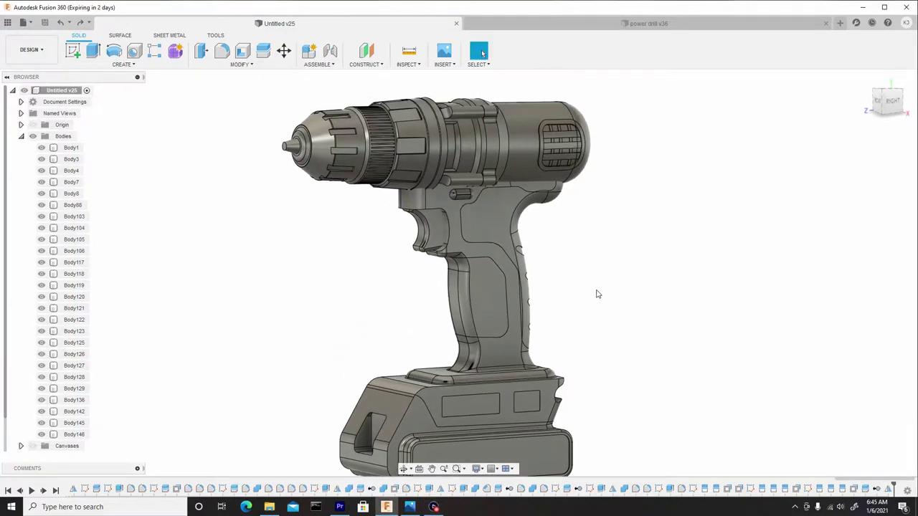
Step: Fillet the outer side edges along the battery base's front and top, including the rear top edge, with a 0.141 mm radius
middle_drag(600, 318, 308, 311)
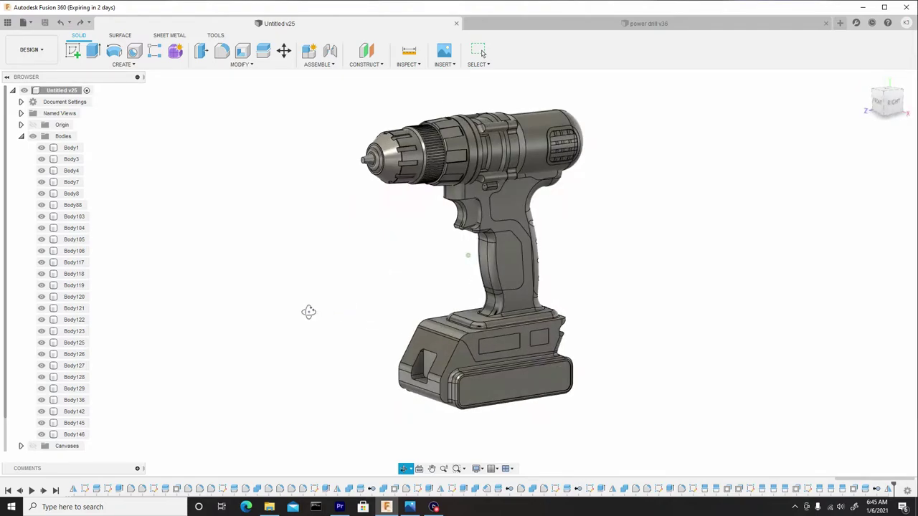
scroll(399, 327, up, 5)
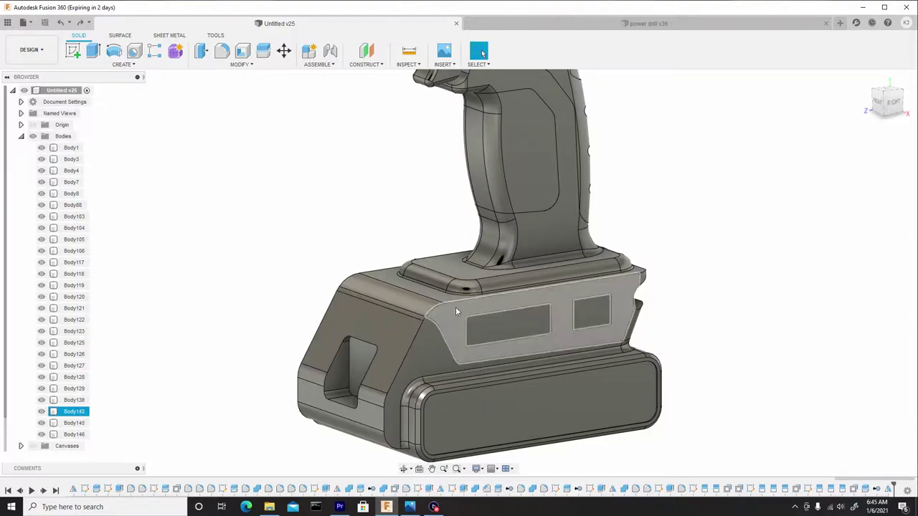
shift+middle_drag(608, 273, 304, 276)
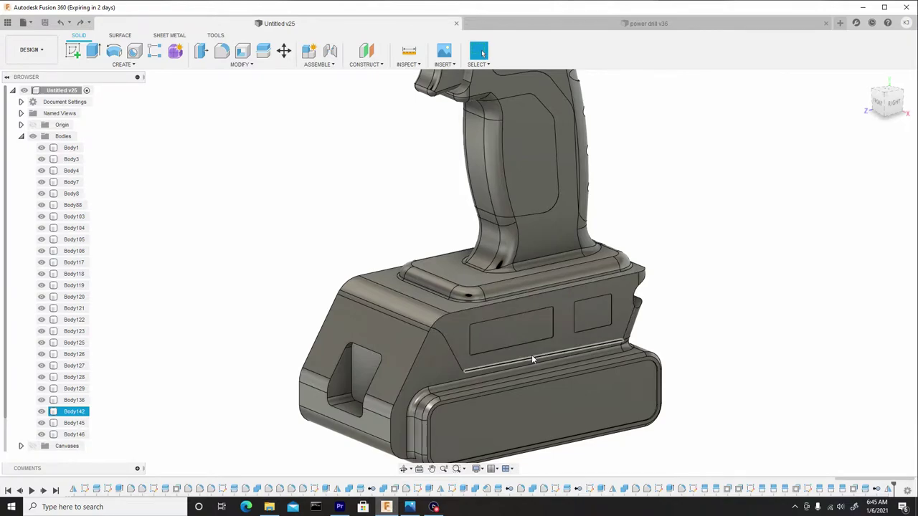
key(f)
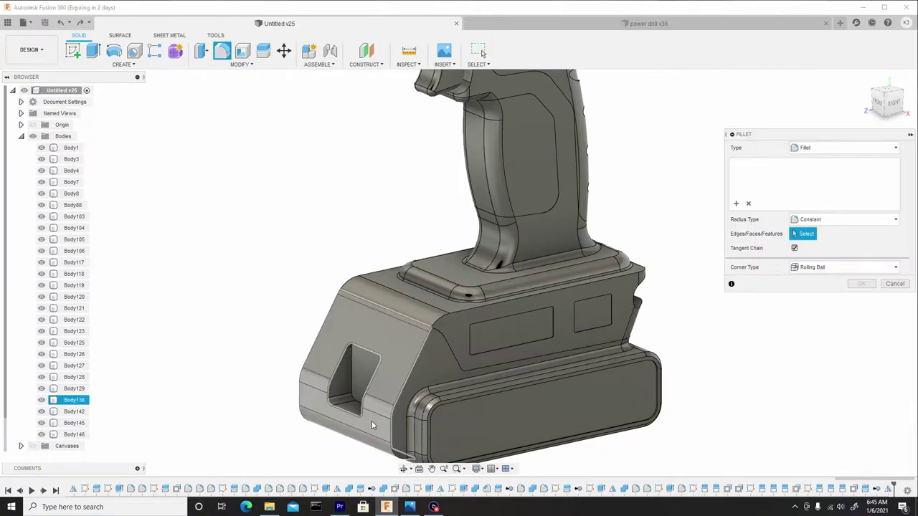
click(387, 422)
click(299, 391)
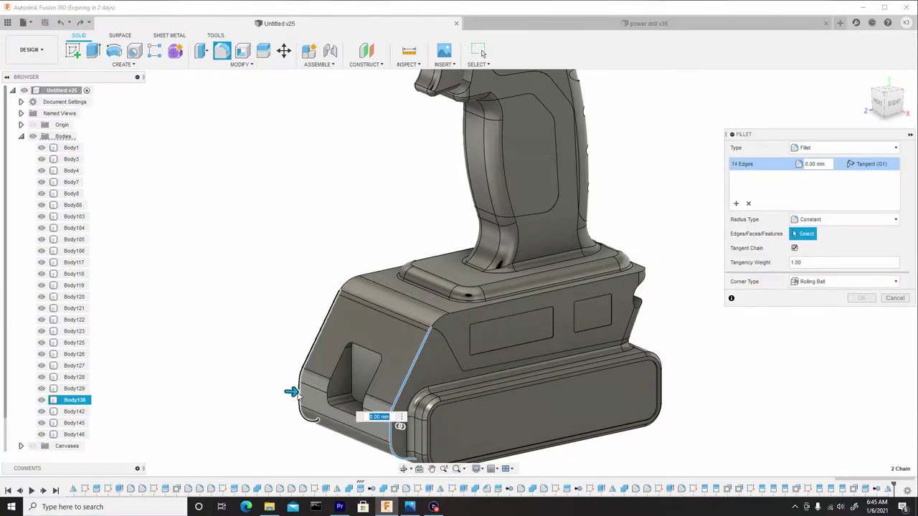
click(348, 284)
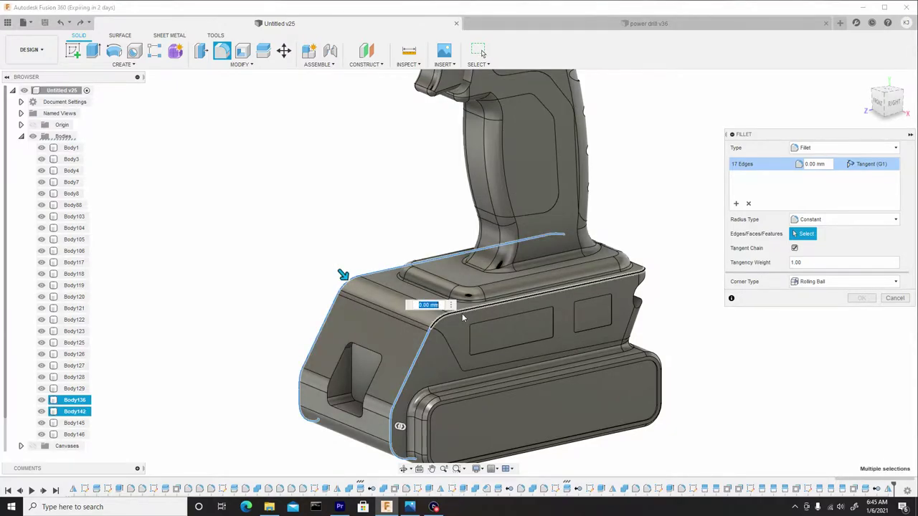
click(466, 311)
shift+middle_drag(563, 283, 467, 278)
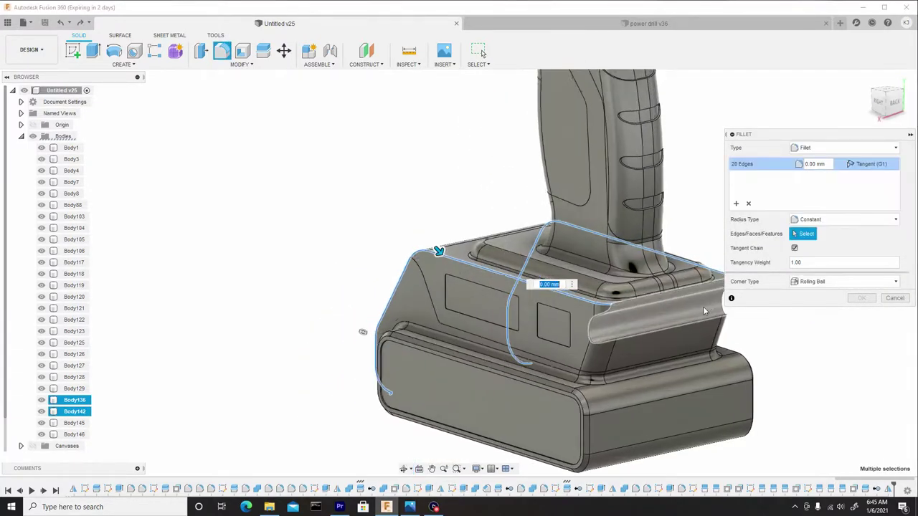
scroll(702, 306, up, 5)
scroll(590, 302, up, 1)
click(584, 298)
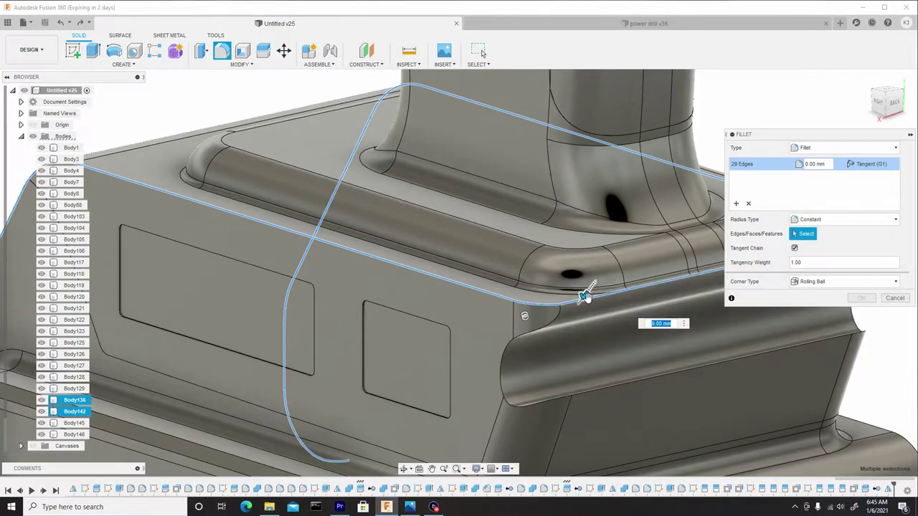
drag(584, 296, 583, 300)
scroll(505, 273, down, 4)
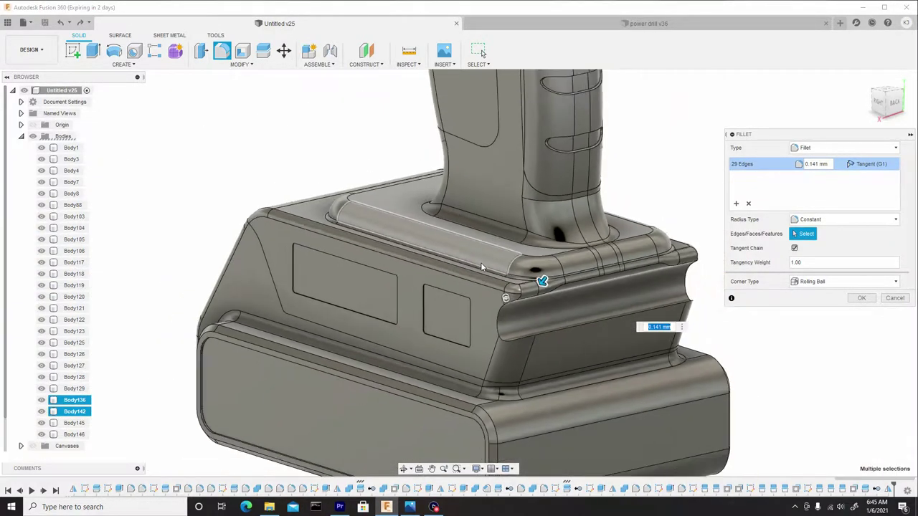
shift+middle_drag(430, 260, 491, 267)
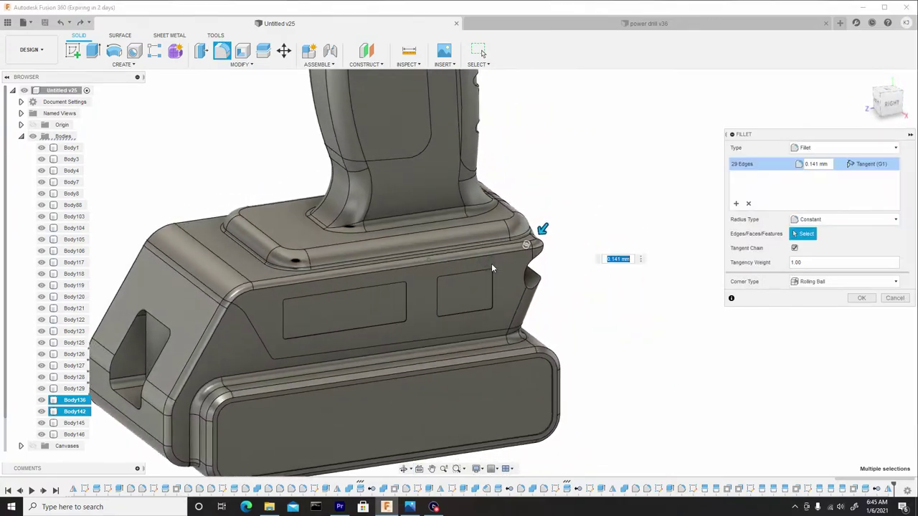
click(861, 298)
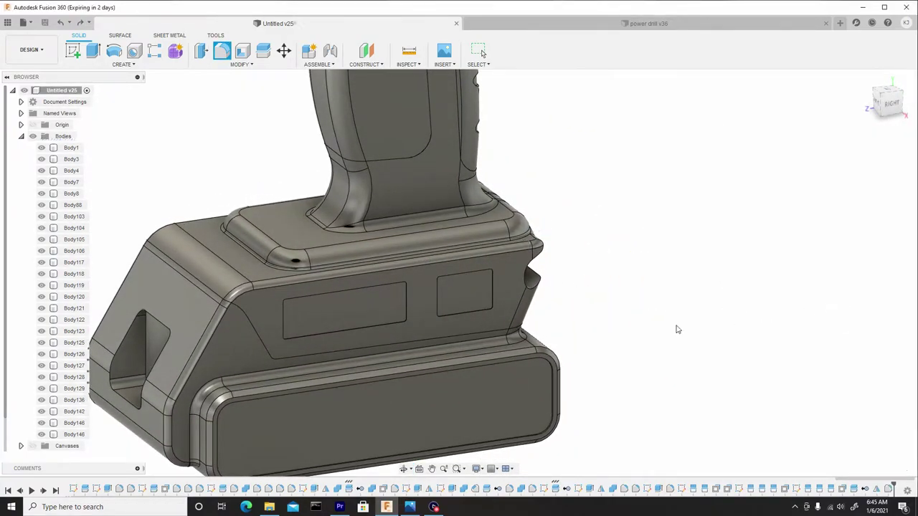
Step: Fillet the opening edges of the recessed slot on the battery base's sloped front face with a 0.091 mm radius
scroll(577, 332, down, 2)
shift+middle_drag(578, 332, 361, 338)
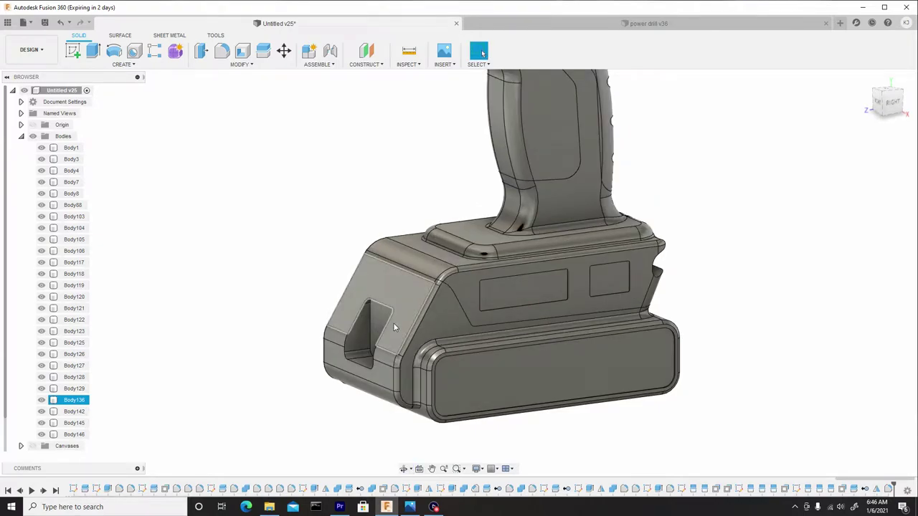
key(f)
scroll(387, 325, up, 3)
click(377, 330)
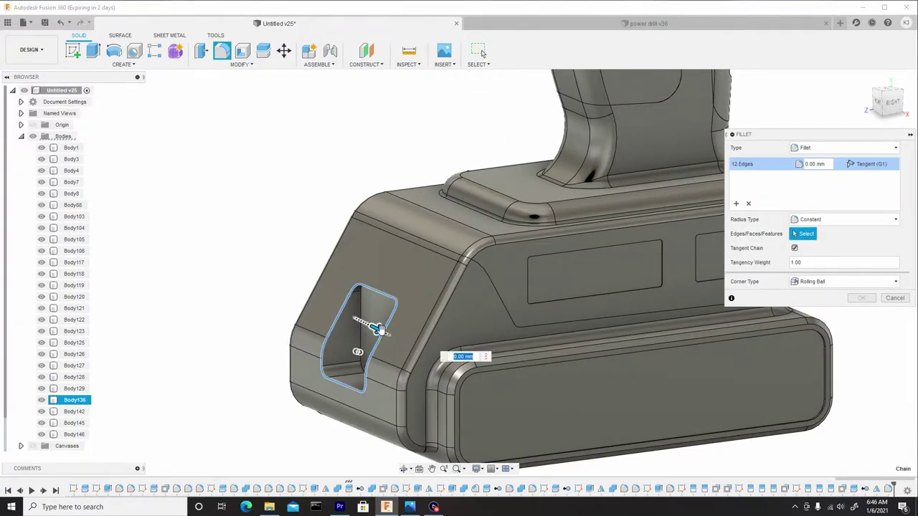
drag(380, 329, 382, 332)
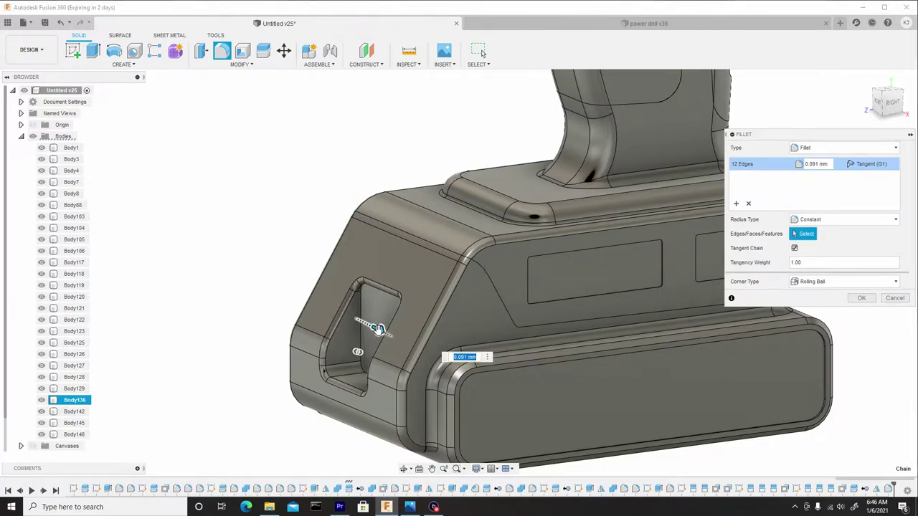
click(860, 297)
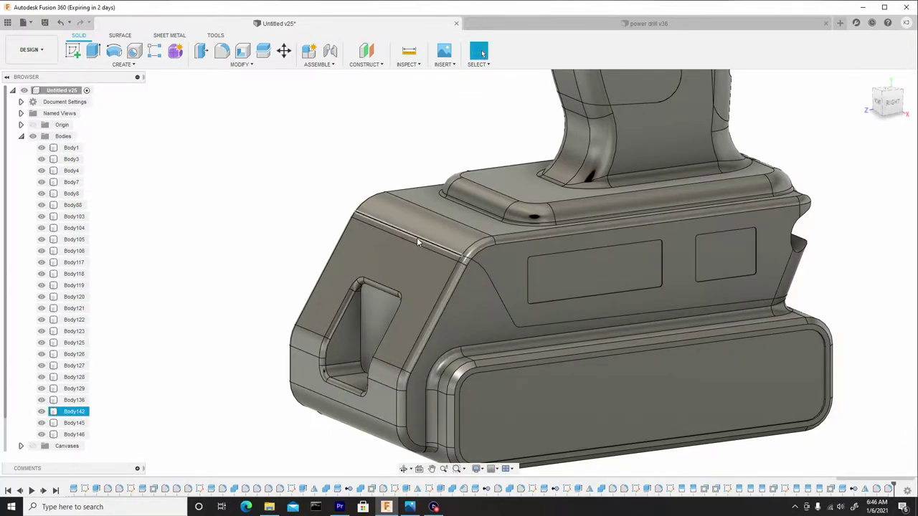
click(230, 142)
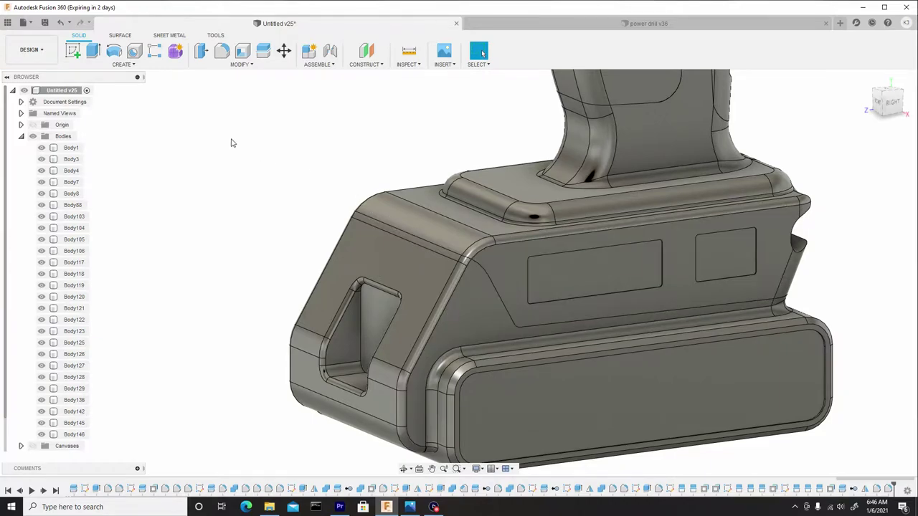
Step: Cut a seam groove with a circular Pipe of 0.107 mm section size along the edge chain bordering the battery base's side panel
click(123, 65)
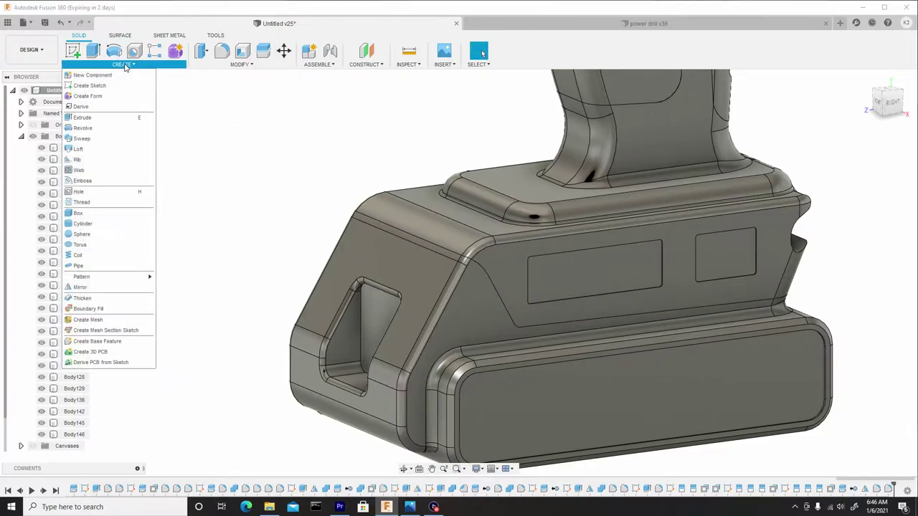
click(80, 266)
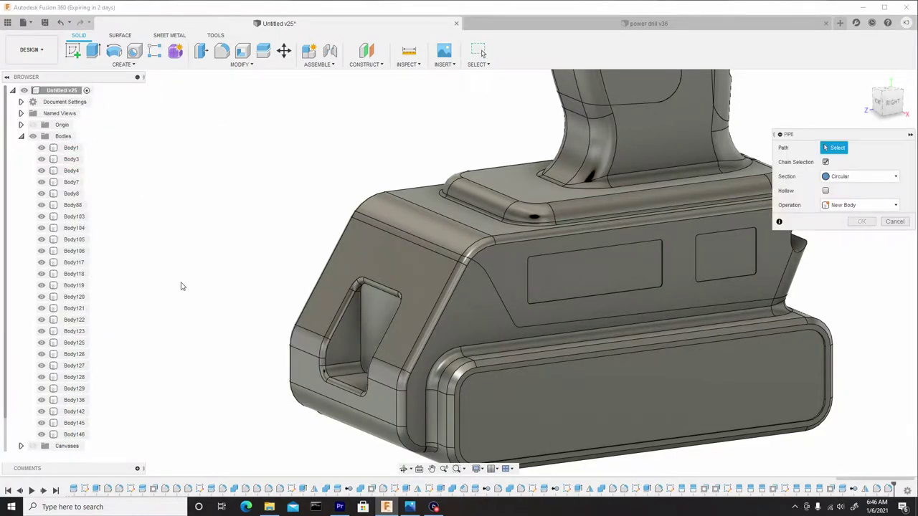
click(496, 290)
scroll(502, 298, up, 4)
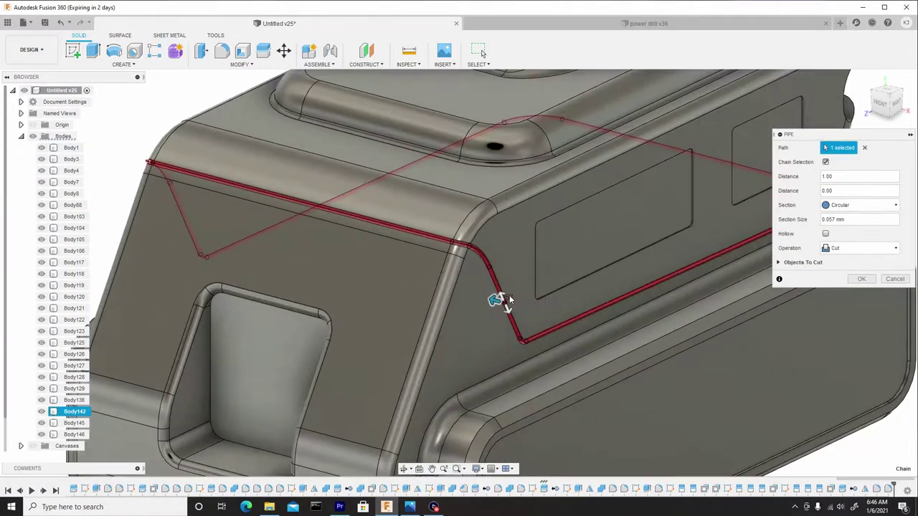
scroll(506, 301, up, 3)
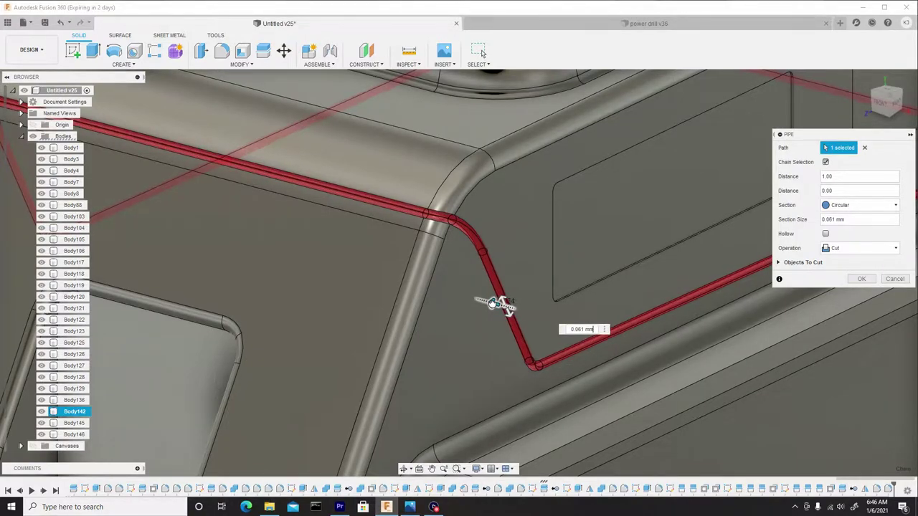
drag(492, 302, 490, 302)
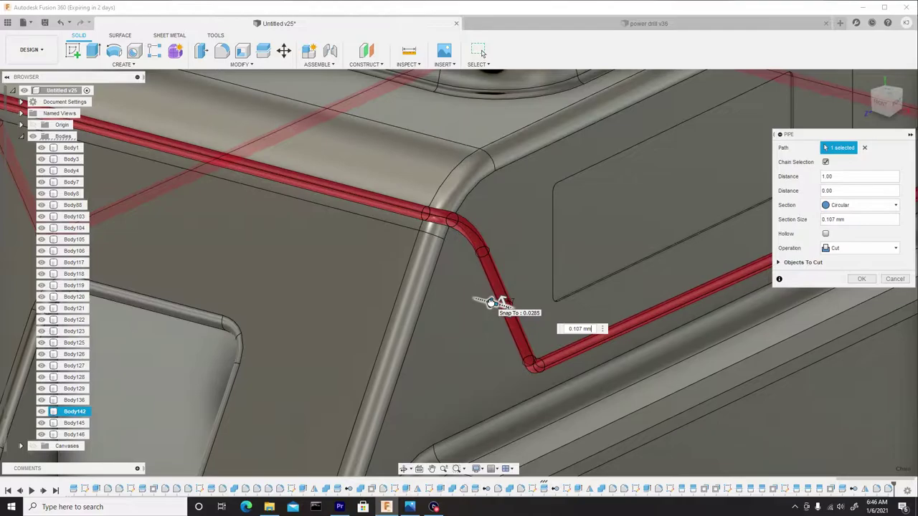
scroll(395, 198, down, 4)
shift+middle_drag(483, 205, 455, 176)
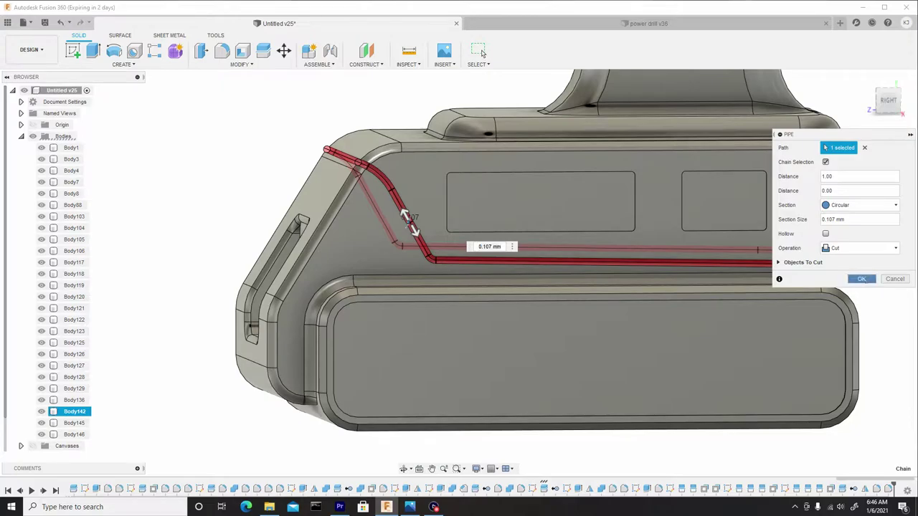
click(863, 280)
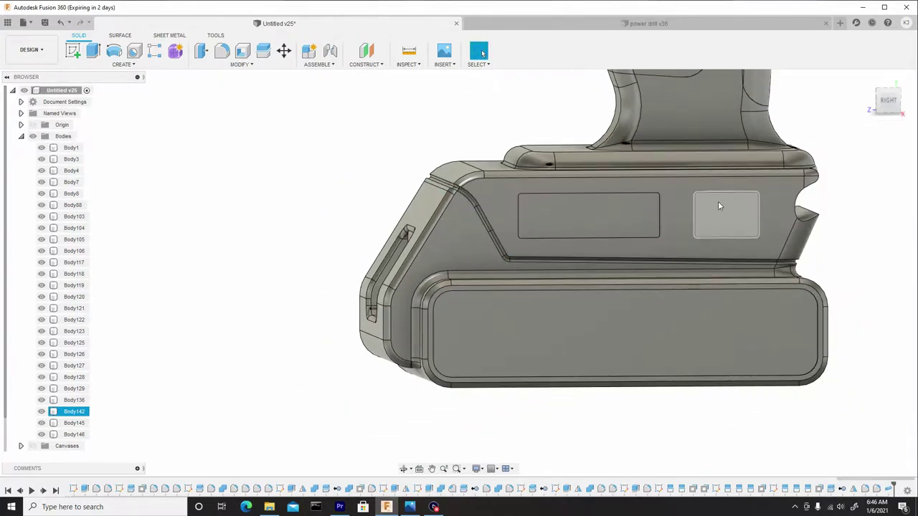
Step: Examine the battery base and its seam groove from the front, side and rear
shift+middle_drag(717, 200, 564, 260)
scroll(567, 260, down, 3)
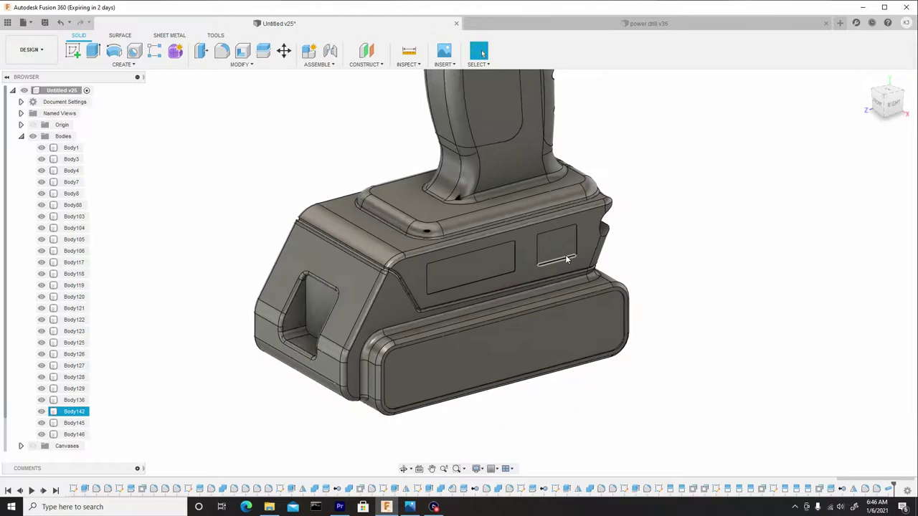
shift+middle_drag(597, 298, 534, 281)
shift+middle_drag(482, 53, 595, 289)
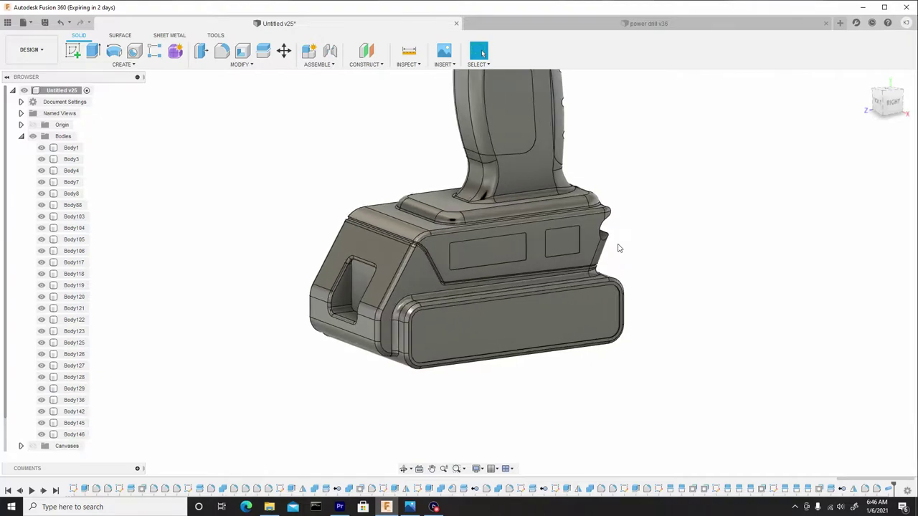
shift+middle_drag(617, 245, 552, 260)
scroll(539, 271, up, 4)
scroll(534, 257, up, 2)
scroll(552, 255, down, 6)
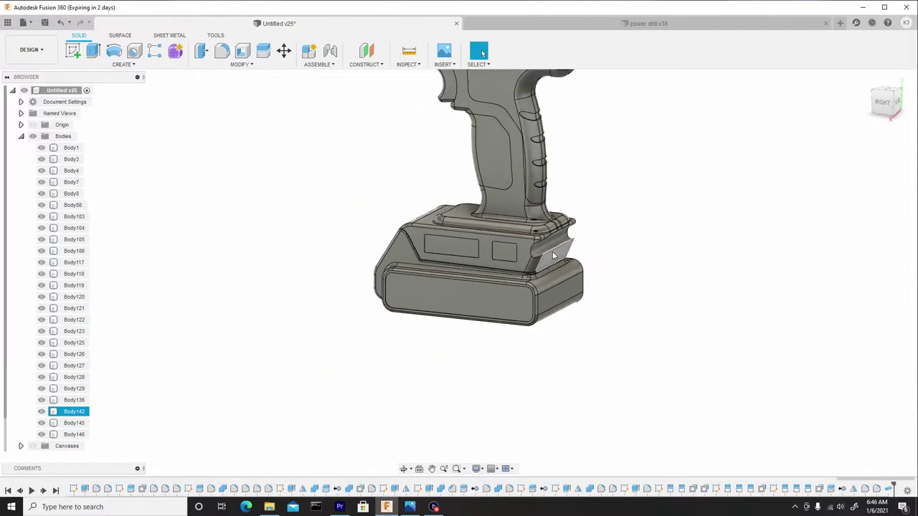
Step: Fillet the edge chain around the curved rear groove of the battery base with a 0.05 mm radius
middle_drag(552, 198, 546, 203)
scroll(551, 222, up, 6)
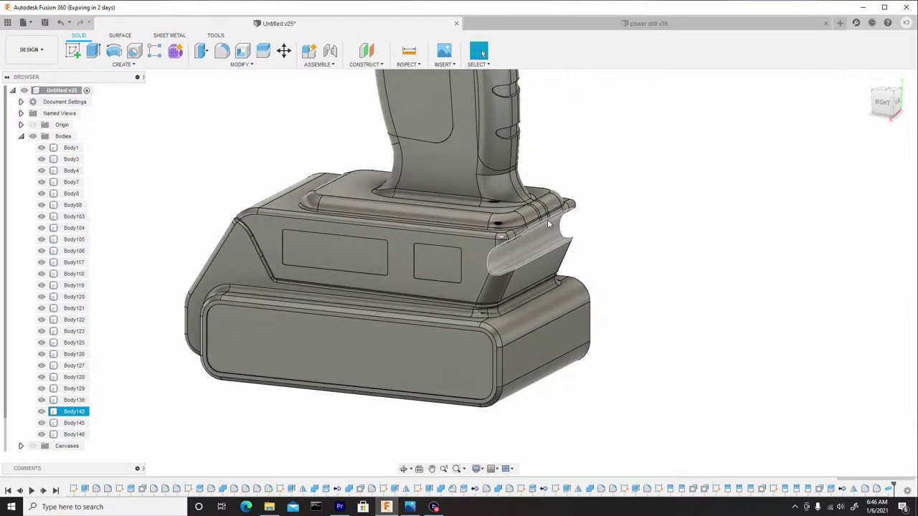
scroll(544, 228, up, 5)
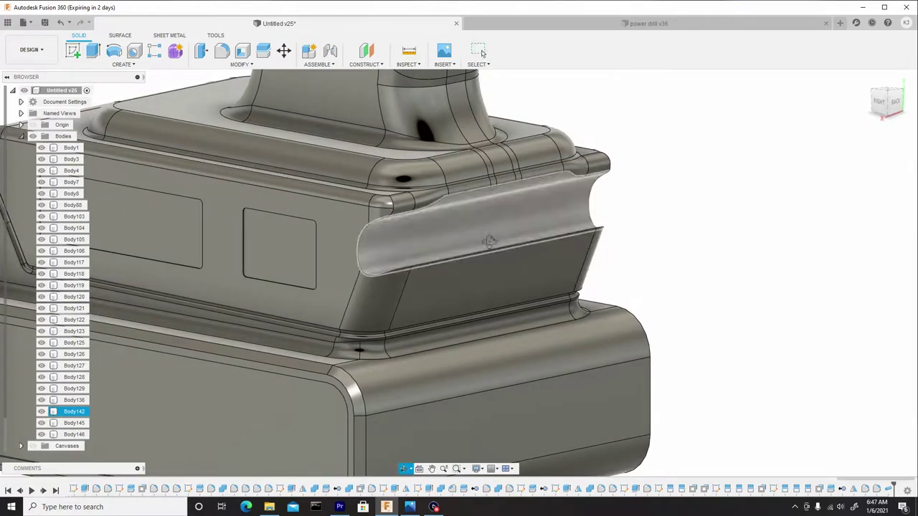
shift+middle_drag(489, 242, 505, 246)
key(f)
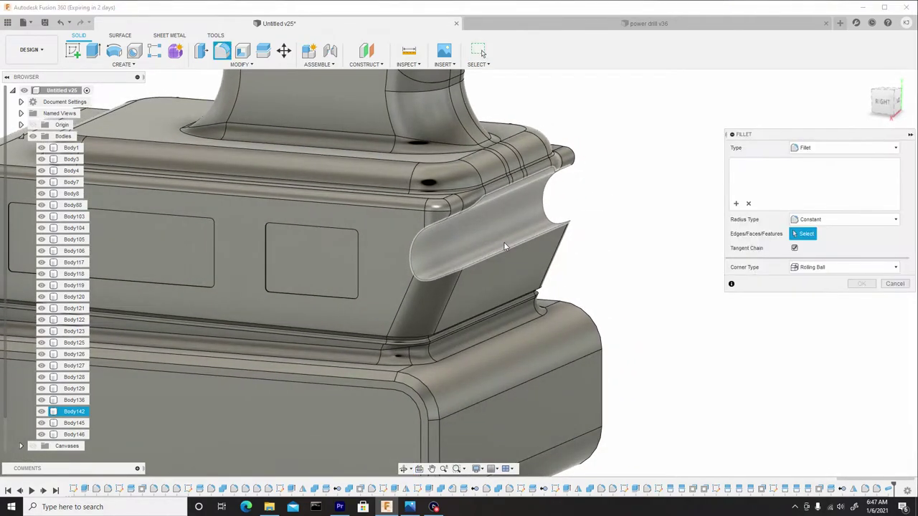
scroll(495, 250, up, 4)
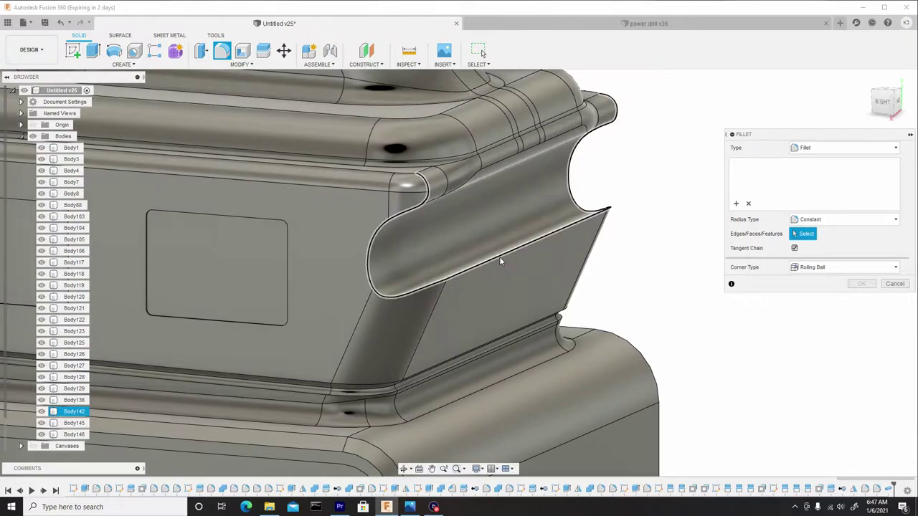
click(499, 259)
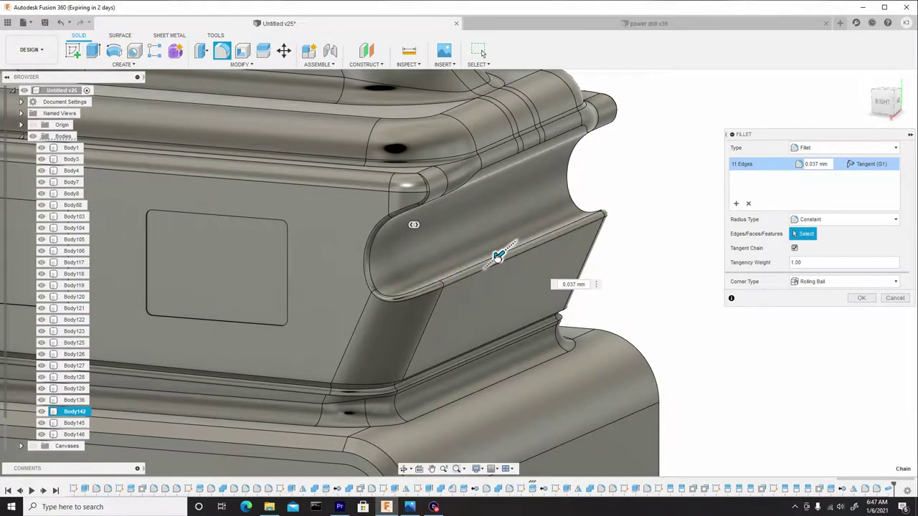
drag(498, 258, 496, 258)
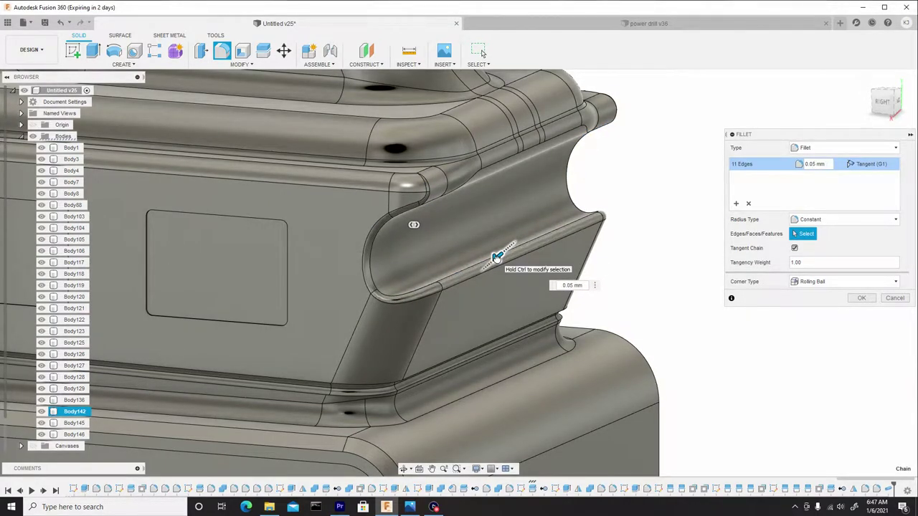
scroll(495, 201, down, 4)
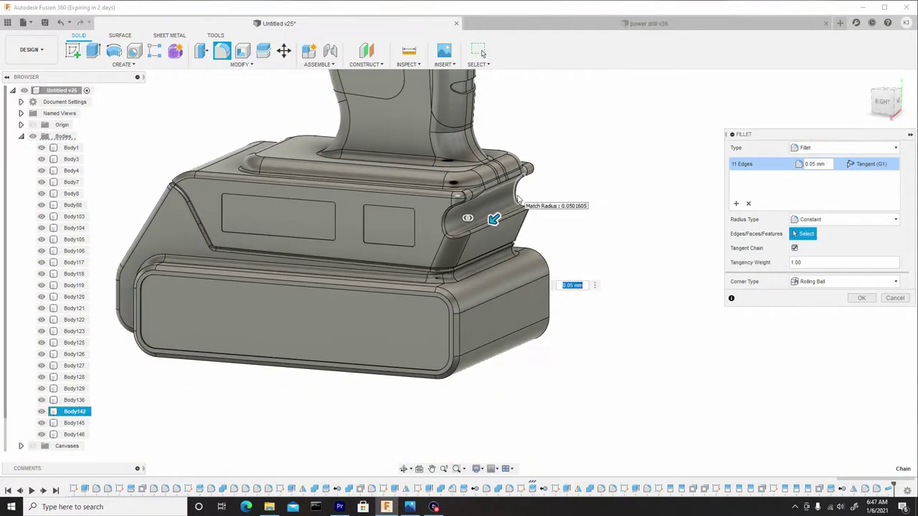
click(863, 298)
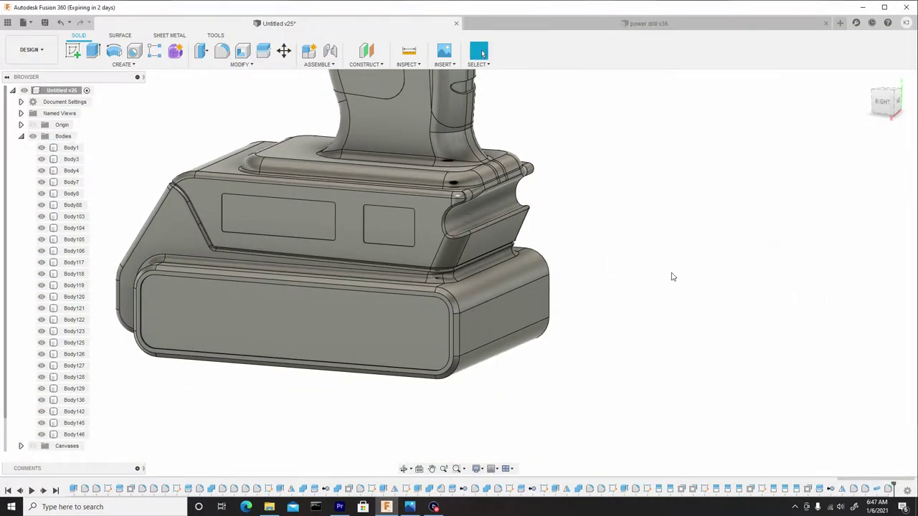
Step: Fillet the edge chains of the four grip grooves on the back of the handle with a 0.036 mm radius
scroll(594, 271, down, 2)
mouse_move(566, 266)
shift+middle_down()
mouse_move(602, 261)
mouse_move(573, 265)
shift+middle_up()
shift+middle_drag(573, 222, 583, 265)
scroll(584, 264, up, 5)
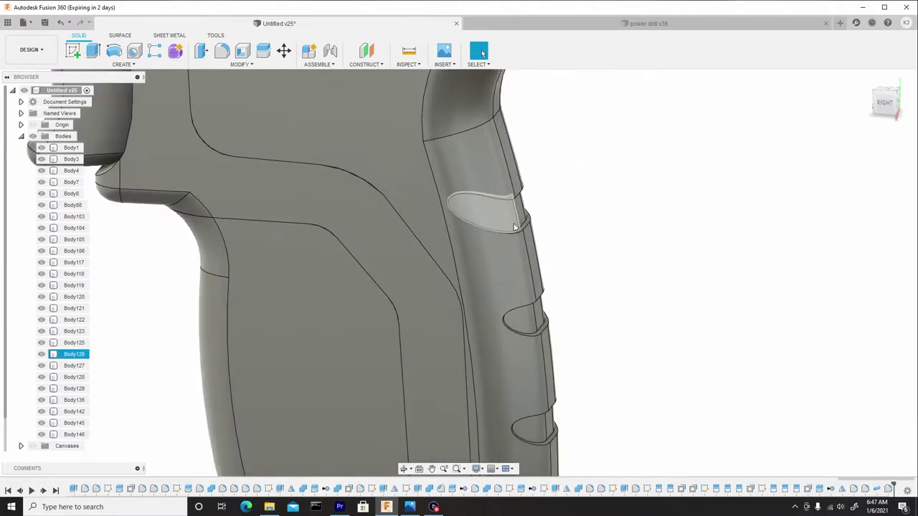
mouse_move(511, 254)
shift+middle_down()
mouse_move(529, 250)
mouse_move(512, 250)
shift+middle_up()
key(f)
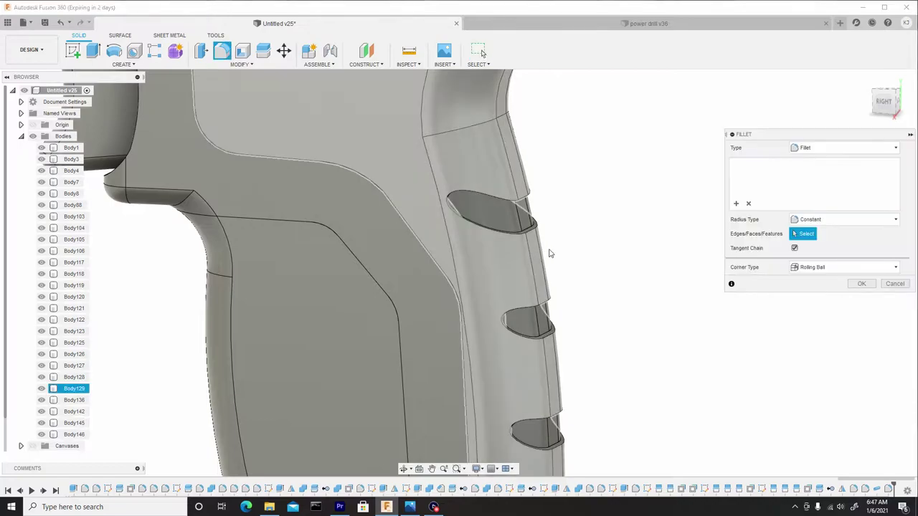
scroll(516, 244, up, 4)
click(522, 234)
middle_drag(544, 344, 544, 210)
click(560, 319)
middle_drag(565, 405, 498, 190)
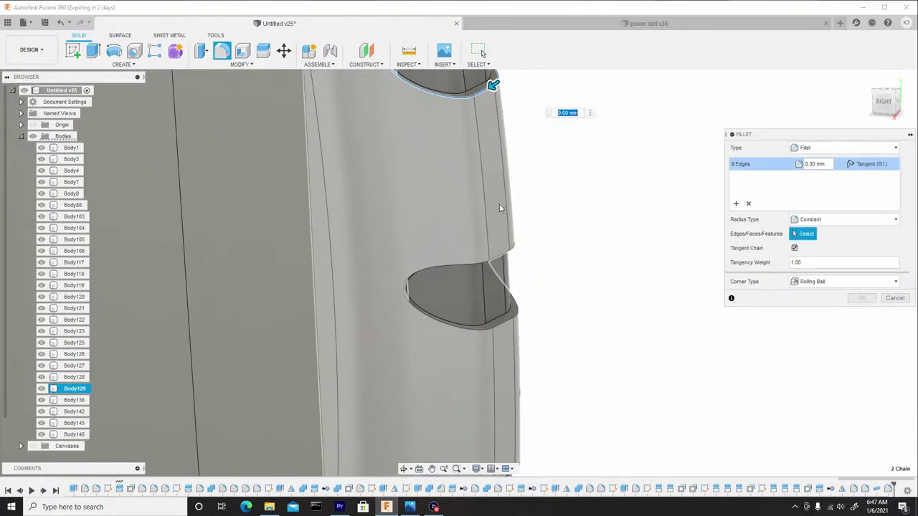
click(516, 317)
middle_drag(520, 369, 484, 177)
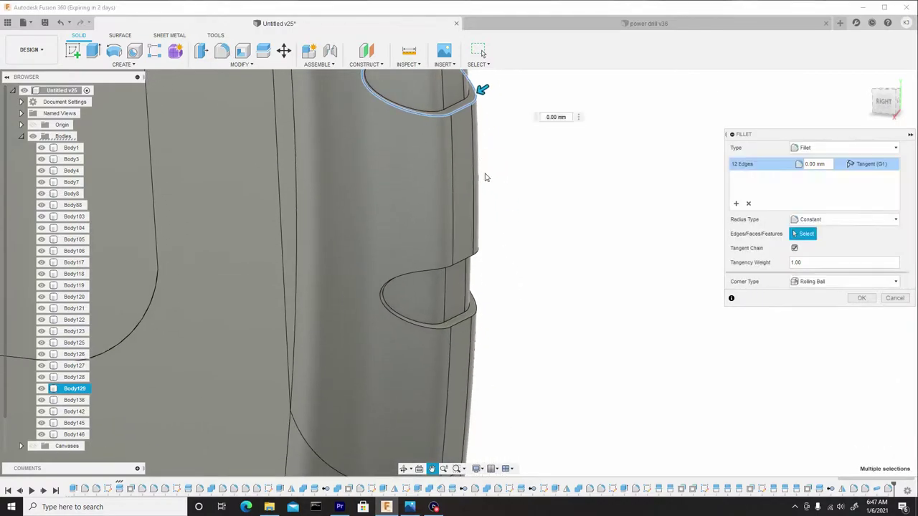
click(474, 318)
middle_drag(473, 318, 536, 253)
scroll(536, 253, up, 2)
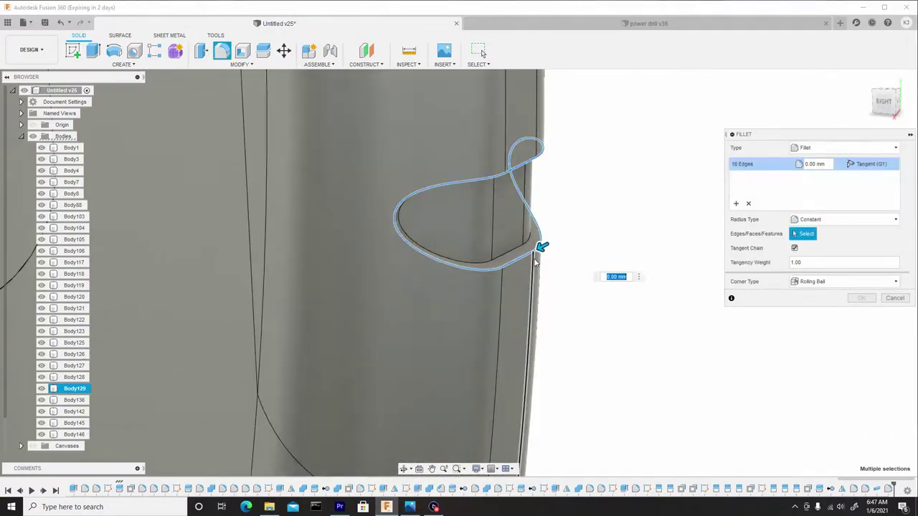
drag(541, 247, 539, 249)
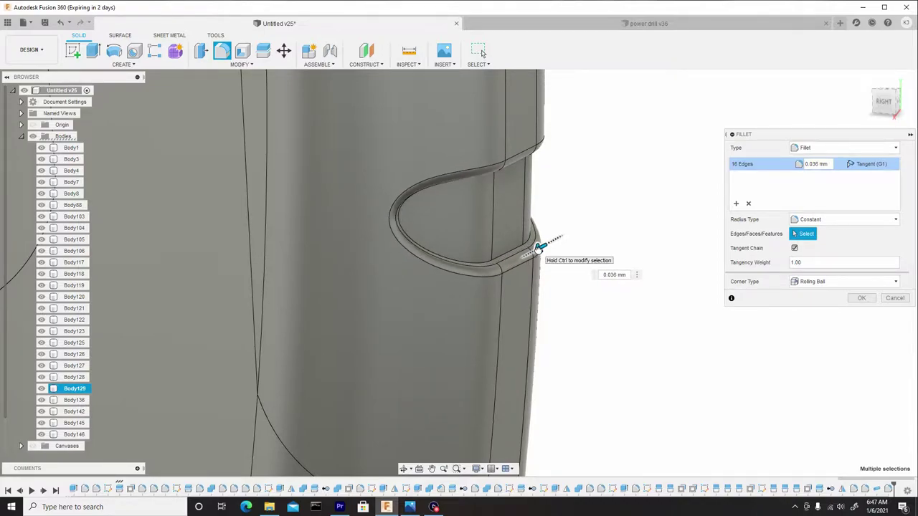
scroll(510, 274, down, 2)
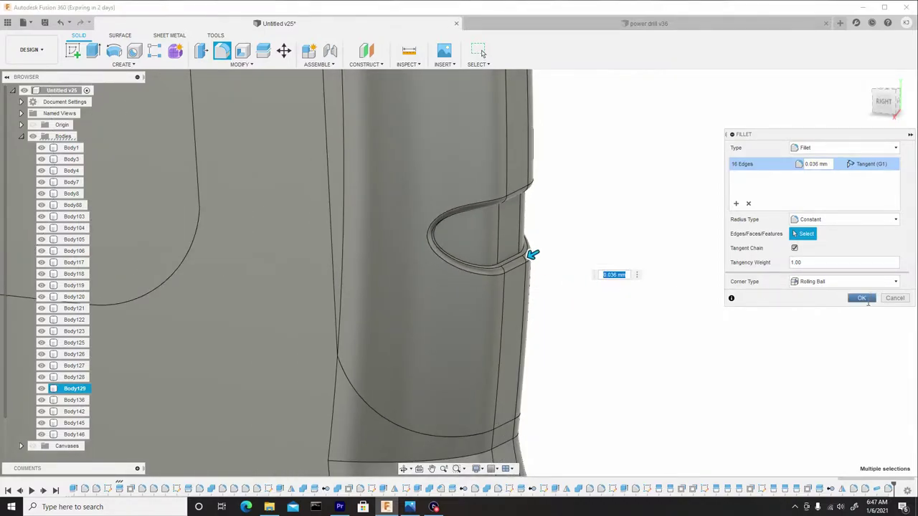
click(861, 298)
Step: Fillet the horizontal edge where the lower rear of the handle flares toward the battery base with a 0.659 mm radius
scroll(598, 323, down, 6)
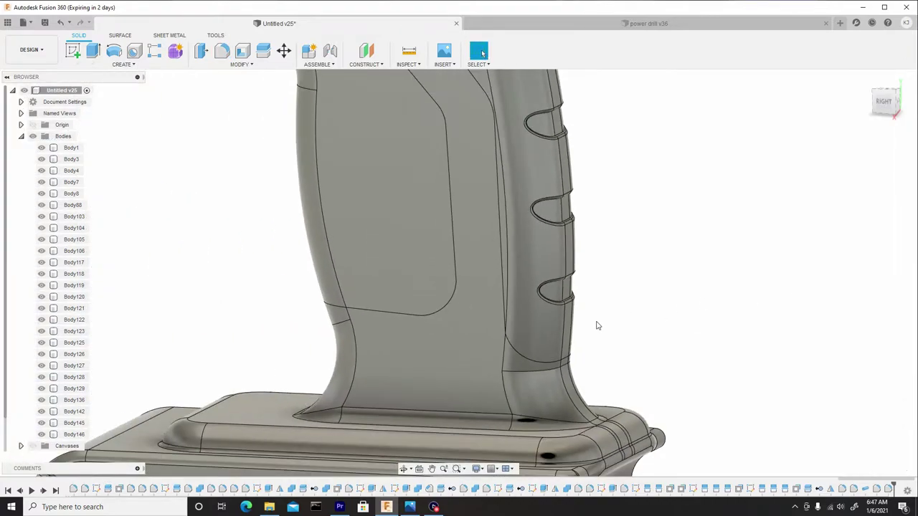
scroll(603, 325, up, 8)
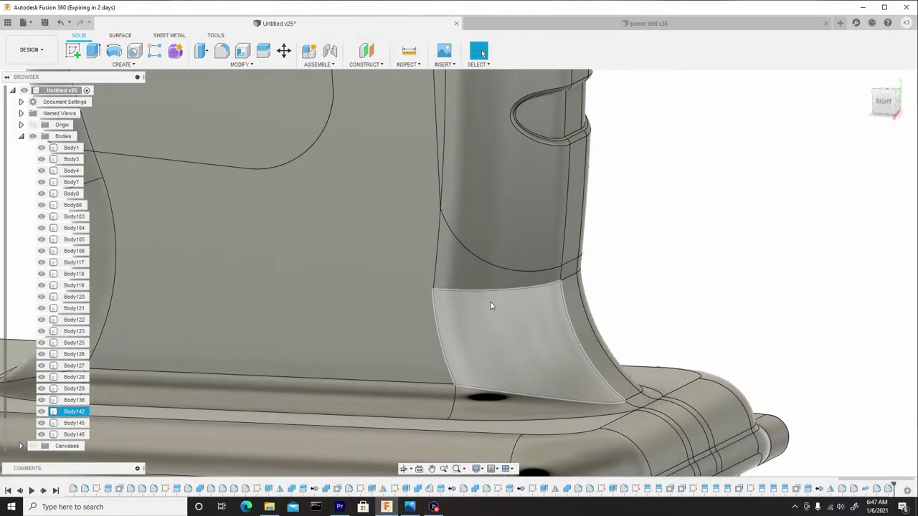
key(f)
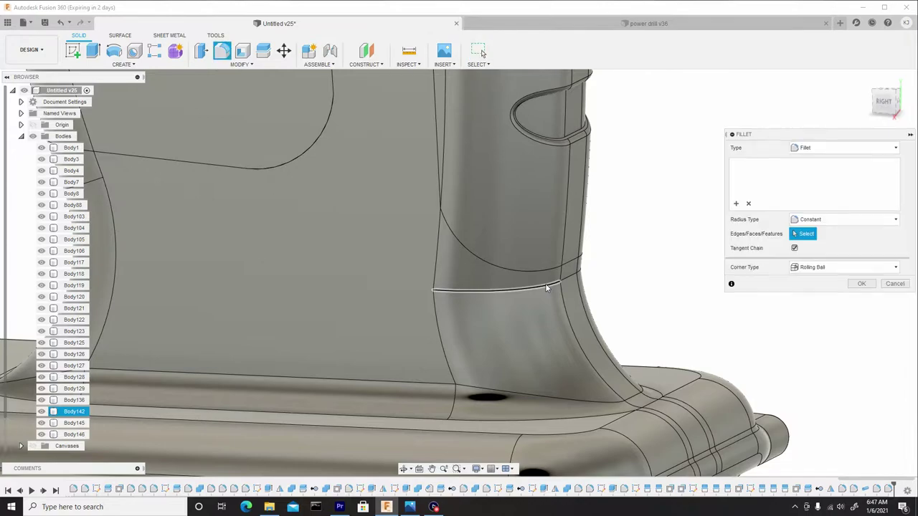
click(545, 285)
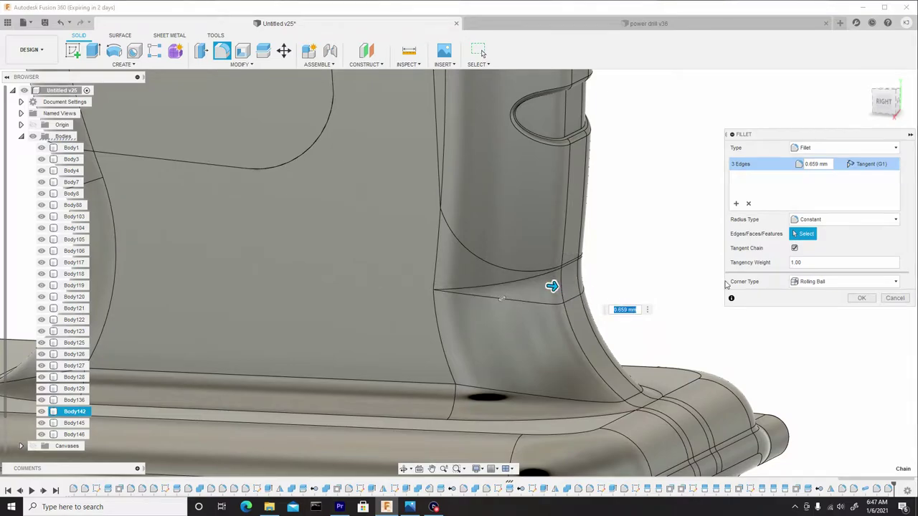
click(864, 298)
Step: Examine the handle and the rear motor housing from the side, above and below, including where the housing meets the grip
scroll(621, 272, down, 6)
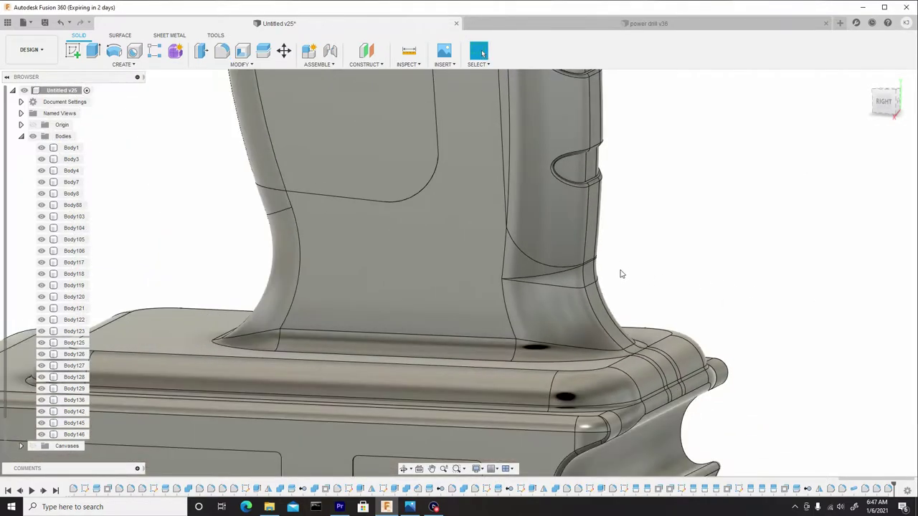
middle_drag(633, 218, 575, 275)
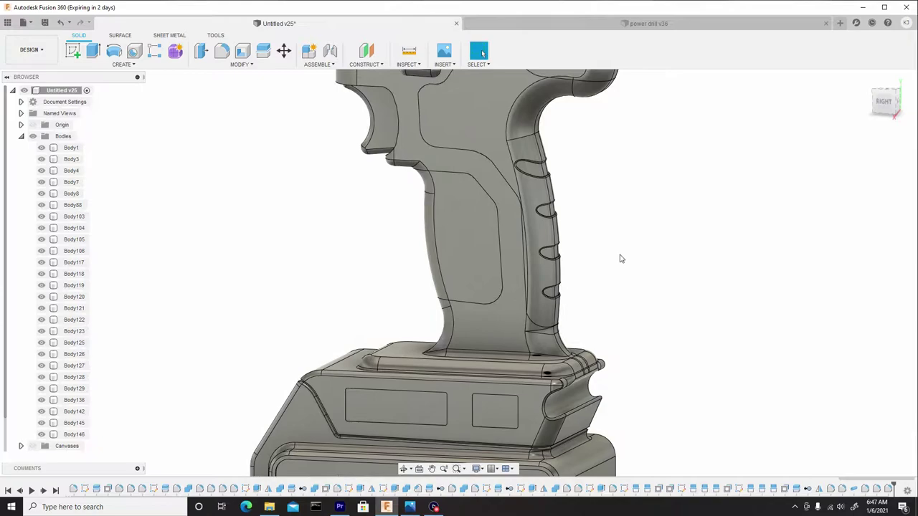
middle_drag(620, 250, 590, 282)
scroll(584, 301, down, 3)
scroll(567, 294, down, 3)
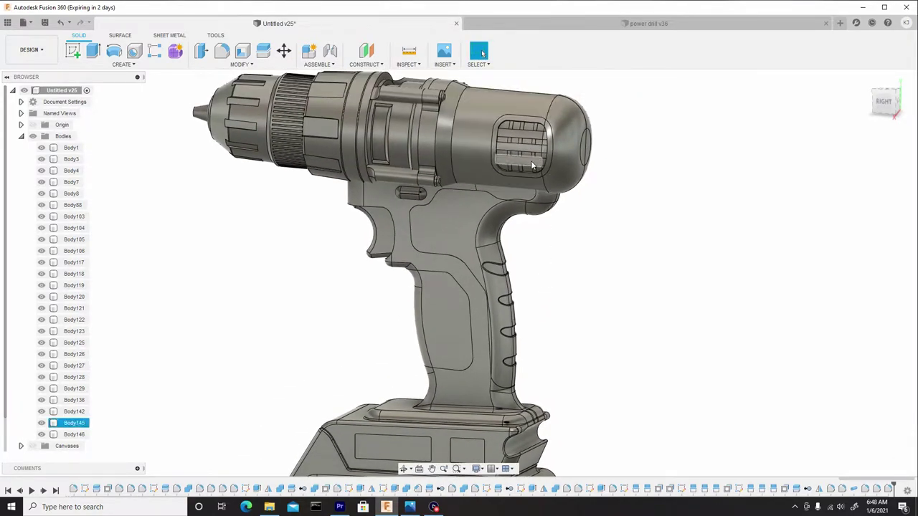
scroll(532, 166, down, 2)
shift+middle_drag(532, 169, 423, 150)
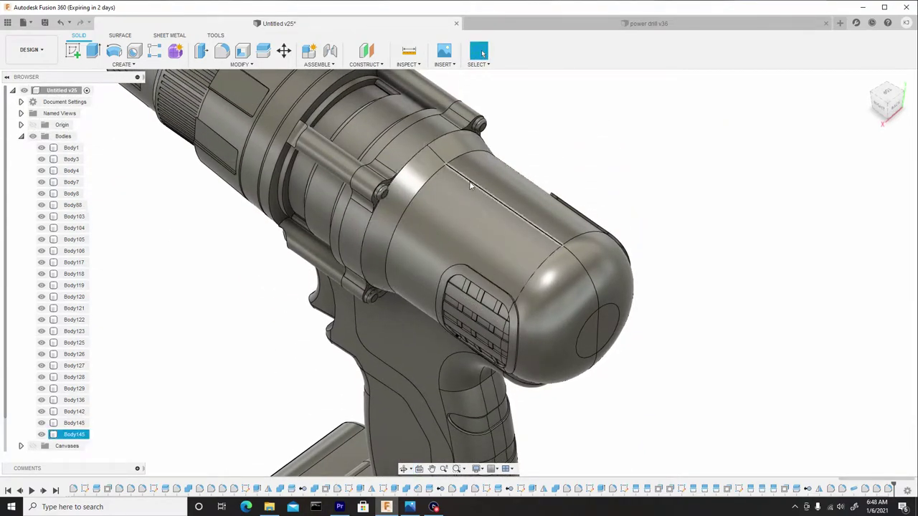
shift+middle_drag(594, 351, 527, 355)
scroll(586, 328, down, 2)
scroll(545, 337, up, 2)
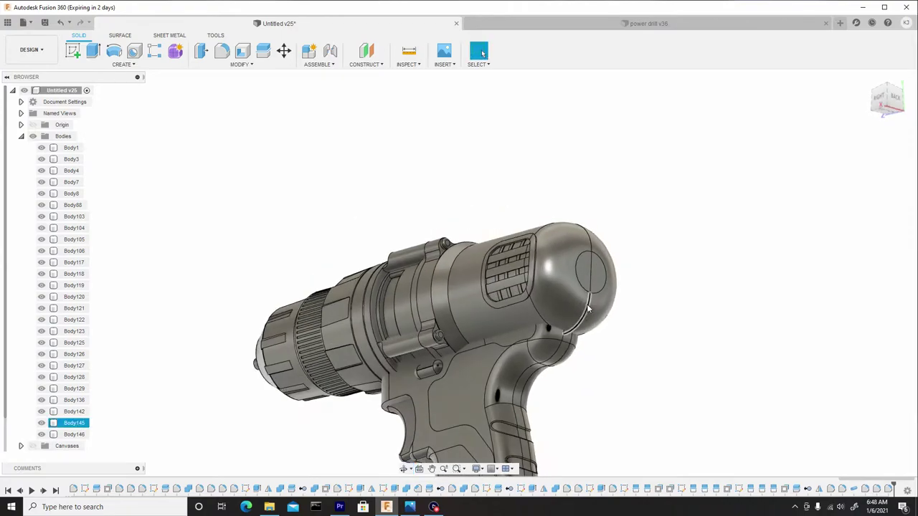
scroll(545, 337, up, 3)
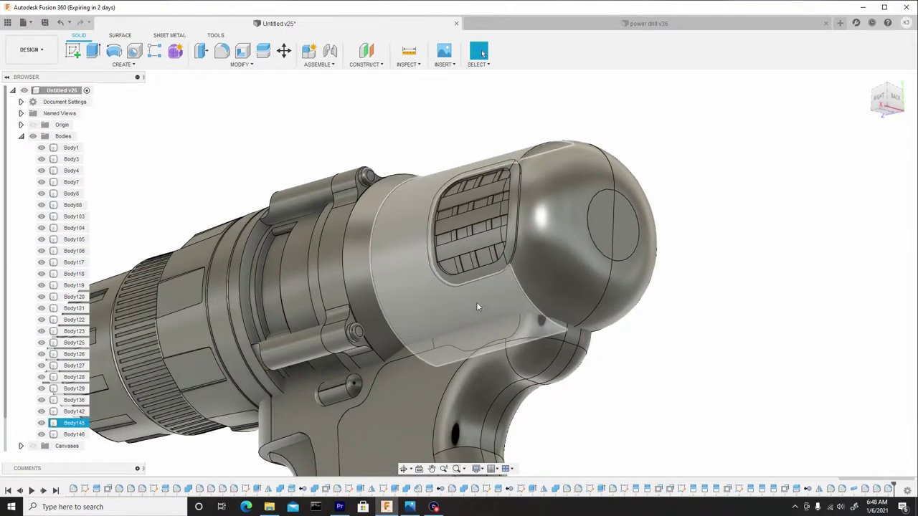
scroll(477, 316, down, 3)
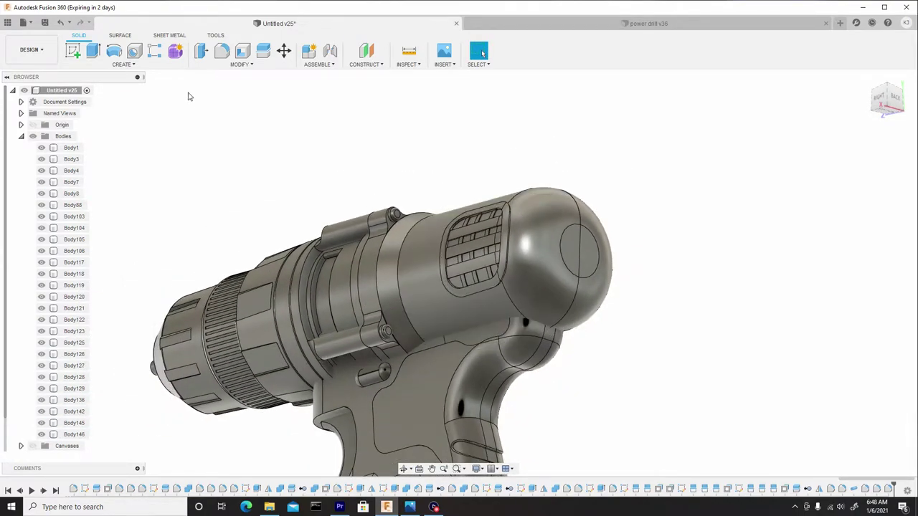
Step: Join both halves of the rear motor housing and the strip beneath it to the handle's main frame body with Combine
click(241, 64)
click(213, 139)
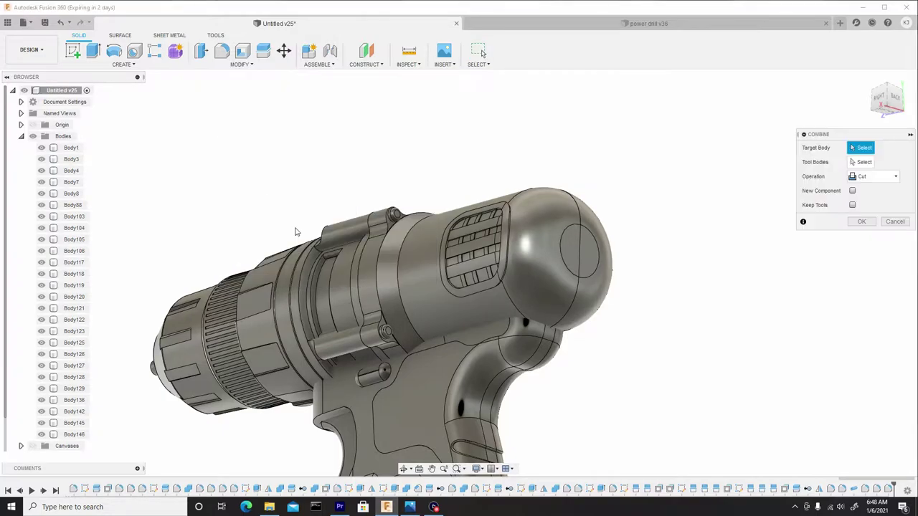
scroll(413, 264, up, 5)
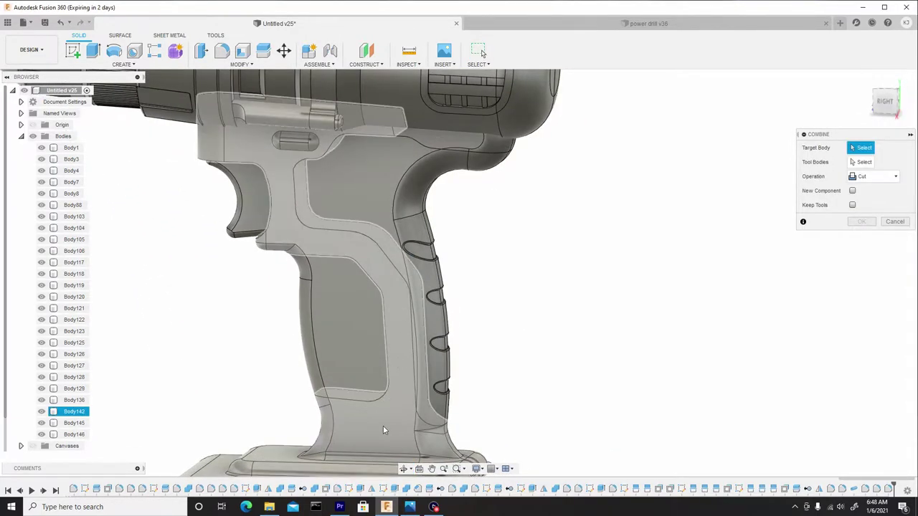
click(382, 426)
scroll(432, 262, down, 3)
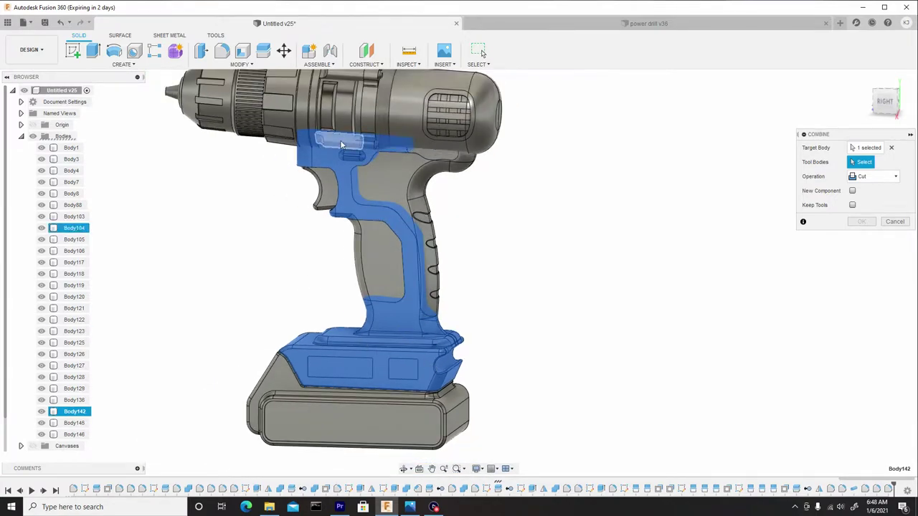
scroll(392, 117, up, 5)
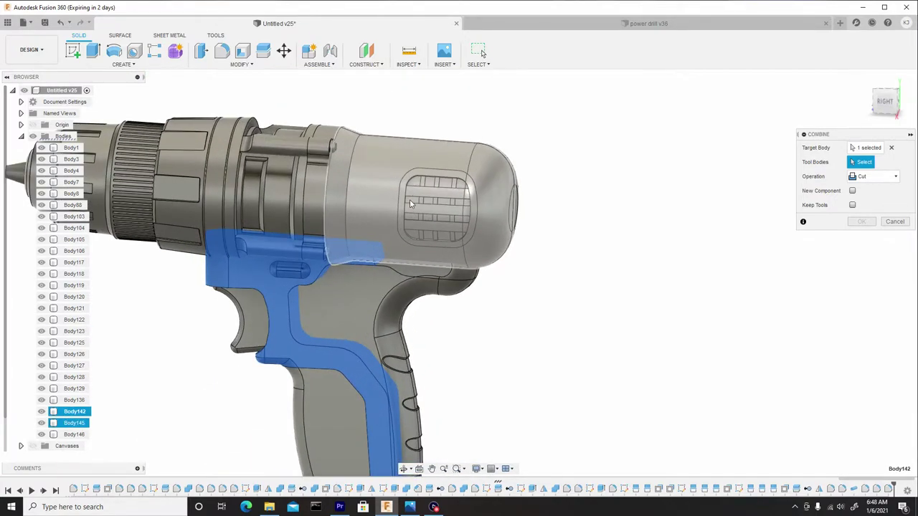
click(340, 209)
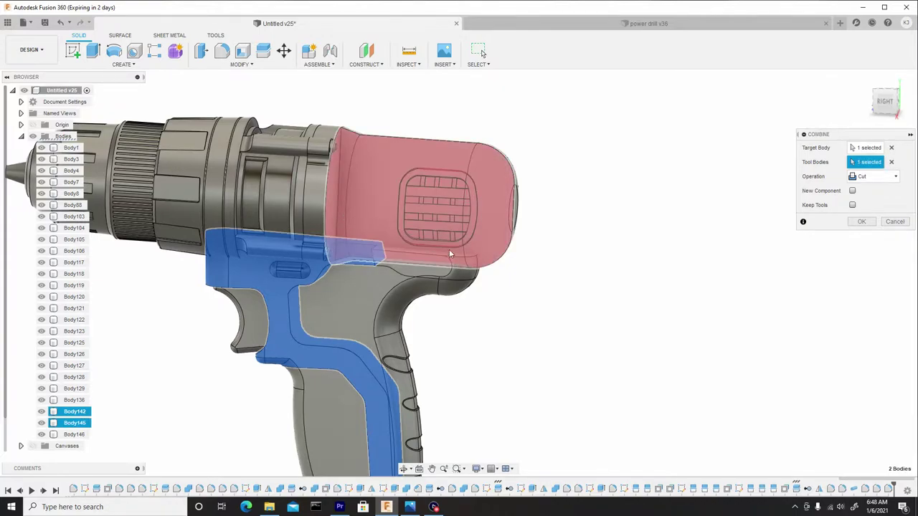
shift+middle_drag(404, 242, 420, 261)
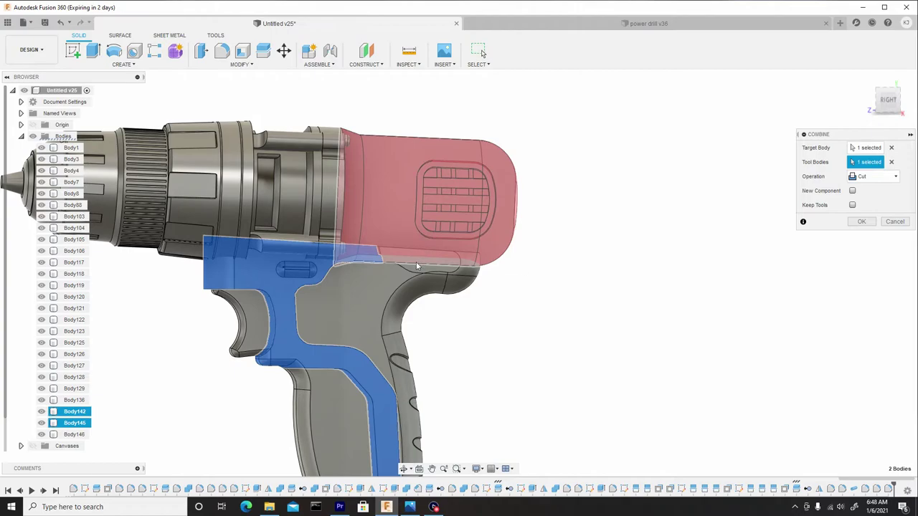
click(471, 272)
shift+middle_drag(516, 264, 481, 266)
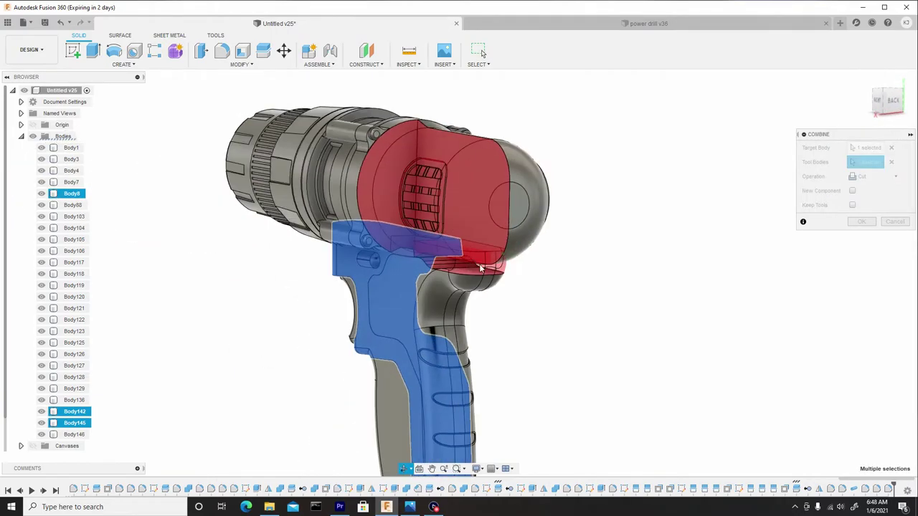
click(522, 234)
shift+middle_drag(539, 272, 565, 244)
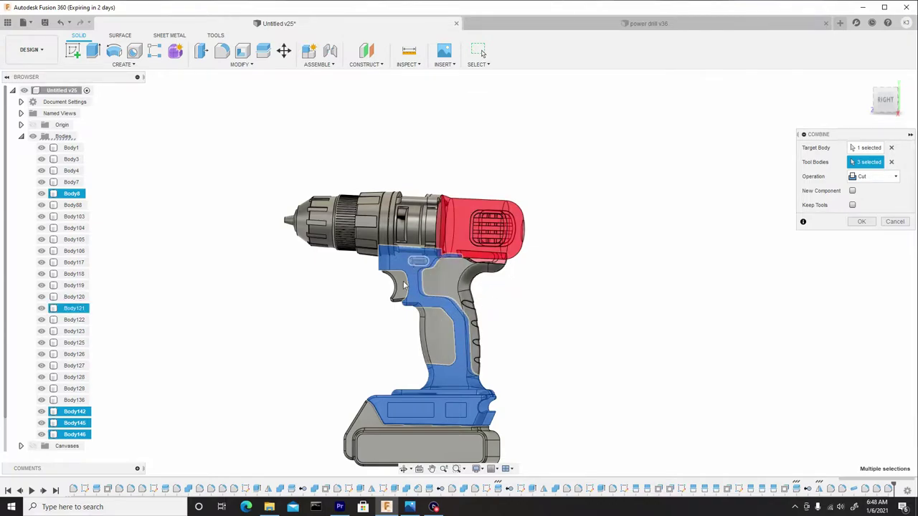
click(875, 181)
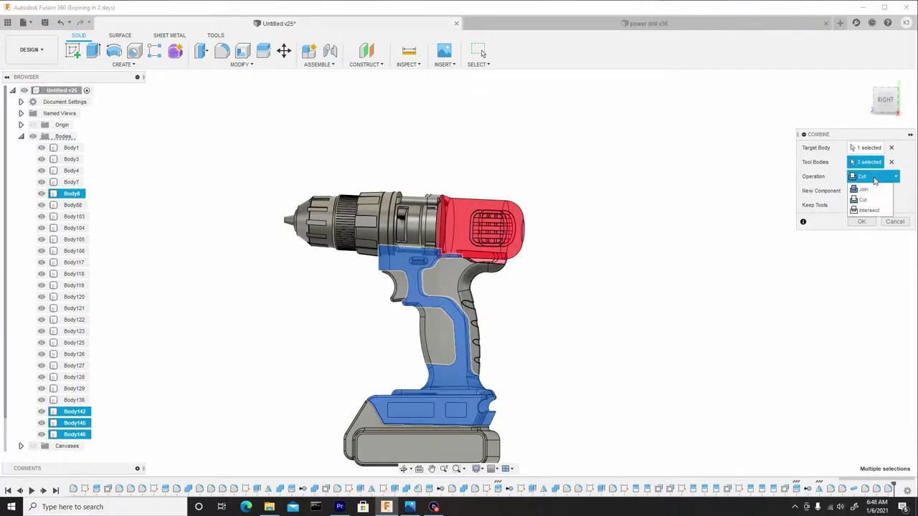
click(863, 188)
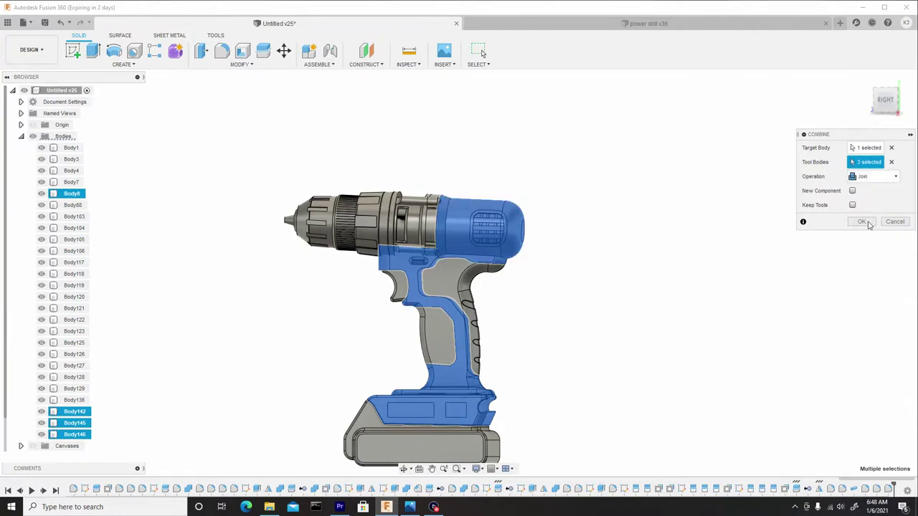
click(868, 225)
Step: Fillet the edge chain where the underside of the rear motor housing meets the handle frame with a 0.148 mm radius
scroll(545, 256, up, 2)
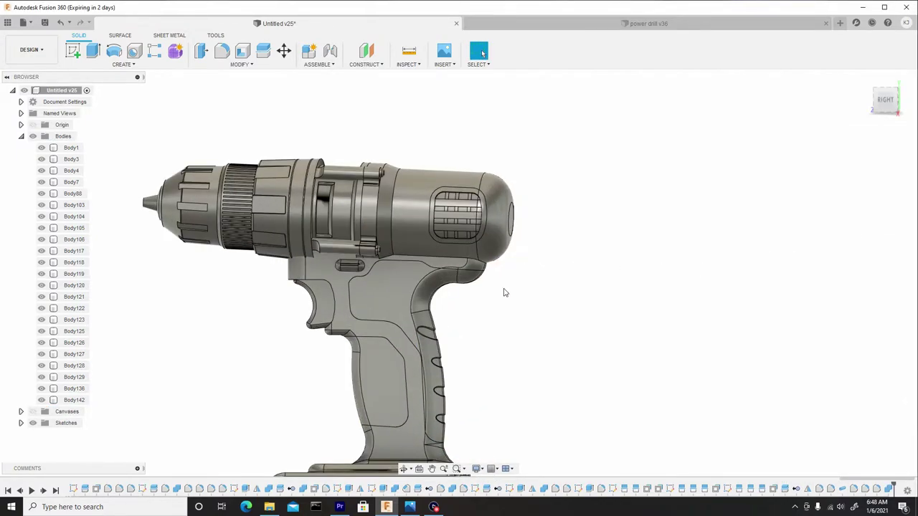
mouse_move(504, 291)
shift+middle_down()
mouse_move(473, 287)
mouse_move(501, 274)
shift+middle_up()
scroll(424, 260, up, 4)
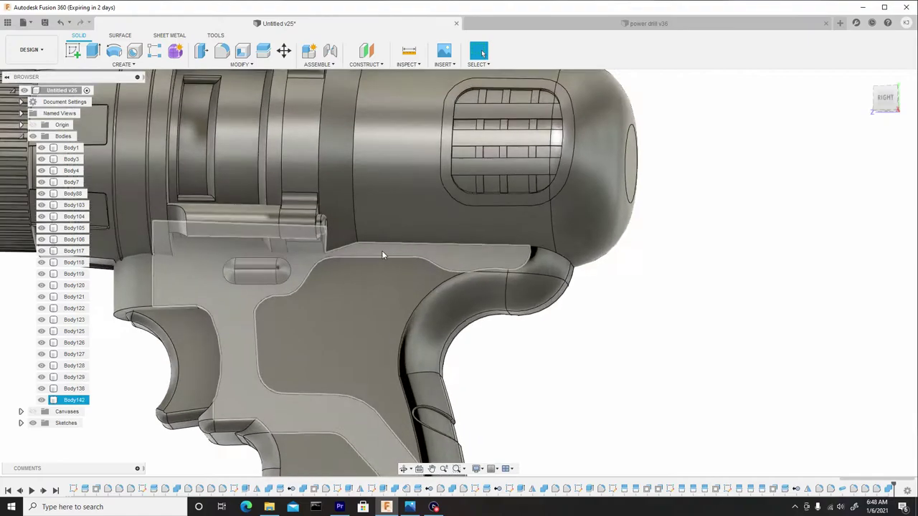
scroll(381, 252, up, 1)
key(f)
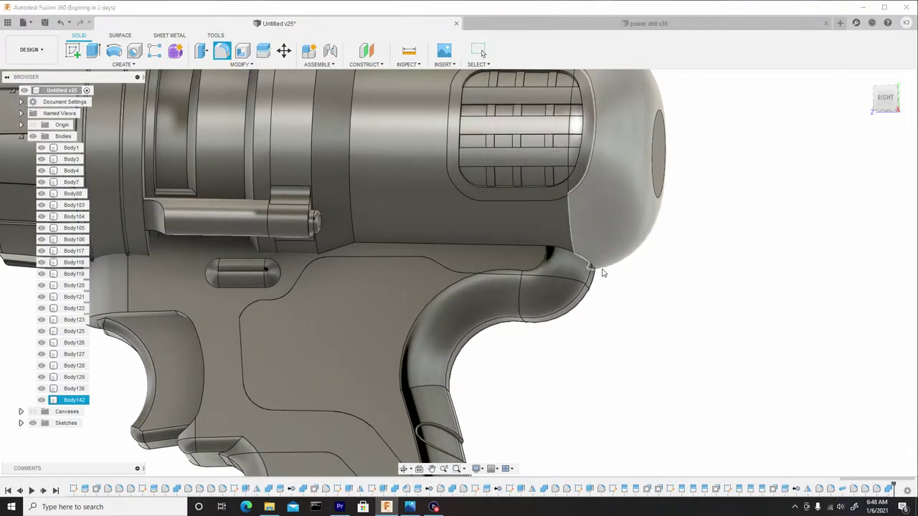
click(390, 246)
shift+middle_drag(540, 254, 498, 257)
scroll(432, 268, up, 2)
drag(424, 259, 422, 260)
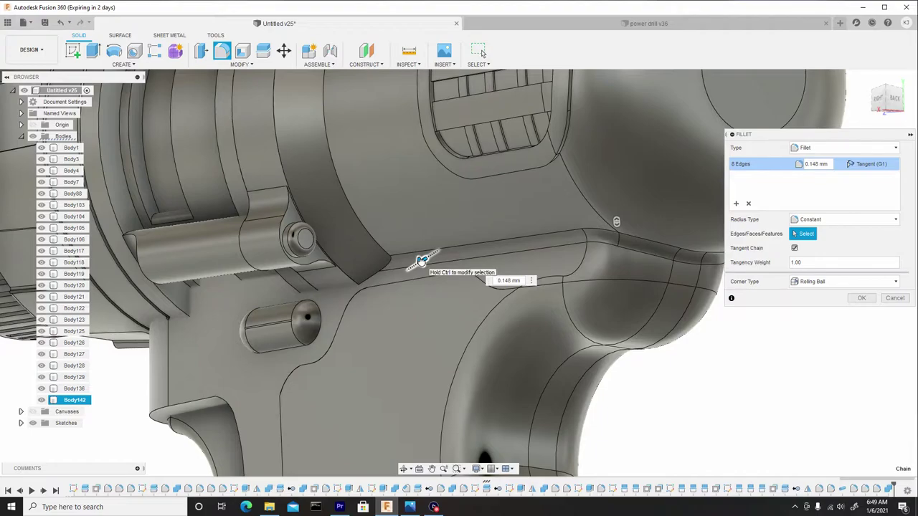
scroll(422, 247, down, 6)
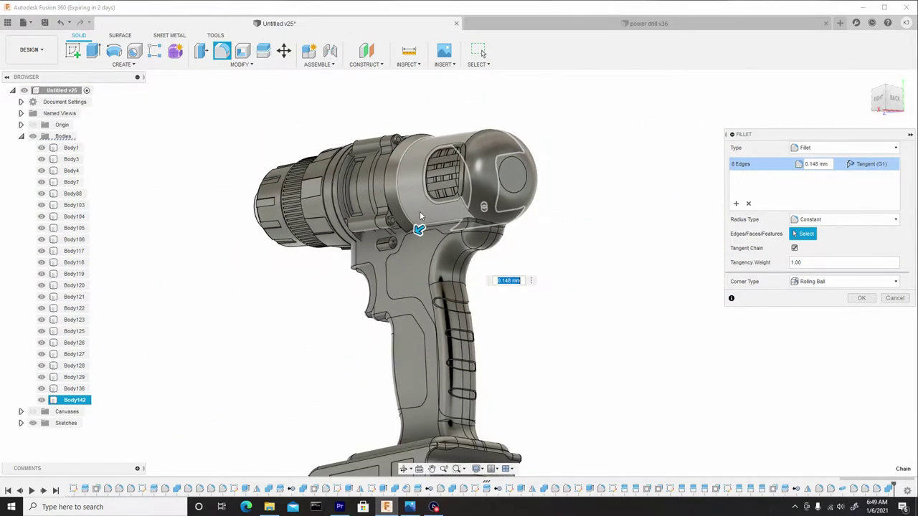
scroll(420, 215, up, 6)
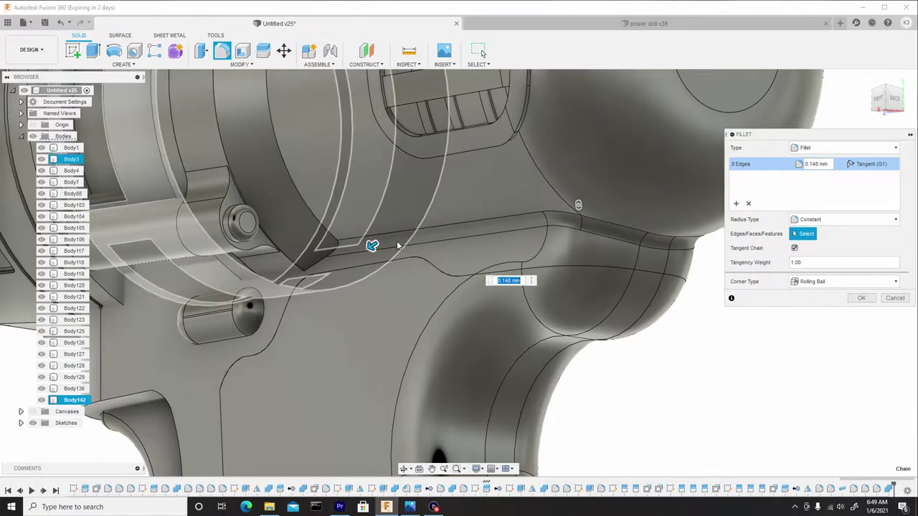
scroll(438, 232, down, 1)
scroll(438, 231, down, 3)
shift+middle_drag(438, 231, 490, 235)
shift+middle_drag(438, 247, 498, 251)
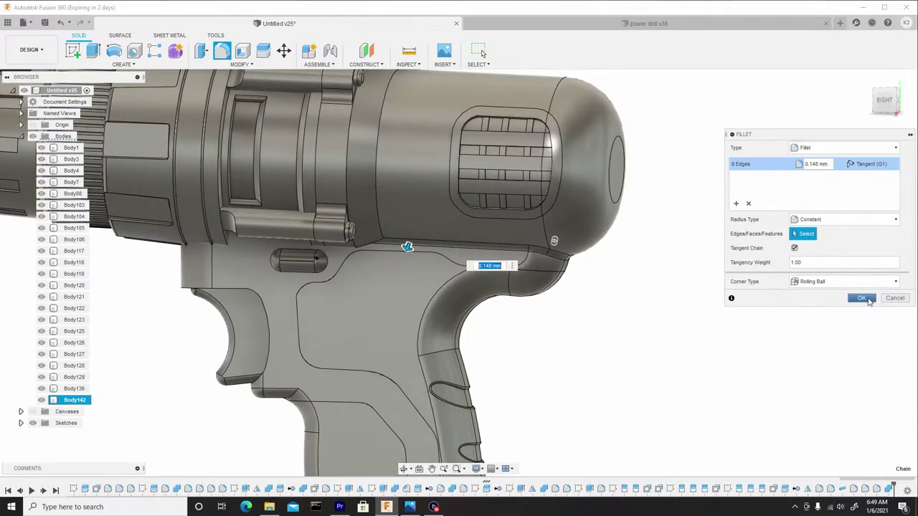
click(864, 298)
Step: Fillet the circular edge near the front of the rear motor housing, behind the clamp rods, with a 0.7 mm radius
scroll(553, 253, down, 2)
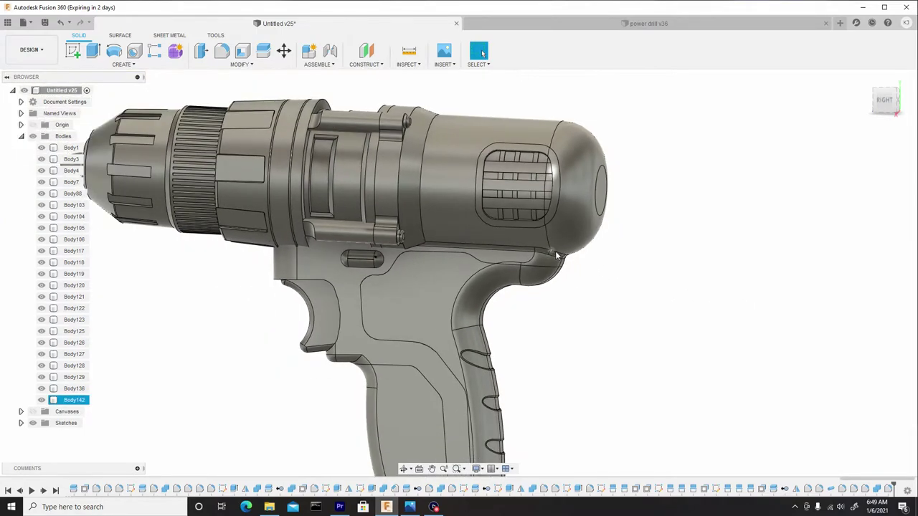
middle_drag(573, 143, 571, 188)
shift+middle_drag(572, 188, 450, 211)
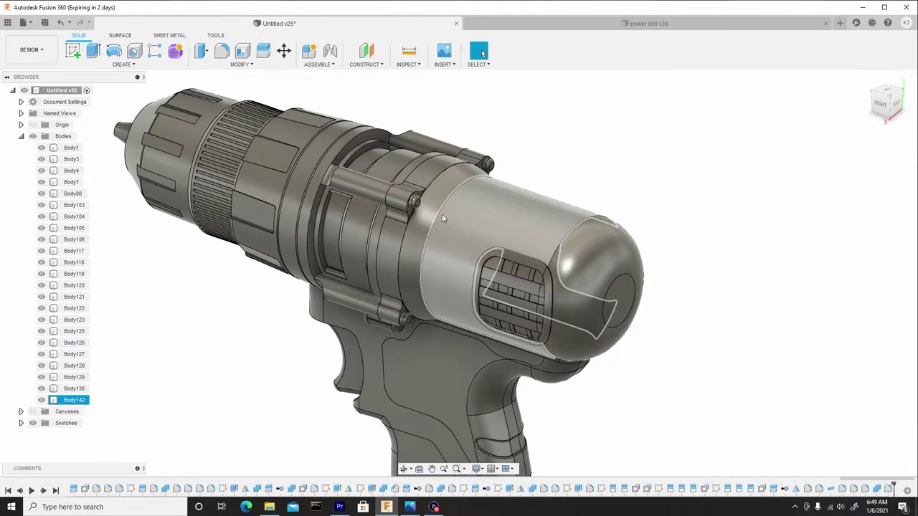
key(Escape)
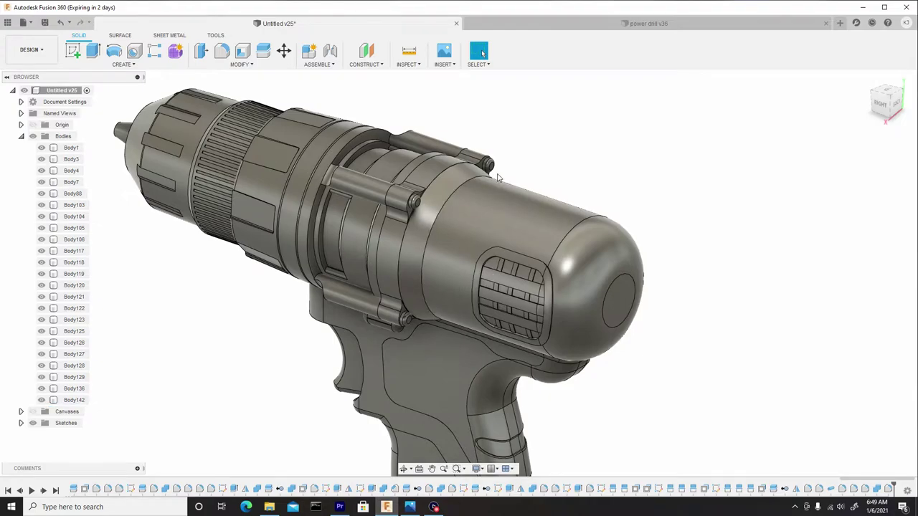
key(f)
scroll(495, 176, up, 3)
click(444, 197)
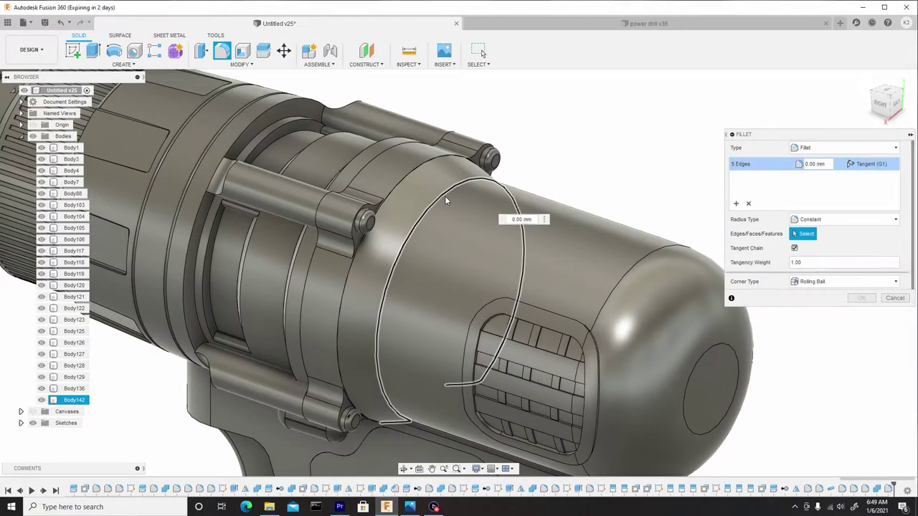
scroll(445, 197, up, 2)
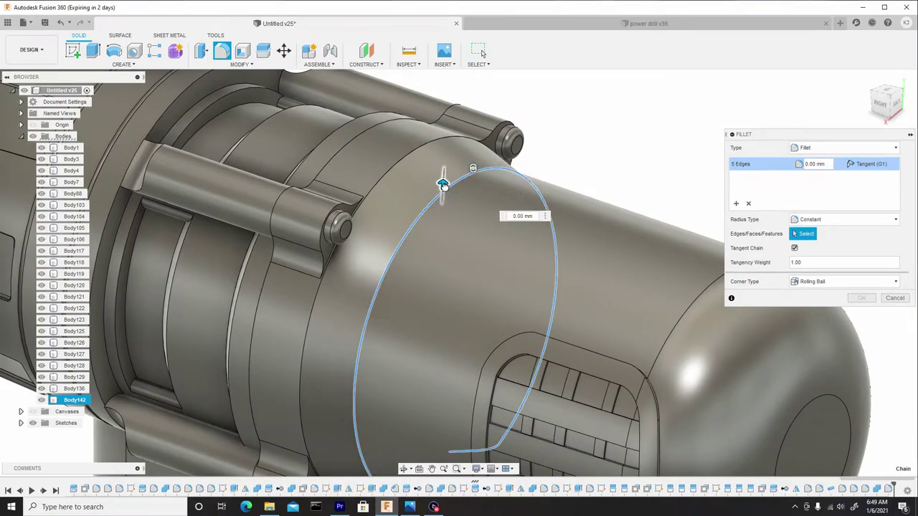
drag(443, 185, 443, 183)
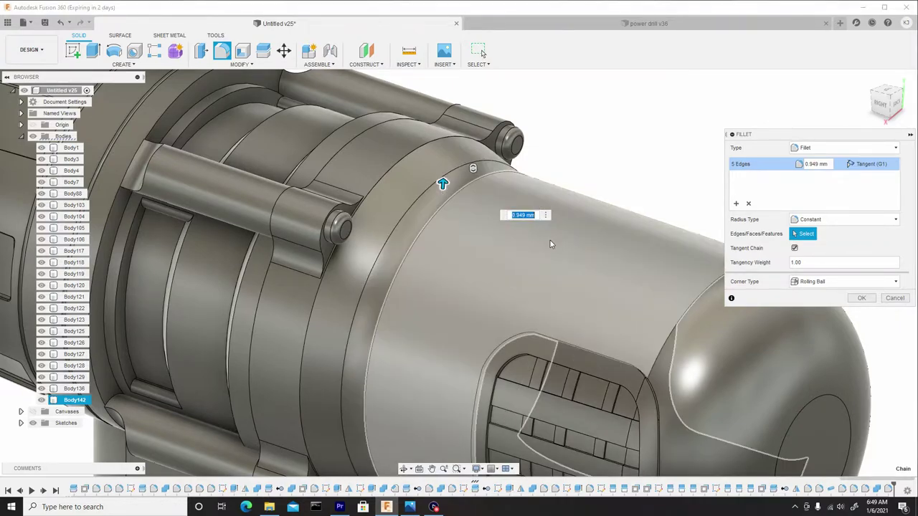
text(0)
key(Return)
click(859, 297)
scroll(621, 225, down, 6)
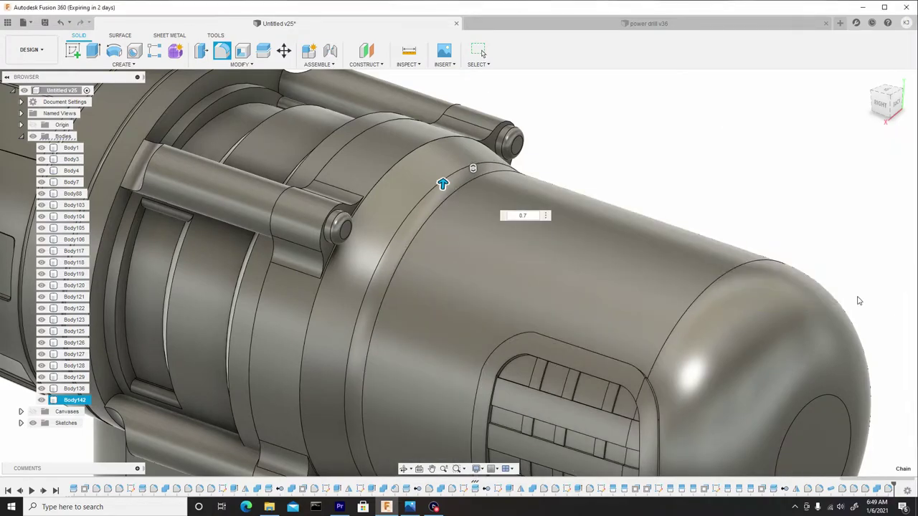
Step: Fillet the handle frame edges around the trigger opening on both sides with a 0.054 mm radius
scroll(707, 236, down, 3)
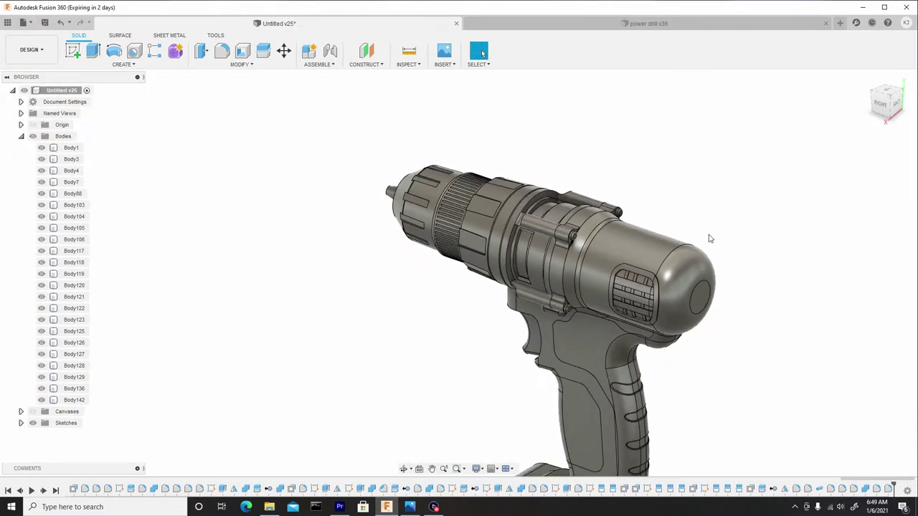
middle_drag(699, 296, 623, 198)
shift+middle_drag(618, 252, 678, 250)
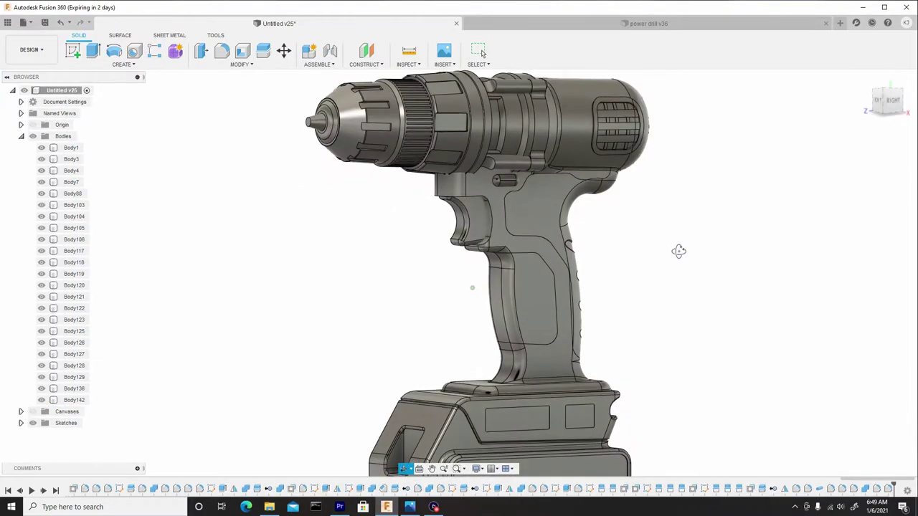
scroll(504, 215, up, 5)
shift+middle_drag(504, 216, 509, 210)
key(f)
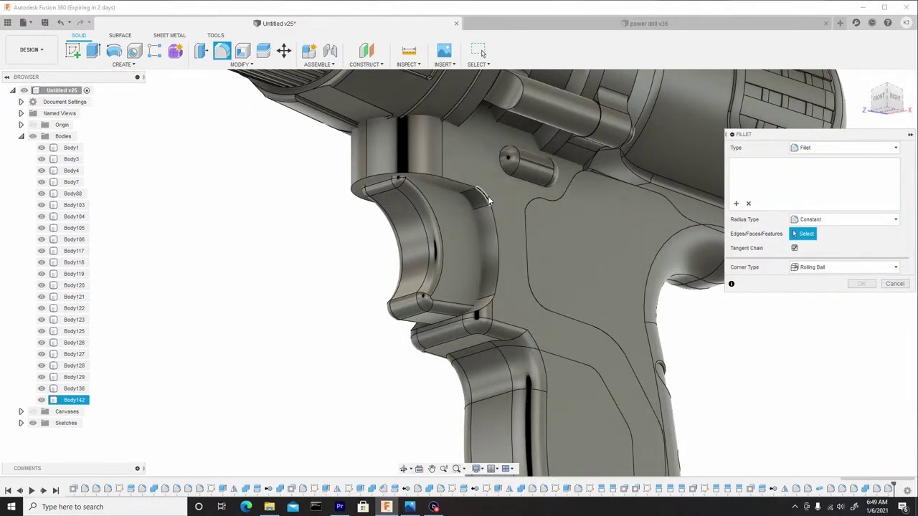
click(487, 200)
click(469, 190)
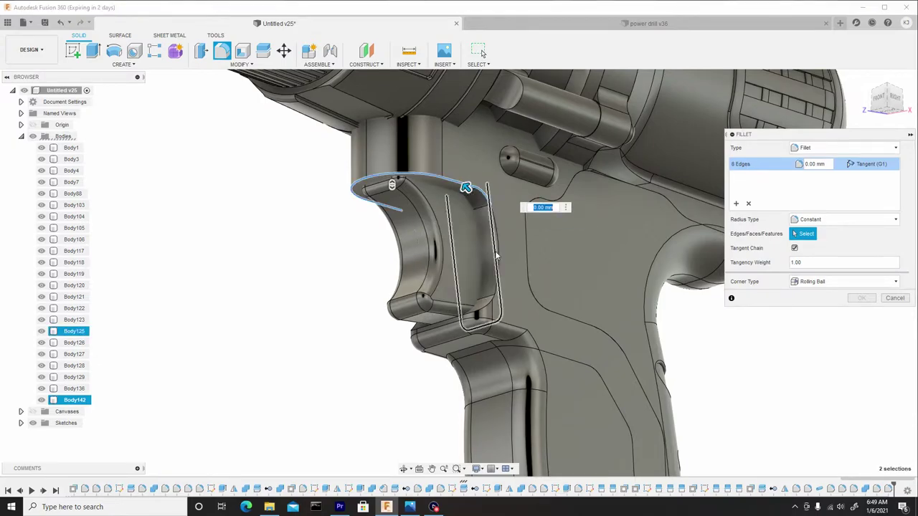
click(485, 308)
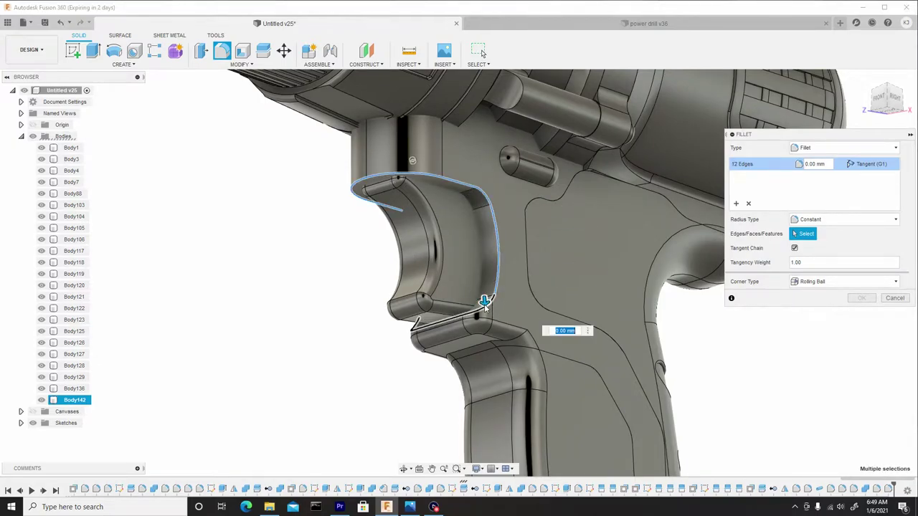
shift+middle_drag(485, 308, 532, 268)
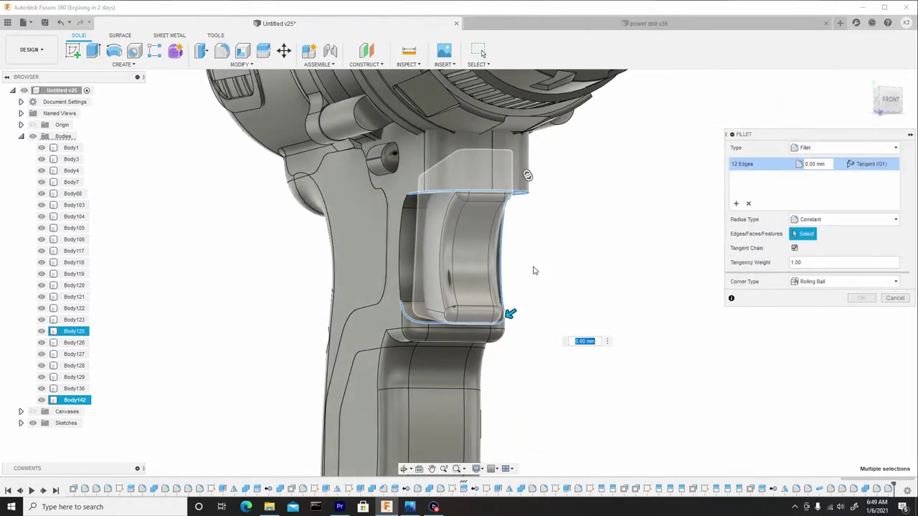
click(415, 249)
shift+middle_drag(414, 248, 408, 211)
scroll(407, 209, up, 4)
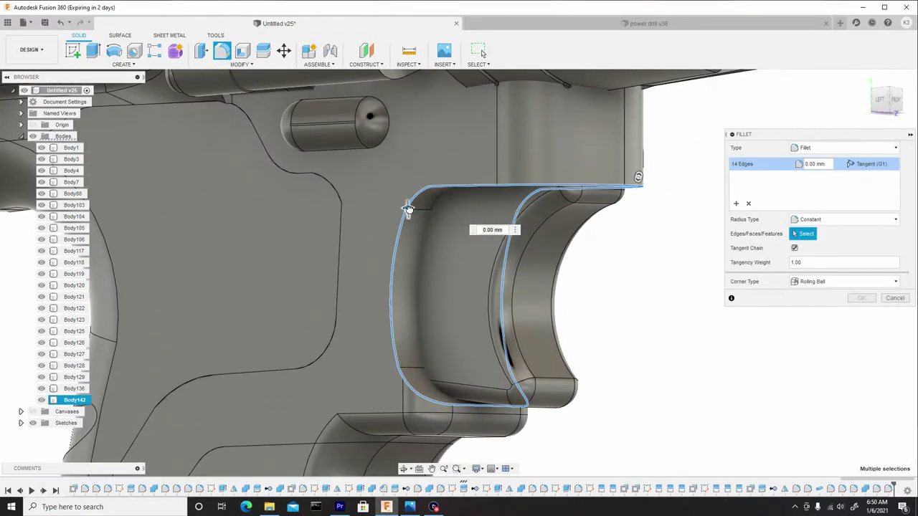
drag(409, 209, 407, 207)
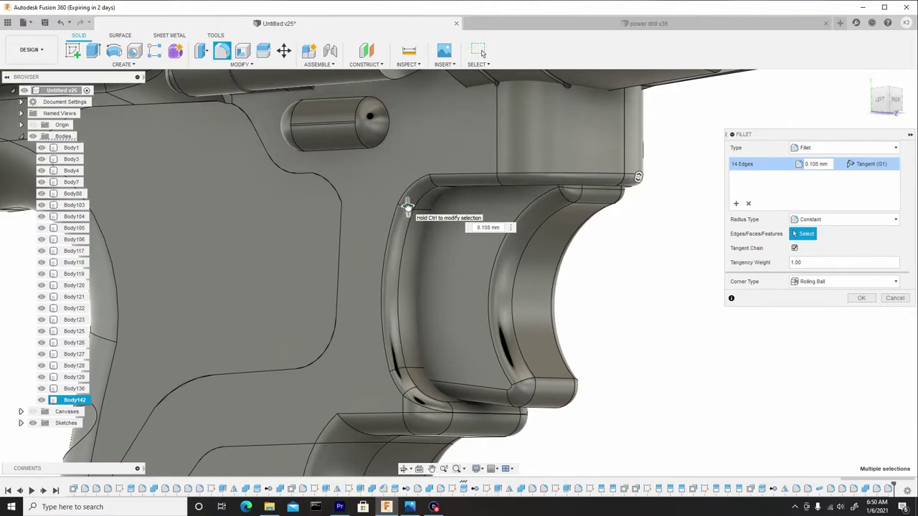
drag(408, 207, 408, 208)
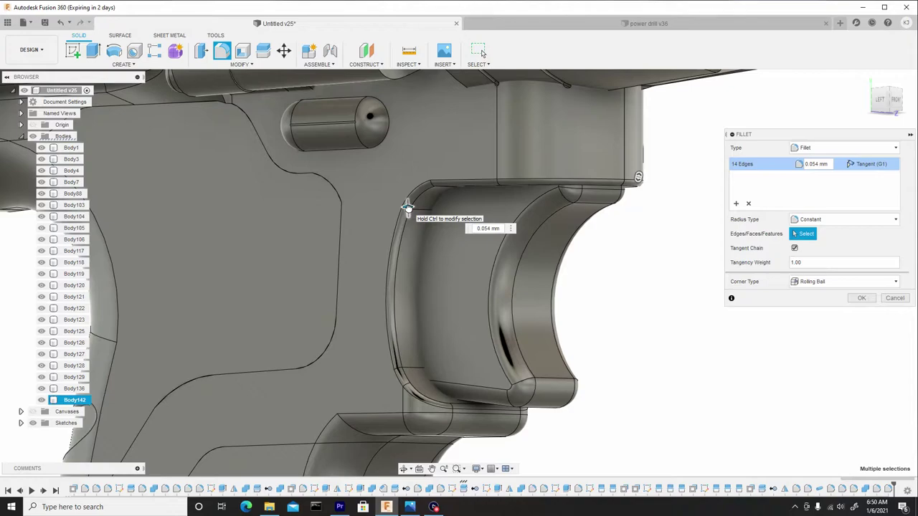
click(861, 298)
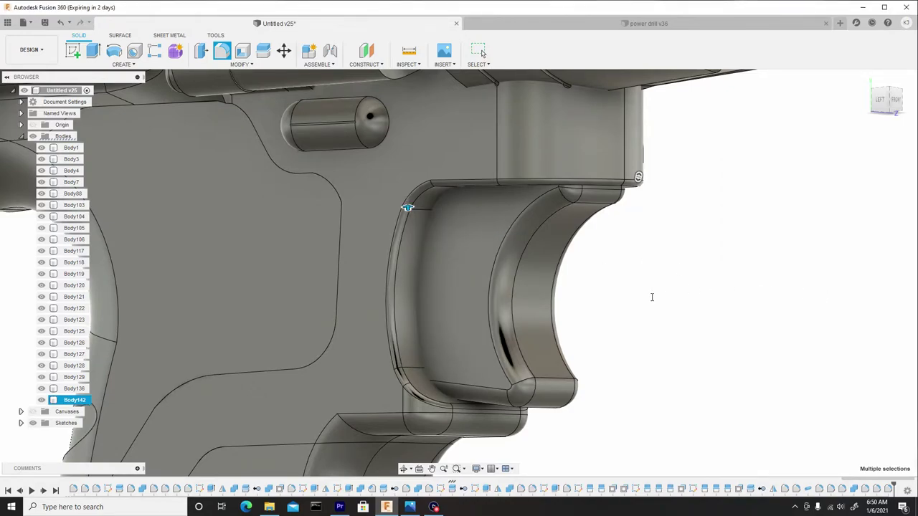
Step: Hide Body123, the front grip insert in the lower part of the handle
scroll(652, 301, down, 3)
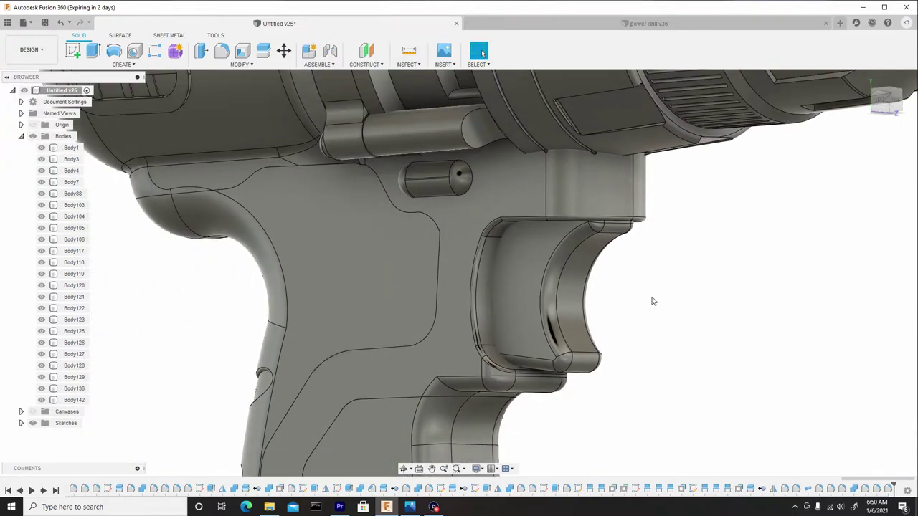
scroll(652, 301, down, 3)
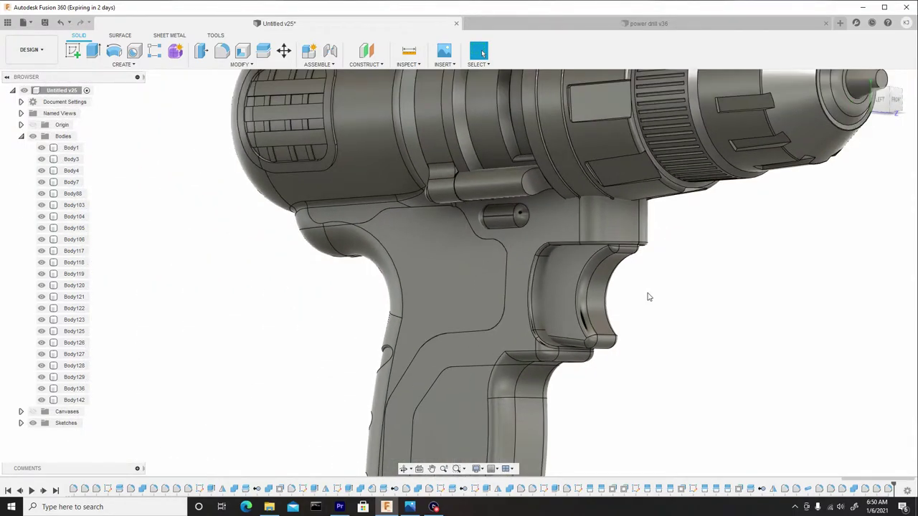
scroll(652, 287, down, 3)
mouse_move(657, 281)
shift+middle_down()
mouse_move(578, 285)
mouse_move(652, 289)
shift+middle_up()
scroll(628, 332, up, 4)
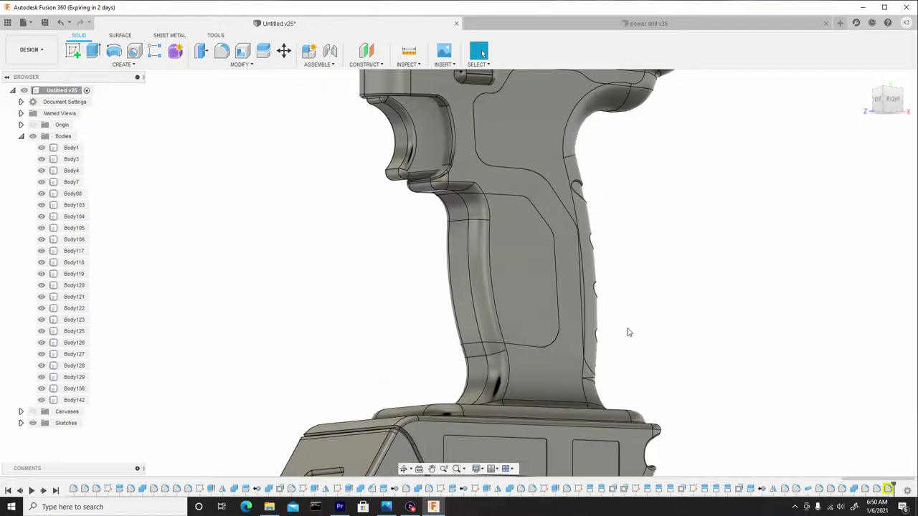
click(539, 296)
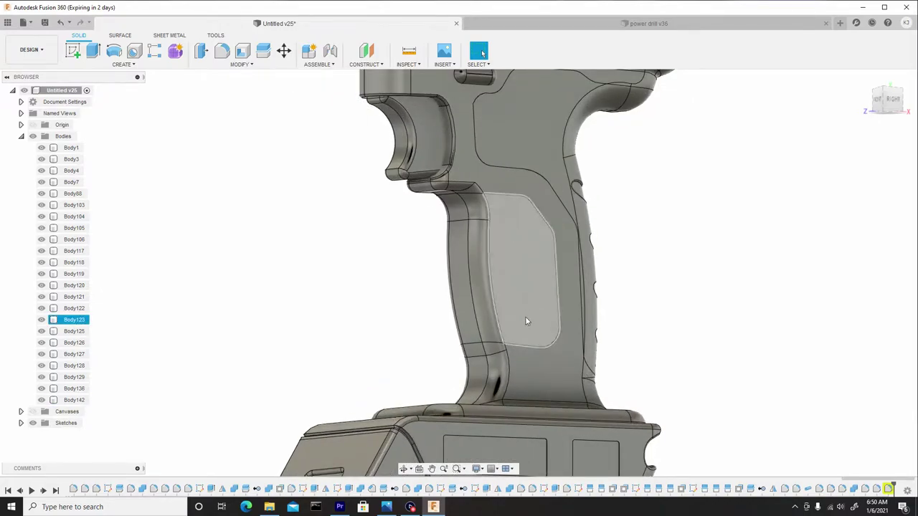
click(562, 220)
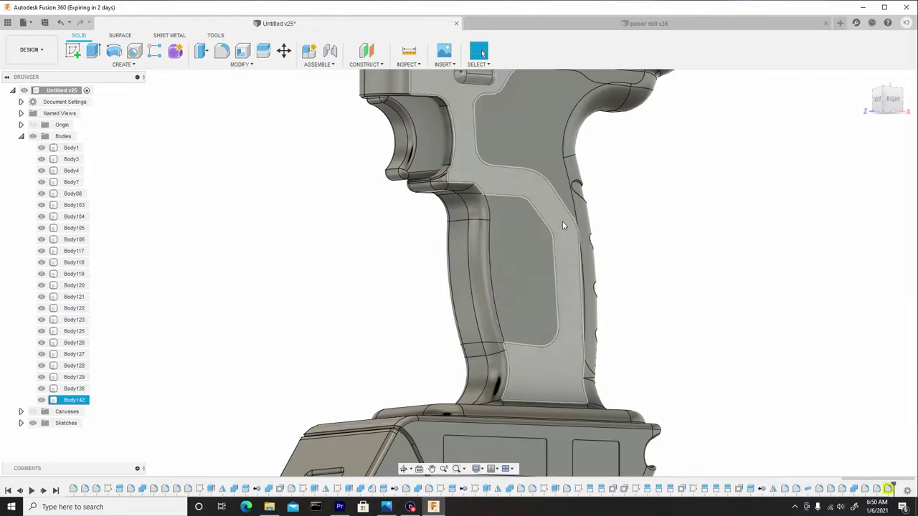
click(519, 259)
key(Escape)
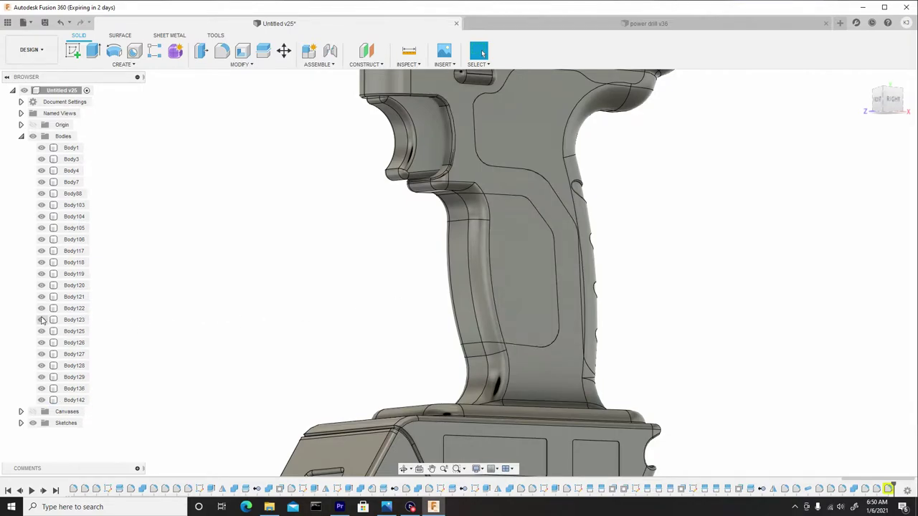
click(42, 320)
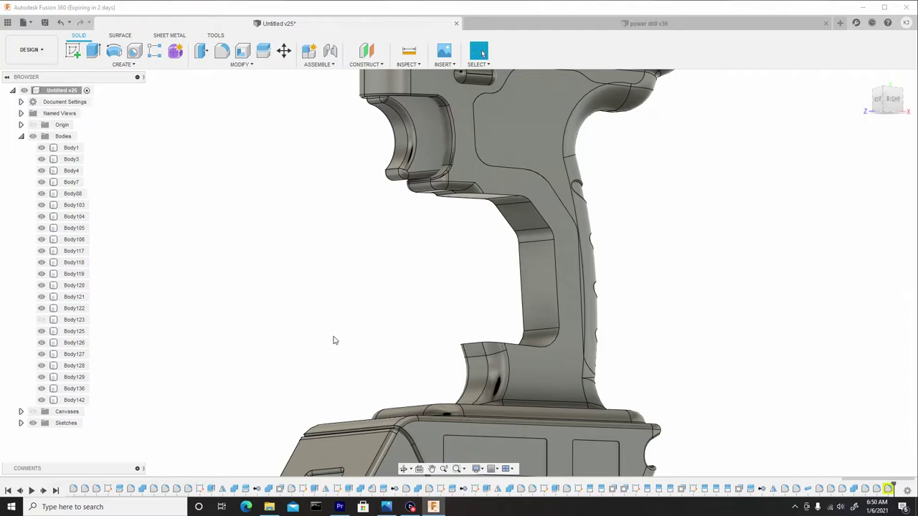
Step: Fillet the handle frame edges around the front grip insert's opening on both sides with a 0.027 mm radius
key(f)
shift+middle_drag(375, 344, 575, 351)
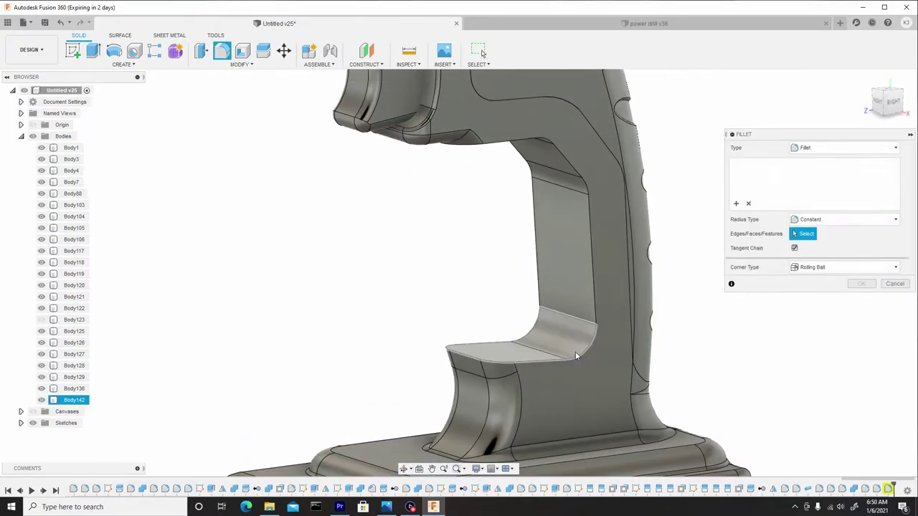
click(582, 354)
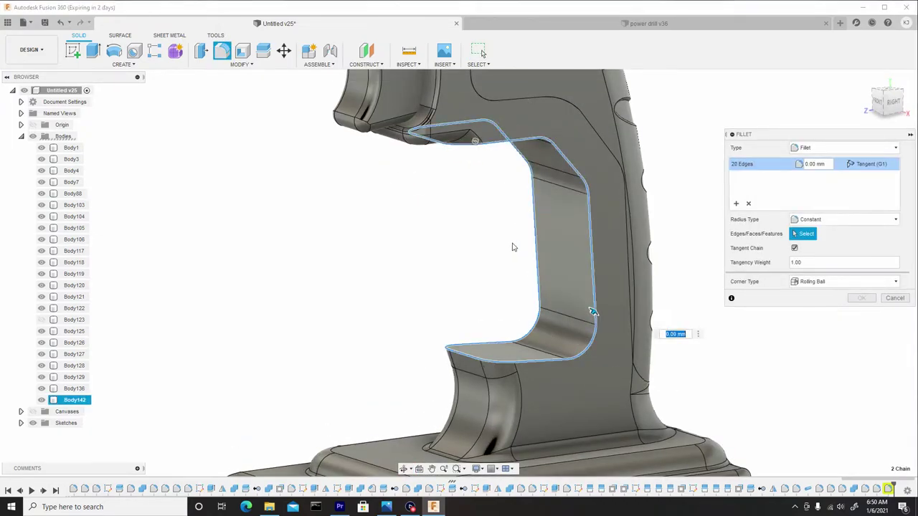
shift+middle_drag(596, 284, 568, 287)
scroll(591, 316, up, 3)
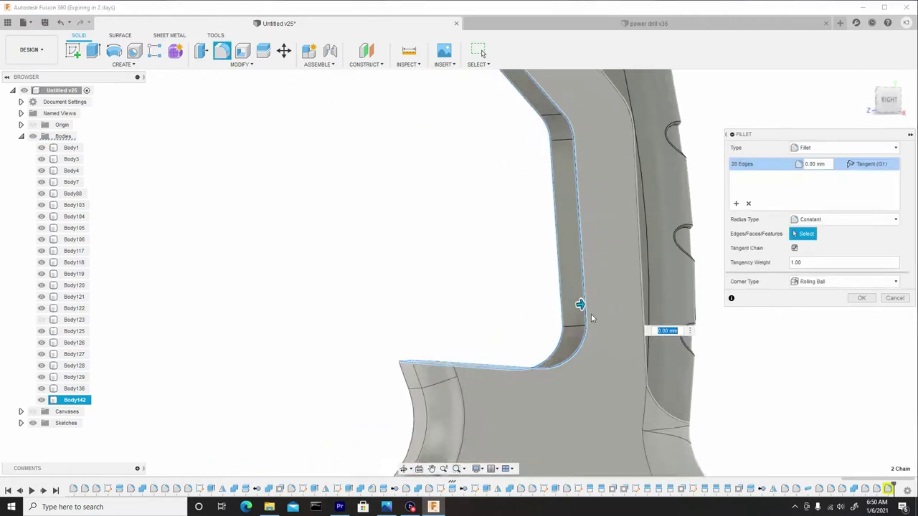
mouse_move(591, 318)
shift+middle_down()
mouse_move(584, 312)
mouse_move(577, 323)
shift+middle_up()
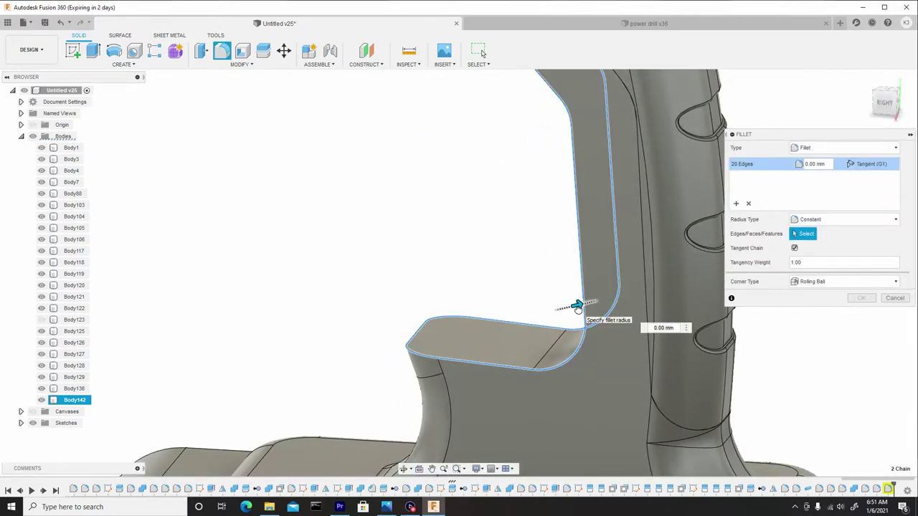
drag(577, 307, 579, 309)
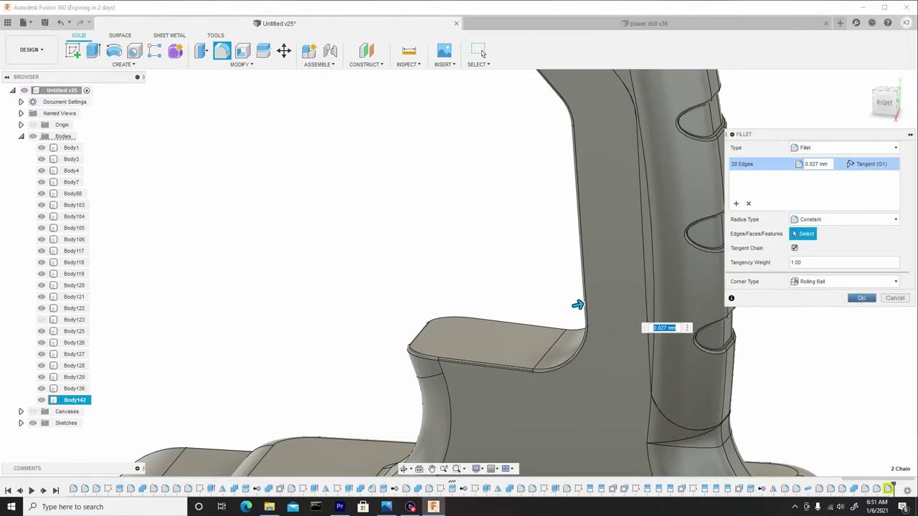
key(Return)
scroll(592, 291, down, 5)
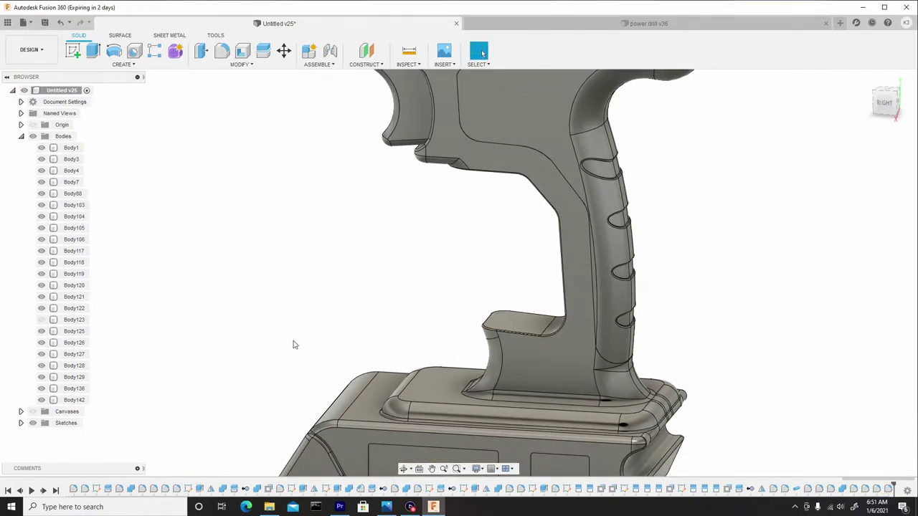
Step: Show the front grip insert Body123 again and hide the housing and handle frame Body142
click(41, 320)
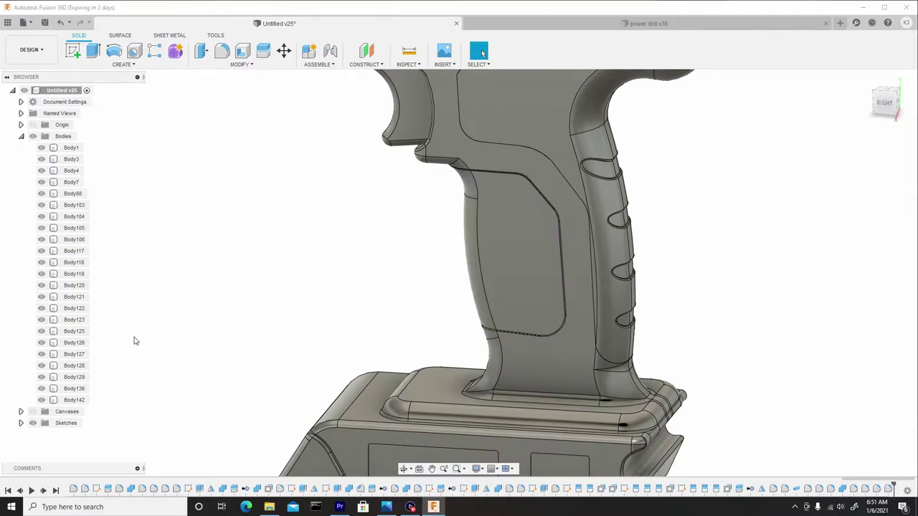
scroll(309, 332, down, 3)
click(483, 299)
scroll(482, 299, up, 3)
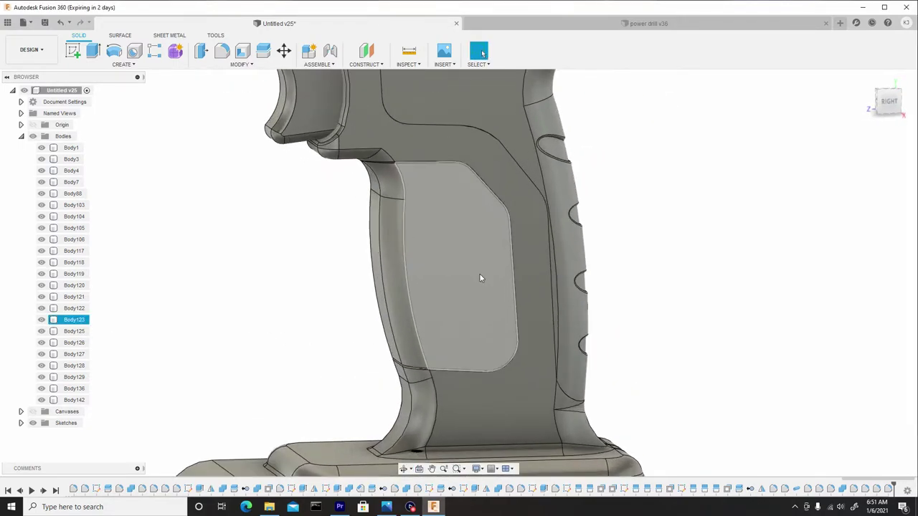
click(541, 317)
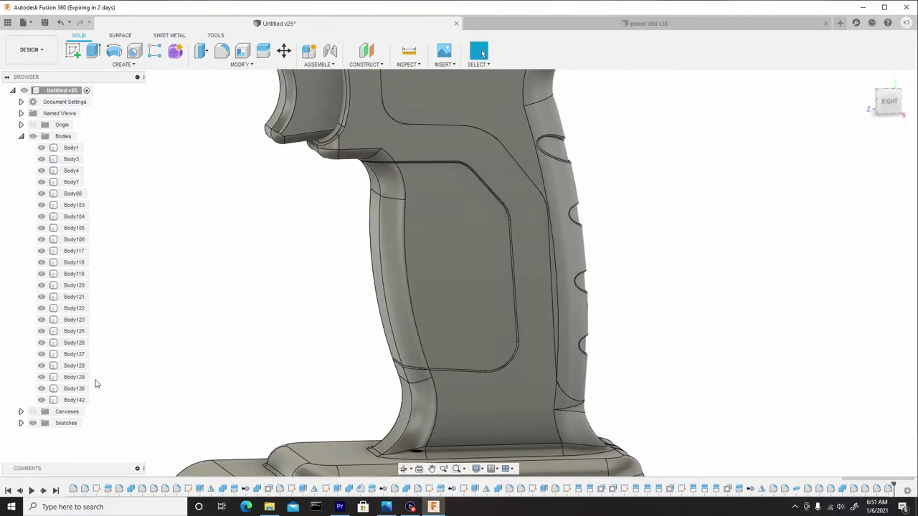
click(41, 400)
click(41, 400)
Step: Fillet the front grip insert's outline edges on both sides with a 0.041 mm radius and show Body142 again
click(459, 335)
shift+middle_drag(458, 335, 454, 280)
key(f)
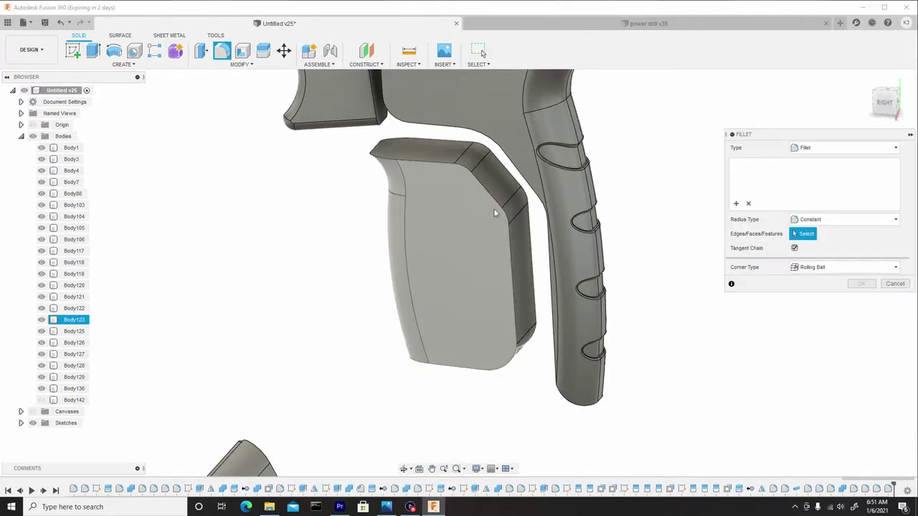
click(488, 200)
click(515, 363)
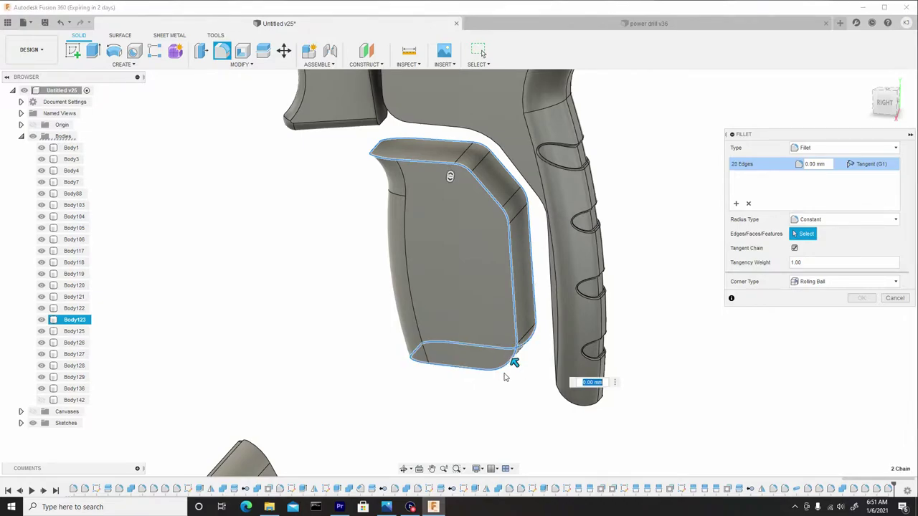
scroll(516, 360, up, 2)
drag(517, 356, 551, 358)
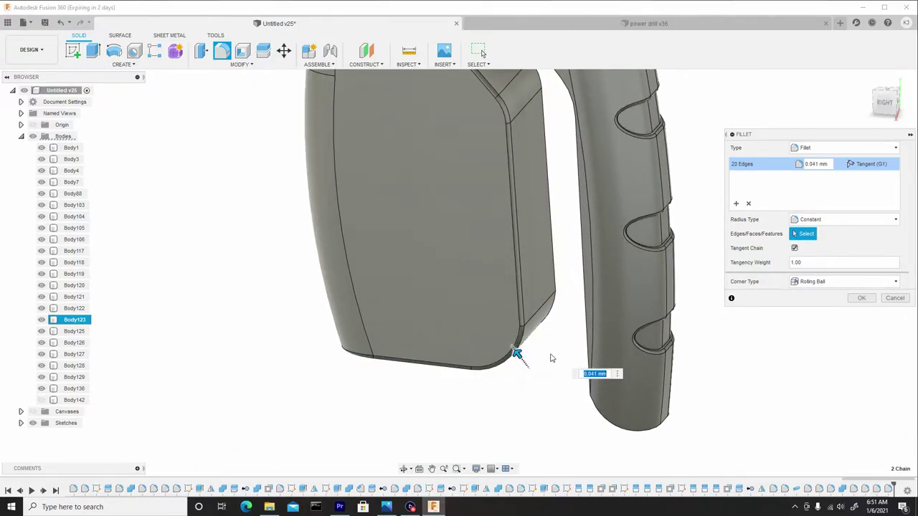
click(862, 300)
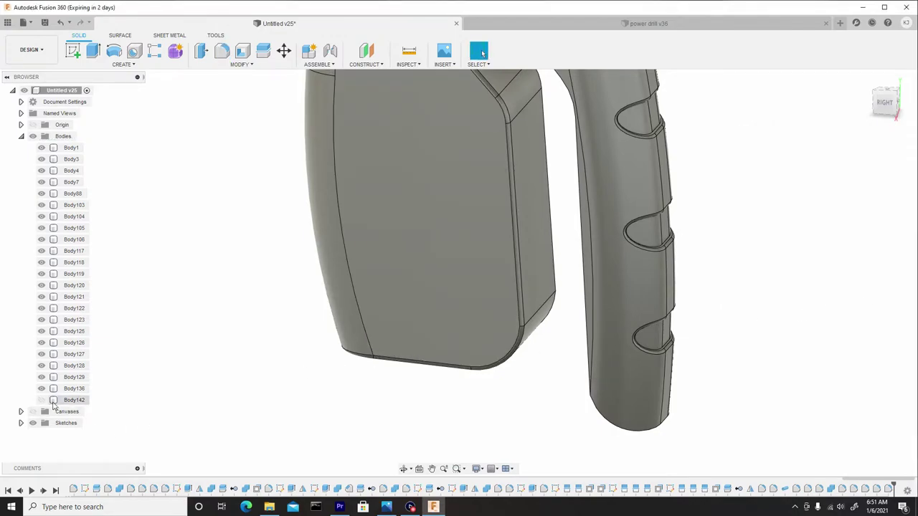
click(40, 400)
scroll(208, 362, down, 3)
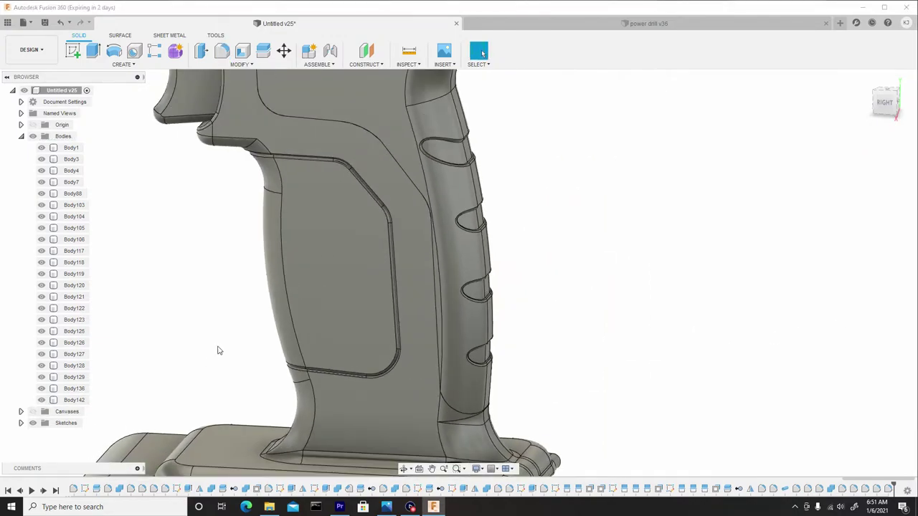
Step: Examine the seams between the handle frame, the front grip insert and the rear grip from several angles
scroll(221, 344, down, 2)
shift+middle_drag(223, 337, 320, 248)
click(319, 248)
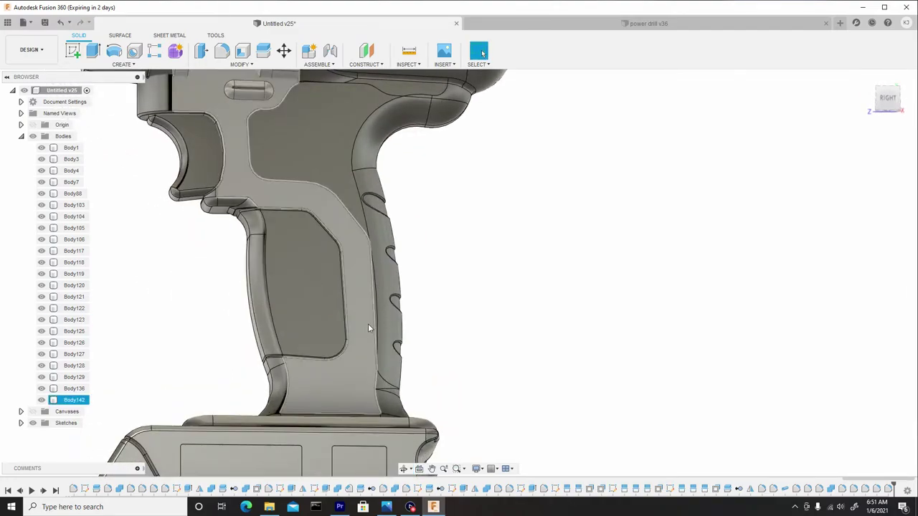
scroll(340, 348, up, 5)
mouse_move(363, 375)
shift+middle_down()
mouse_move(352, 336)
mouse_move(345, 379)
shift+middle_up()
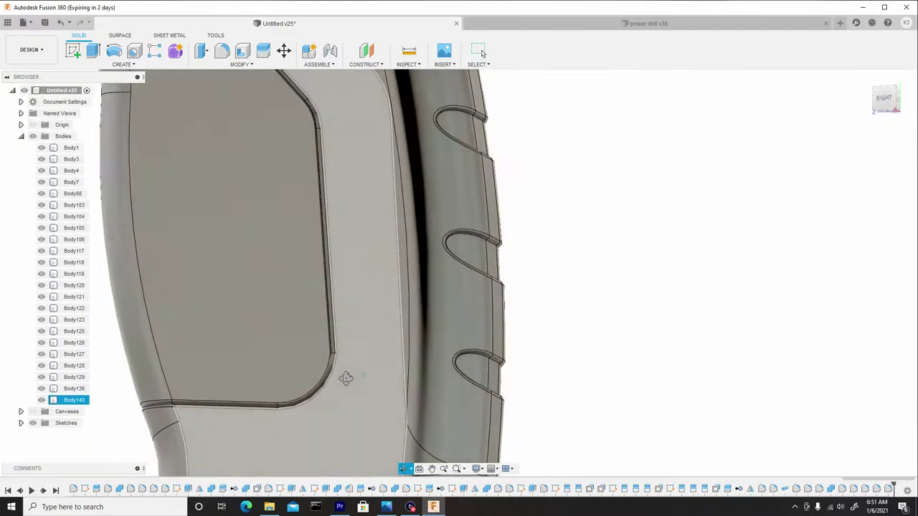
scroll(345, 378, down, 6)
click(378, 336)
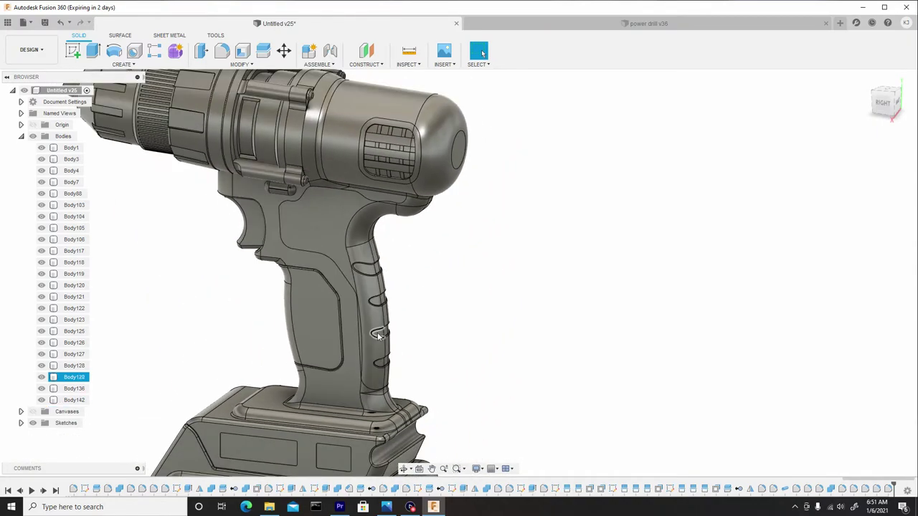
shift+middle_drag(378, 336, 402, 274)
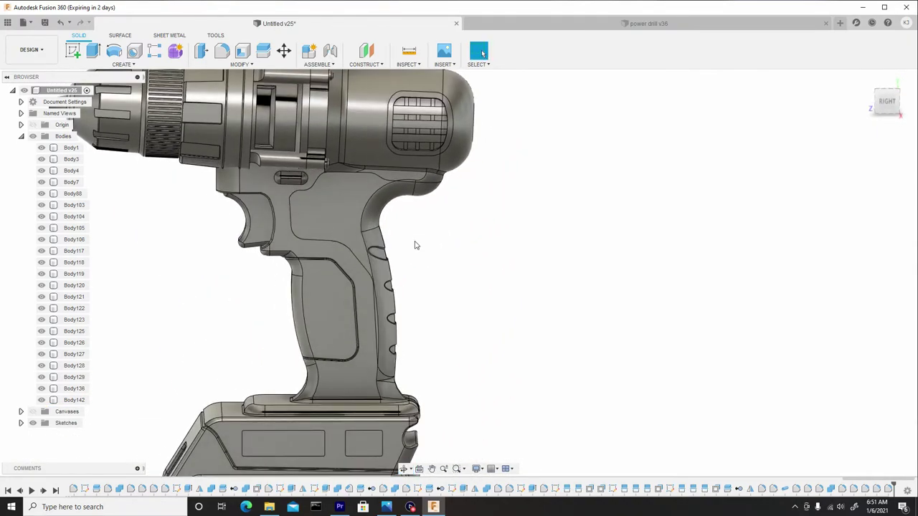
scroll(422, 313, up, 2)
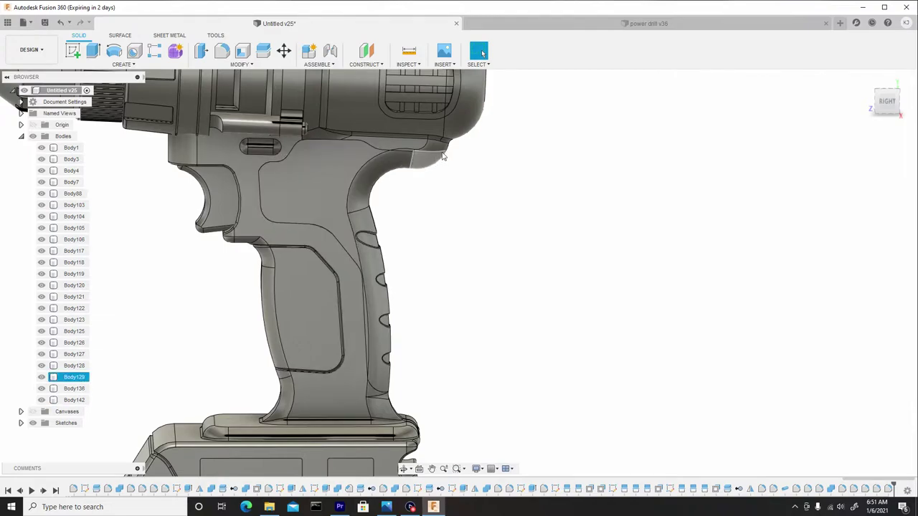
mouse_move(441, 164)
shift+middle_down()
mouse_move(400, 151)
mouse_move(439, 165)
shift+middle_up()
key(Escape)
Step: Hide Body142 and select the rear grip's outline edges from its lower end up to the motor housing for a fillet
click(41, 400)
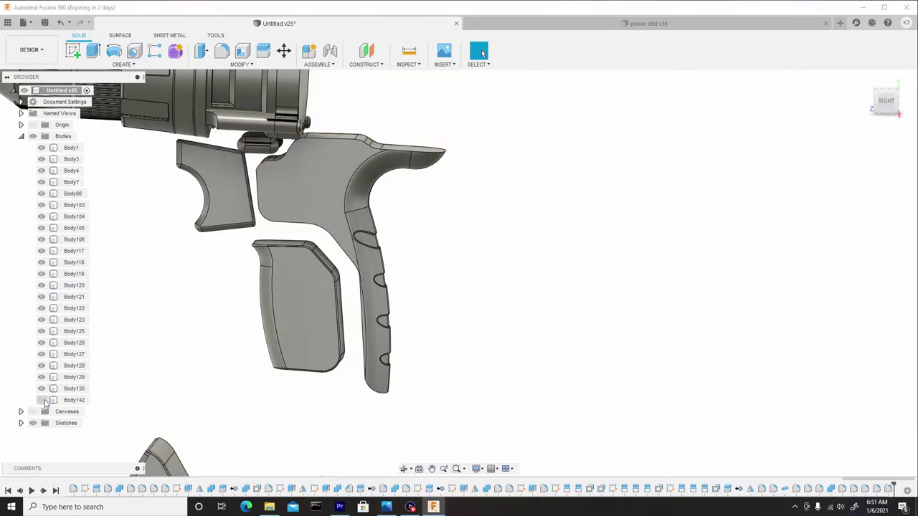
scroll(202, 327, up, 4)
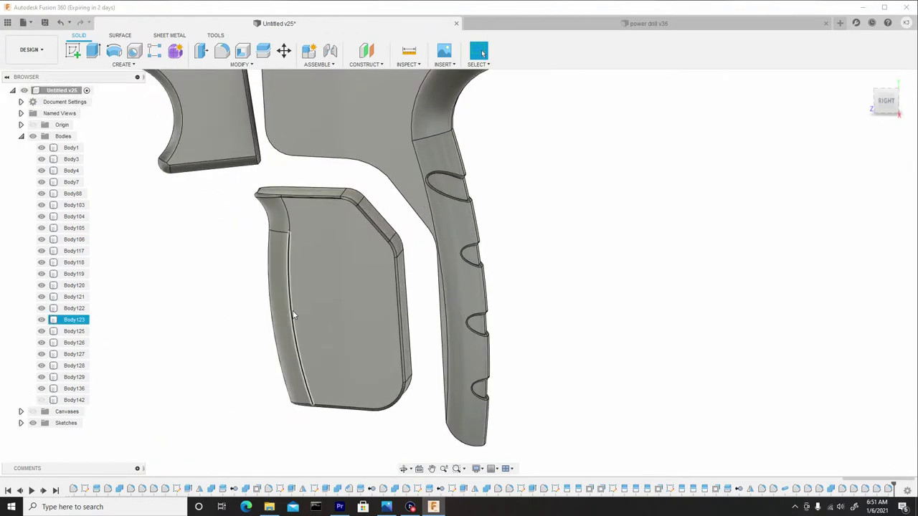
key(f)
shift+middle_drag(354, 322, 451, 415)
click(454, 438)
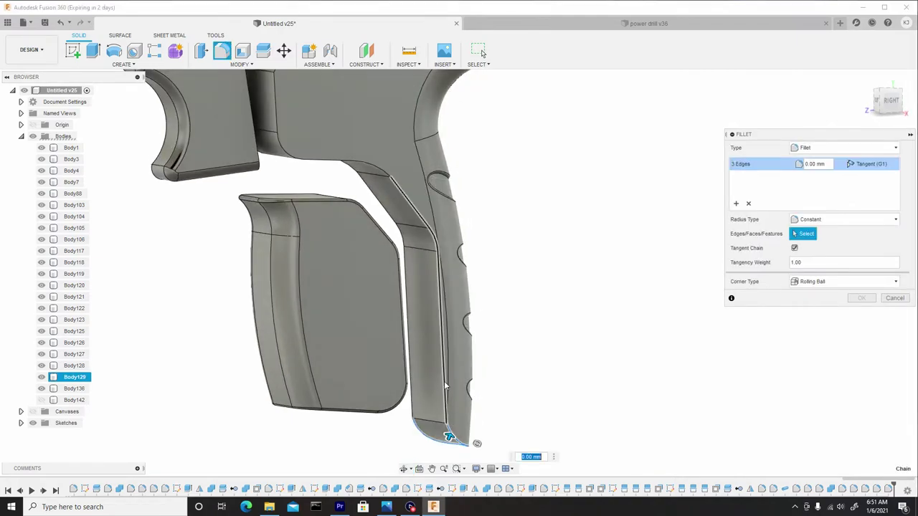
click(441, 381)
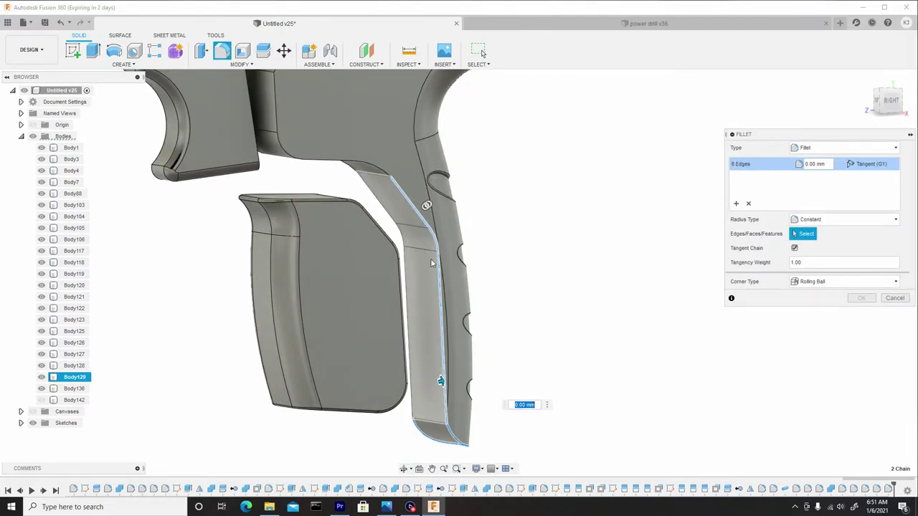
click(369, 170)
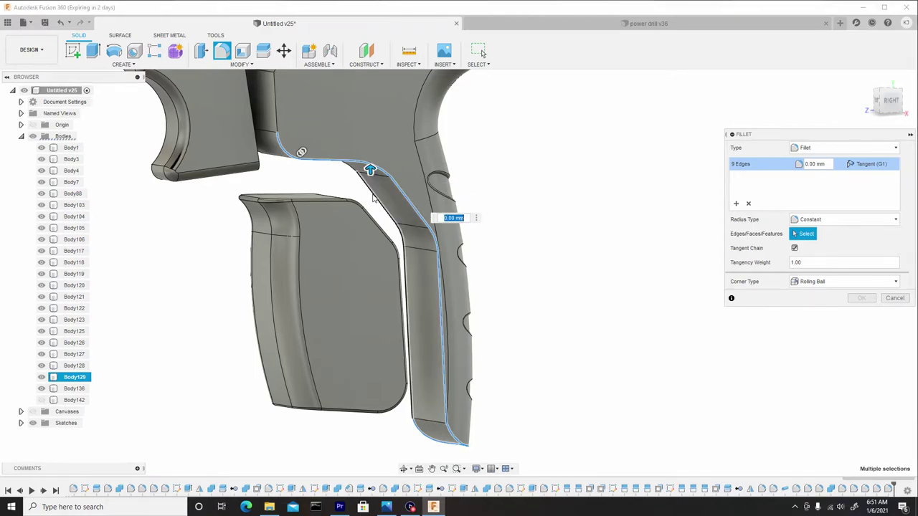
click(373, 195)
middle_drag(327, 138, 341, 261)
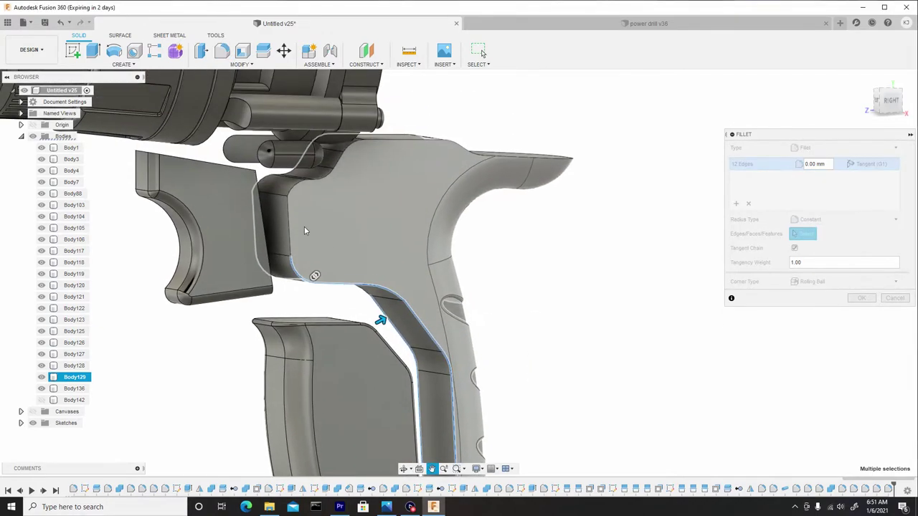
click(294, 190)
click(321, 184)
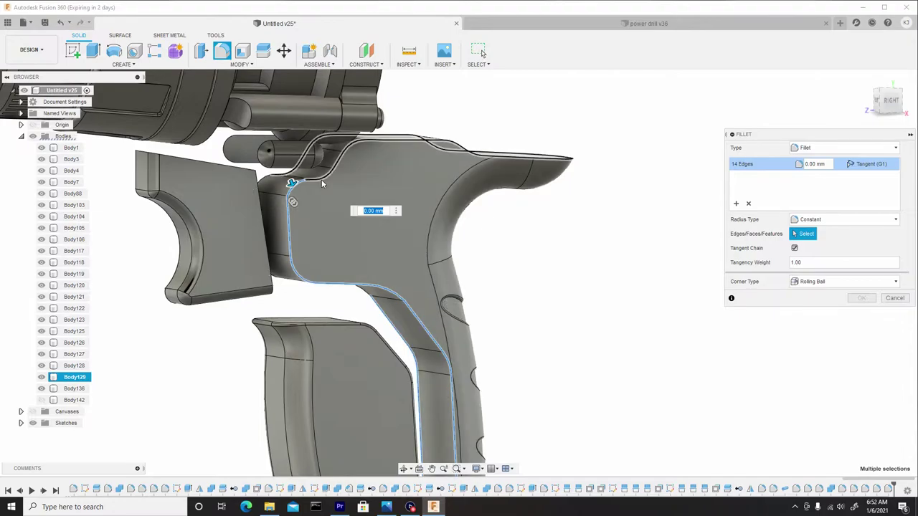
click(322, 183)
shift+middle_drag(322, 183, 271, 185)
Step: Add the remaining edges beside the trigger to the rear grip fillet, apply a 0.034 mm radius and show Body142 again
click(275, 219)
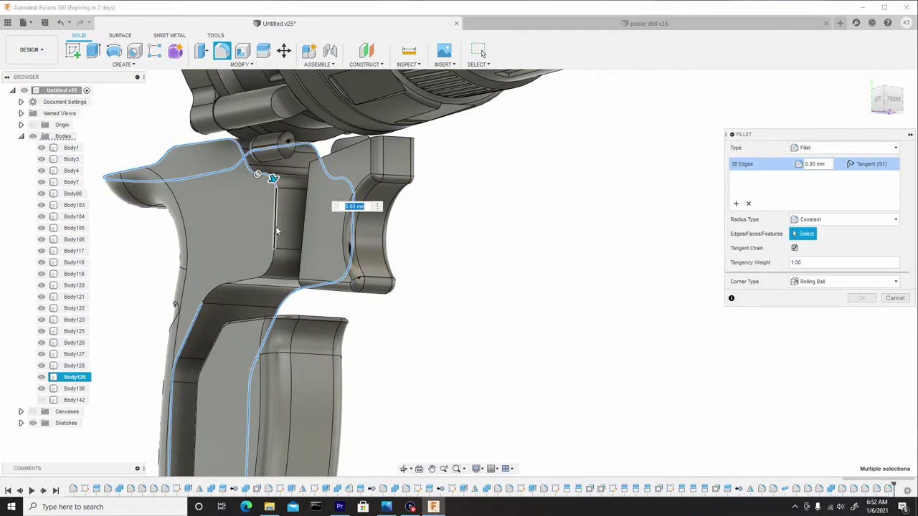
click(274, 268)
shift+middle_drag(229, 305, 264, 312)
scroll(340, 289, up, 4)
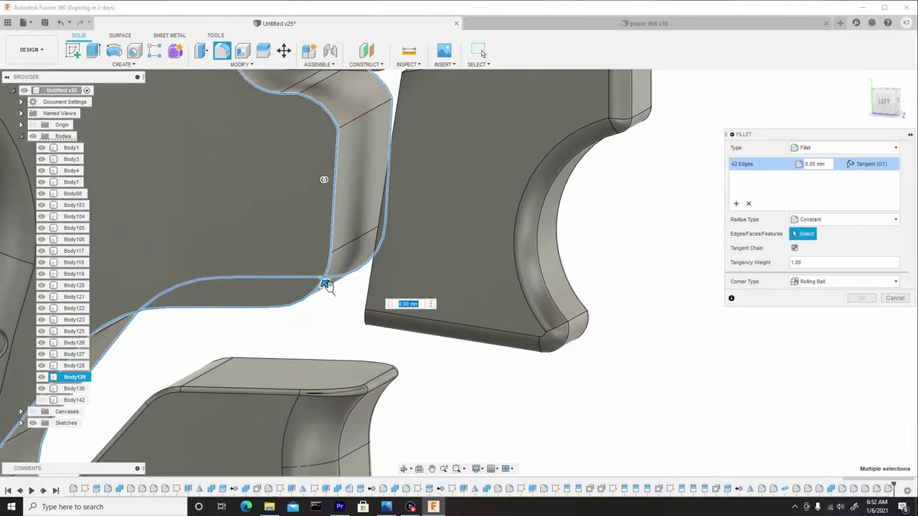
scroll(319, 283, down, 2)
scroll(314, 281, up, 2)
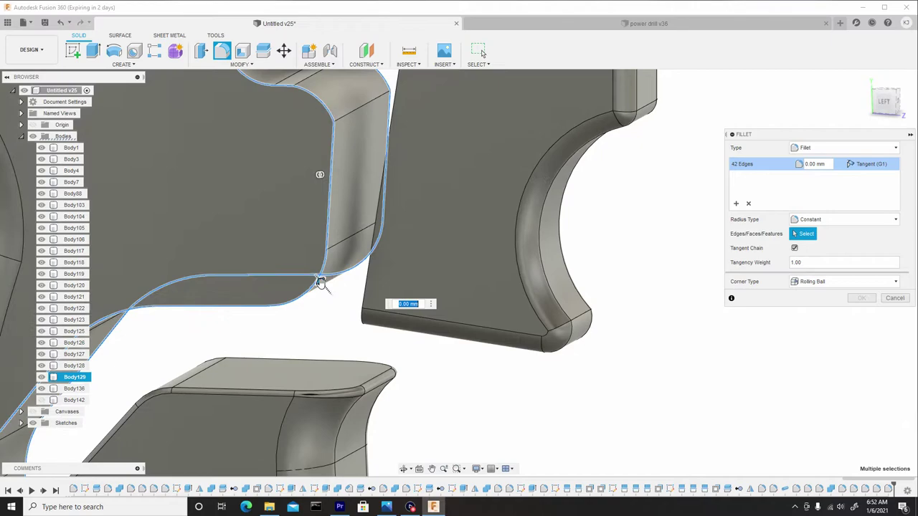
drag(320, 282, 319, 281)
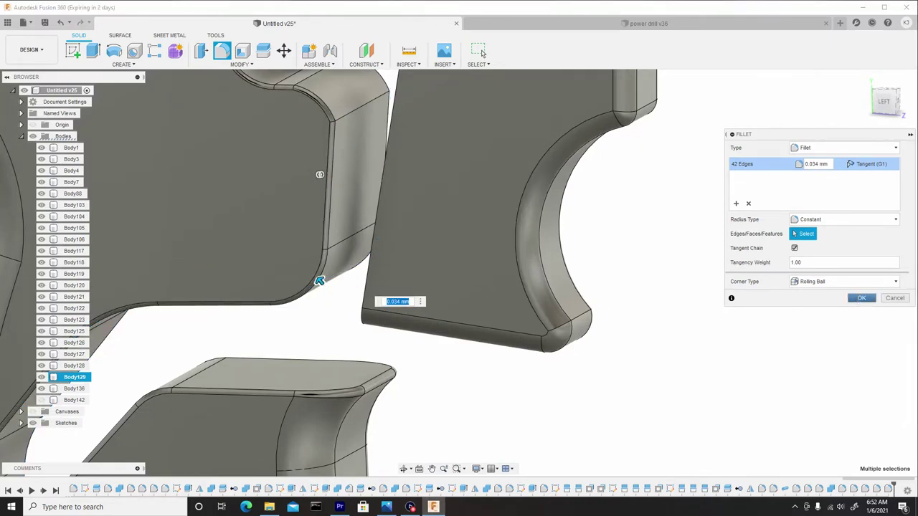
key(Return)
scroll(645, 308, down, 5)
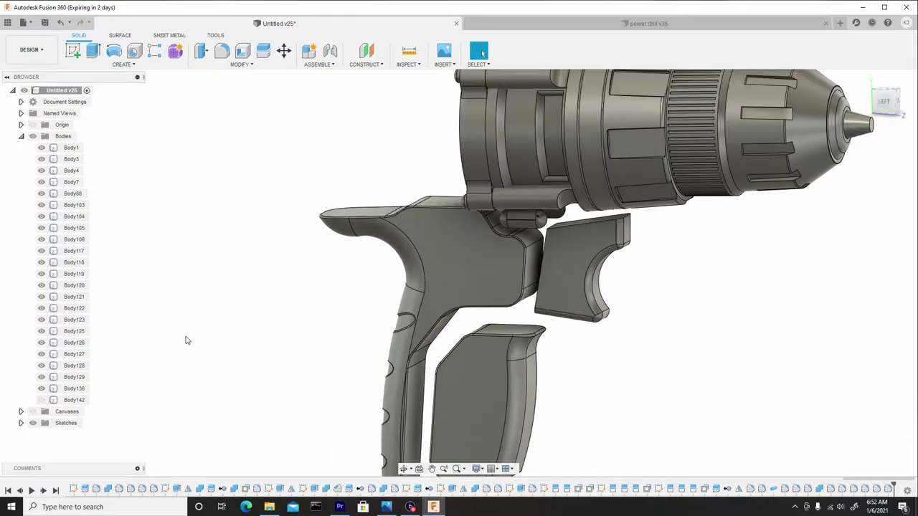
click(42, 400)
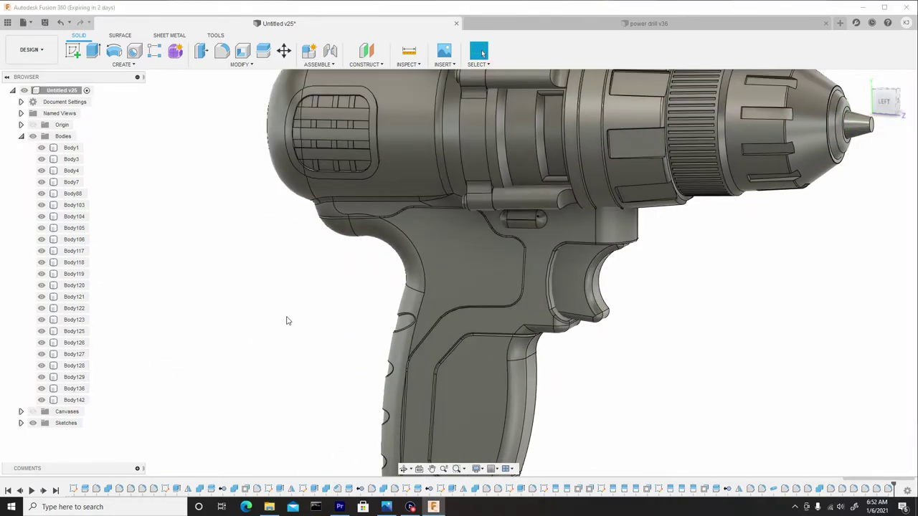
Step: Split Body142 into two halves using the vertical origin plane that runs lengthwise through the drill's centre
shift+middle_drag(287, 321, 423, 320)
scroll(451, 301, down, 4)
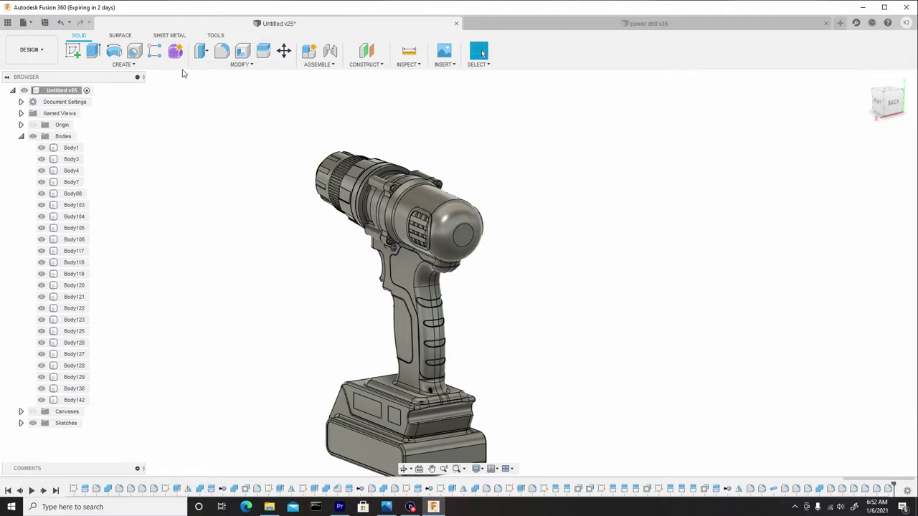
click(232, 66)
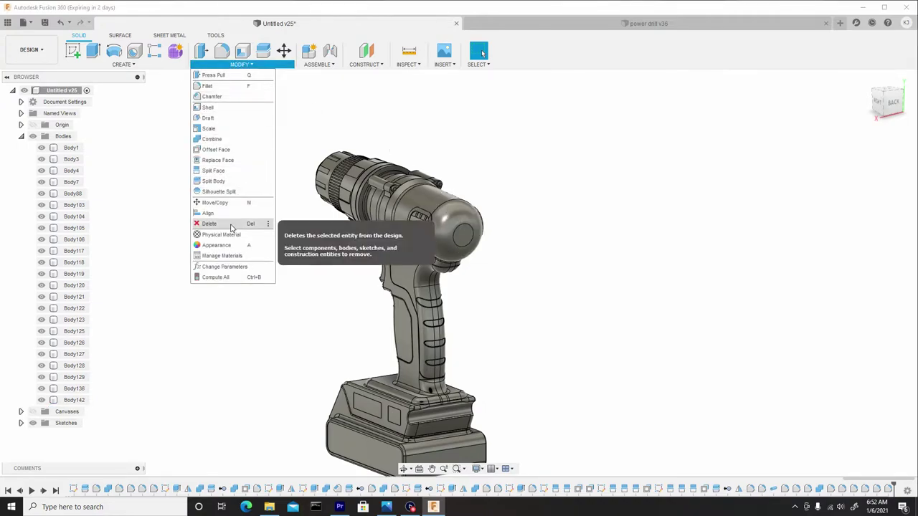
click(236, 181)
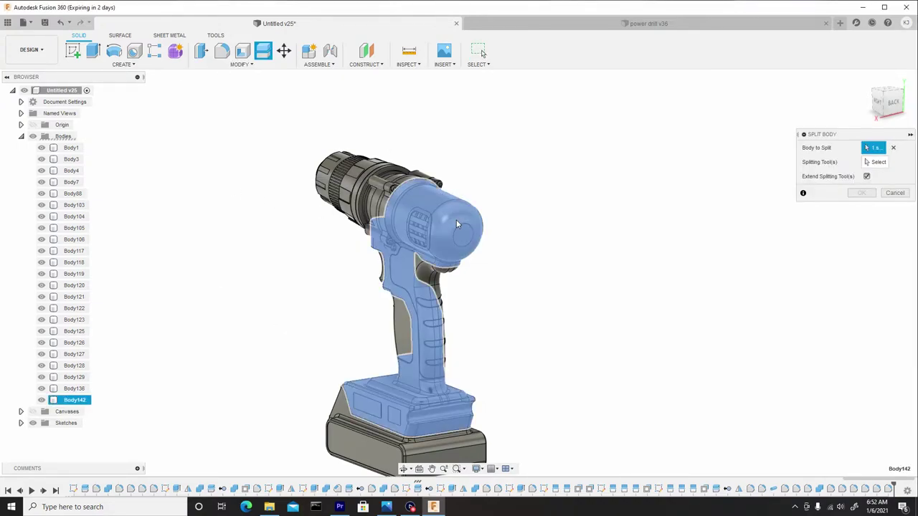
shift+middle_drag(452, 226, 471, 227)
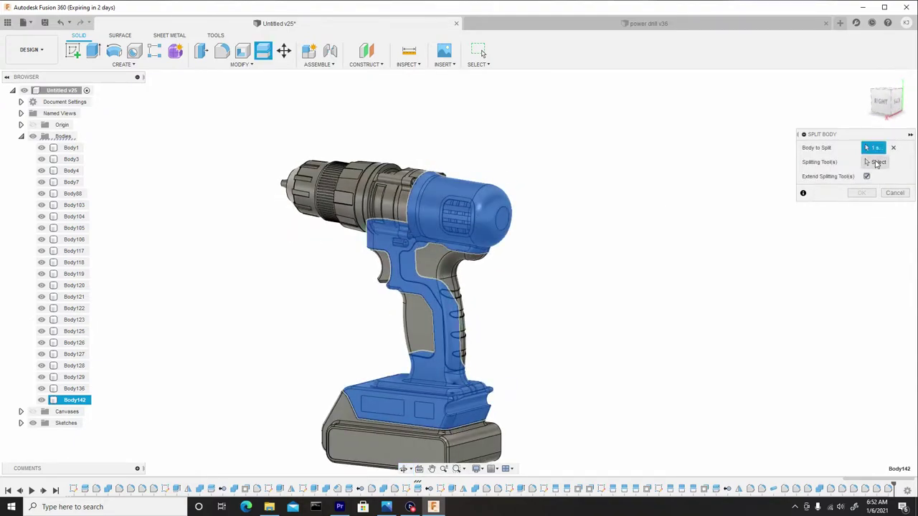
click(876, 164)
shift+middle_drag(506, 263, 486, 271)
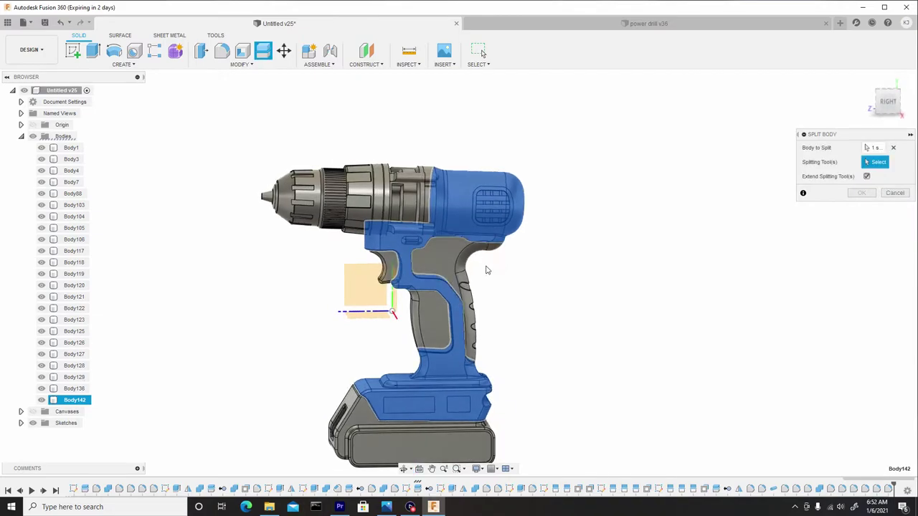
click(363, 287)
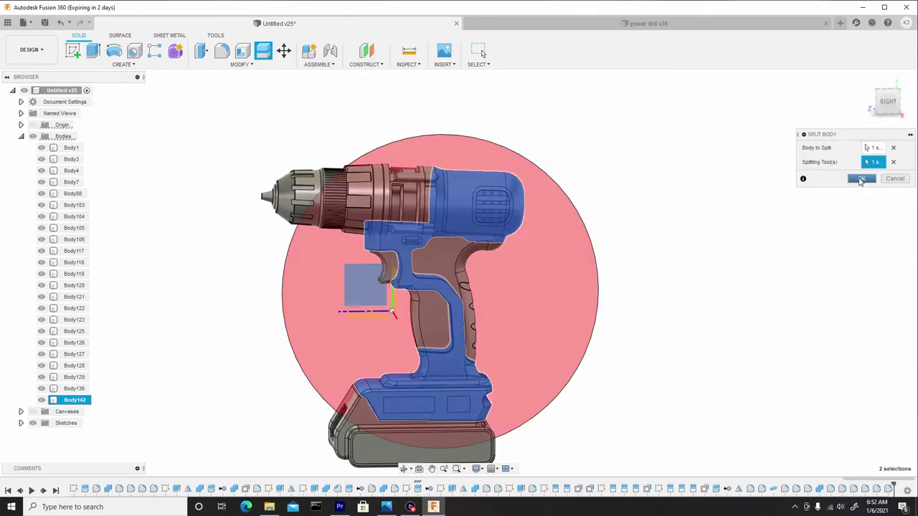
click(860, 180)
Step: Examine the split line between the two housing halves along the top and rounded rear of the motor housing
shift+middle_drag(570, 270, 488, 321)
shift+middle_drag(483, 210, 504, 231)
scroll(502, 232, down, 2)
scroll(456, 167, up, 4)
scroll(468, 177, up, 2)
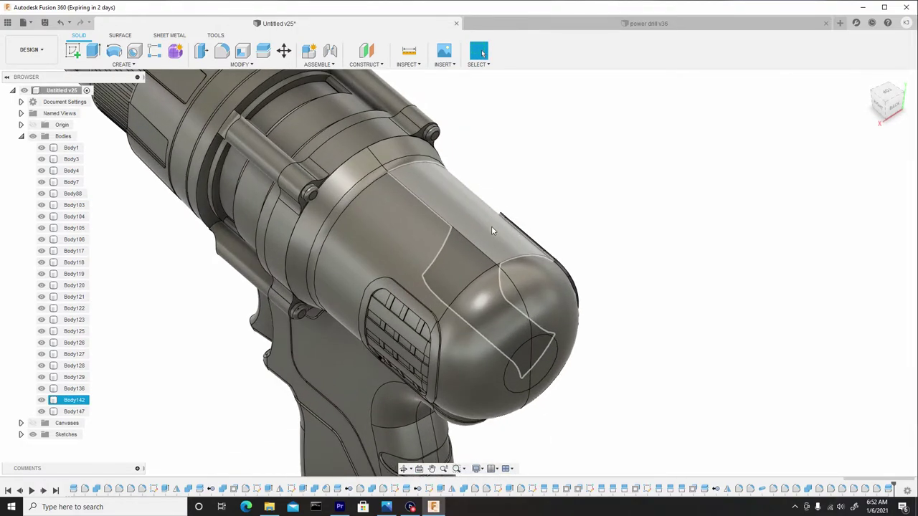
shift+middle_drag(518, 267, 462, 231)
click(449, 220)
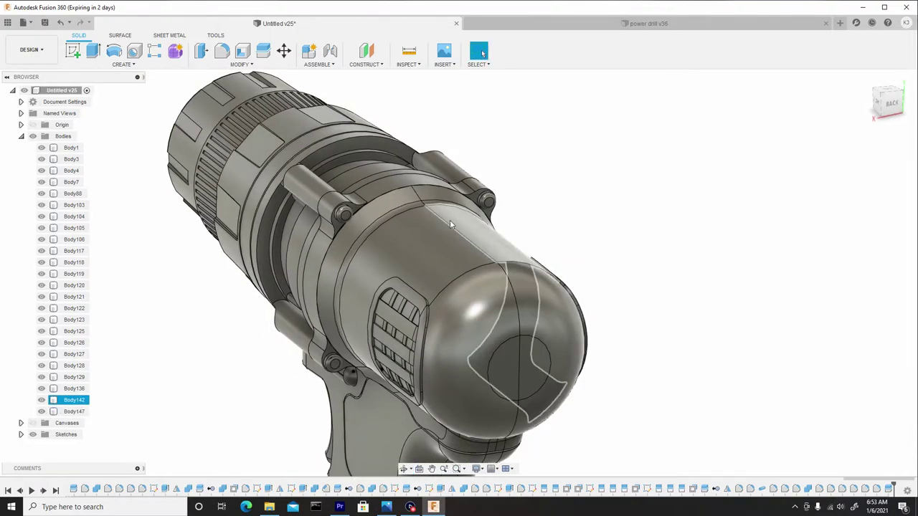
click(497, 265)
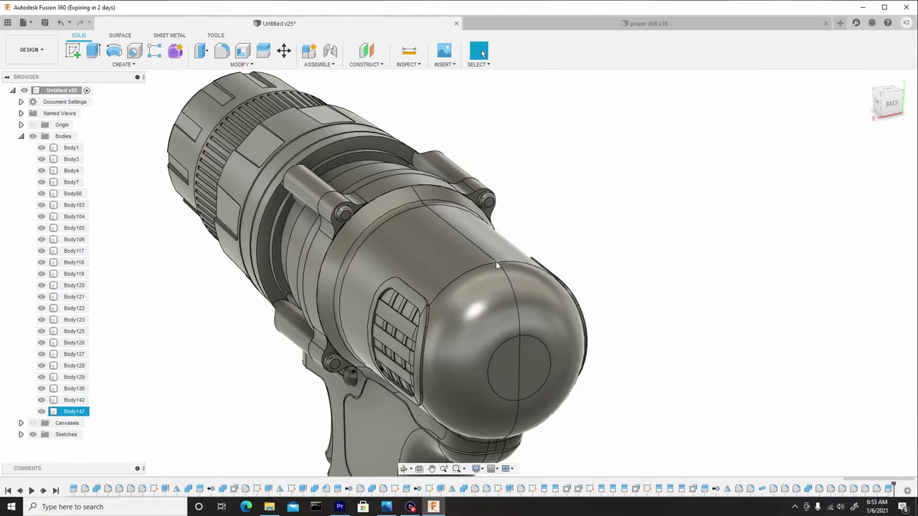
Step: Fillet Body142's tangent edge chain along the split line over the motor housing with a 0.046 mm radius
key(f)
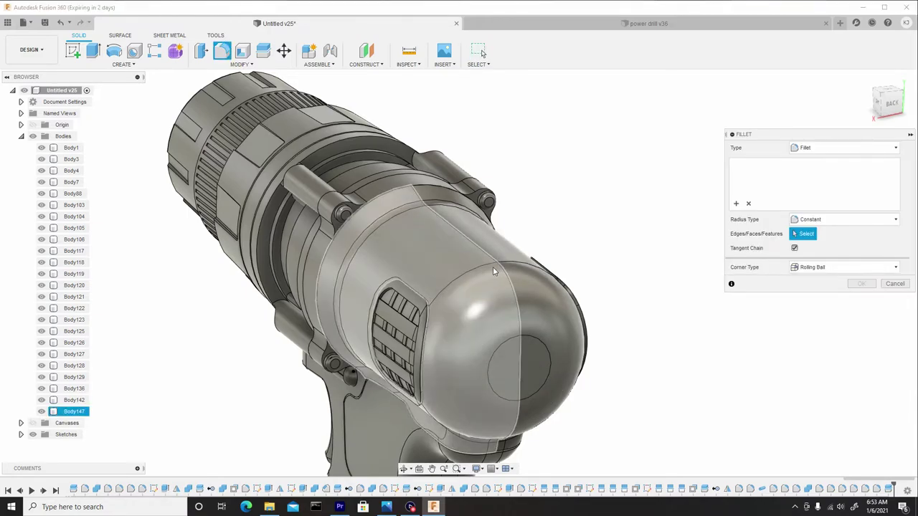
click(500, 267)
shift+middle_drag(500, 267, 464, 313)
scroll(488, 264, up, 3)
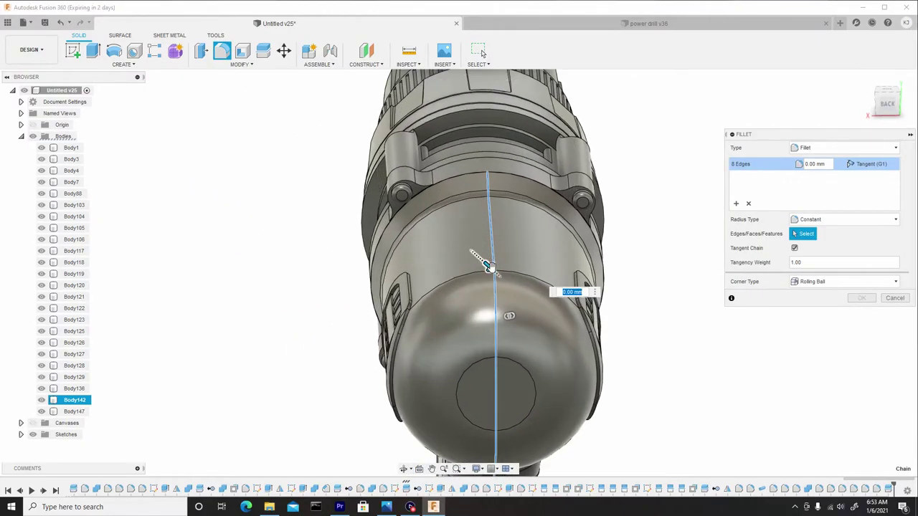
drag(488, 266, 489, 267)
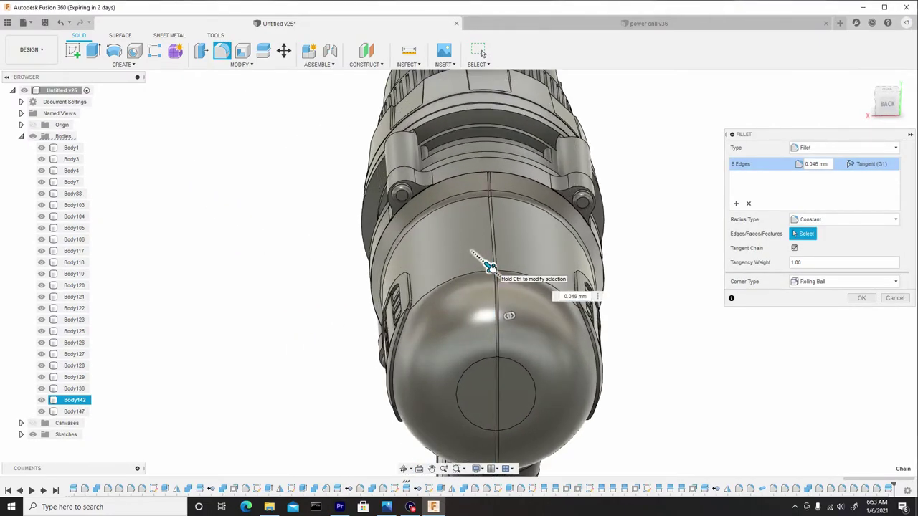
key(Tab)
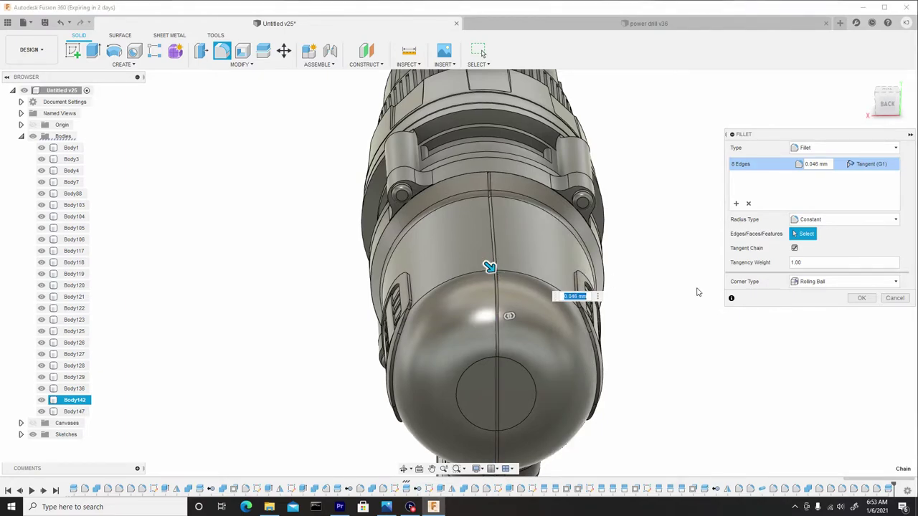
key(Return)
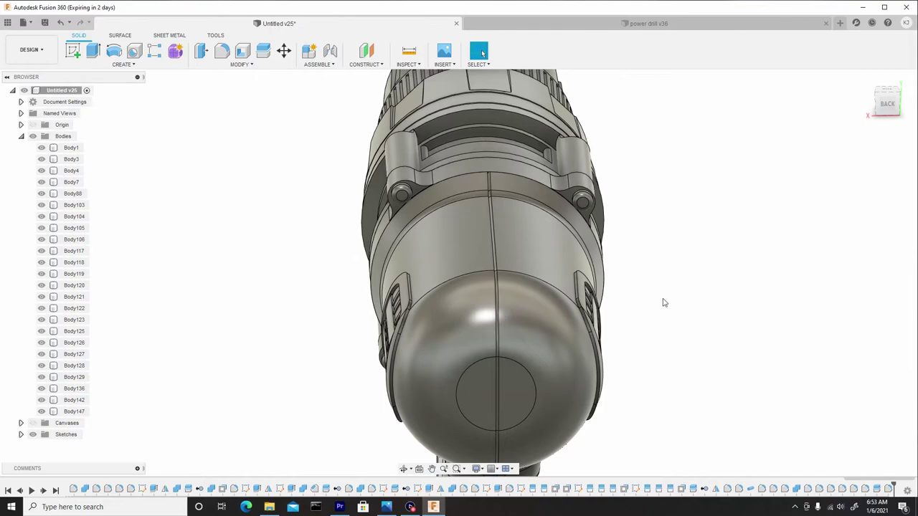
Step: Fillet Body147's matching edge chain along the motor housing split line with a 0.046 mm radius
right_click(671, 295)
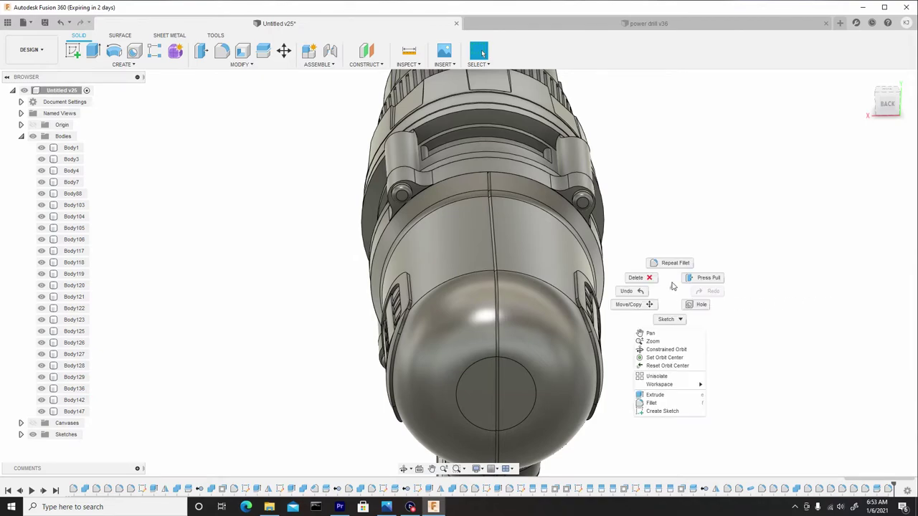
click(673, 264)
scroll(501, 236, up, 3)
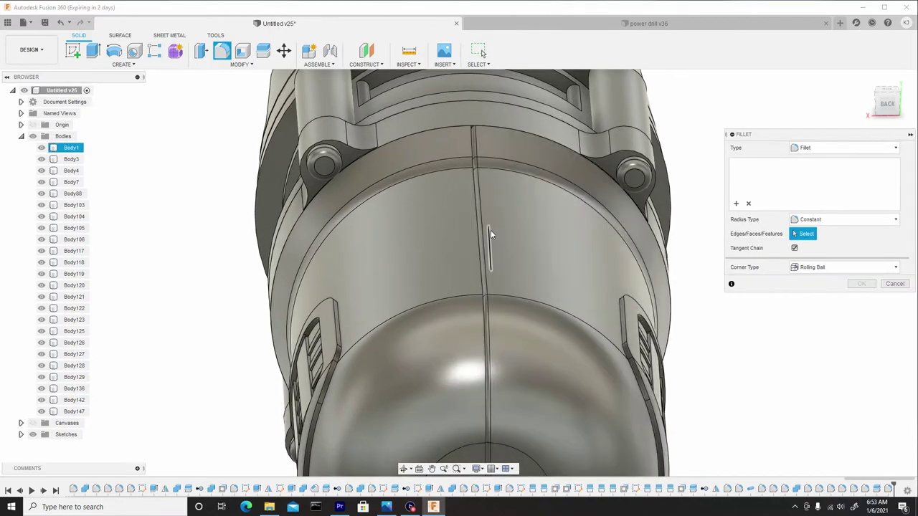
scroll(491, 233, up, 2)
shift+middle_drag(469, 217, 465, 212)
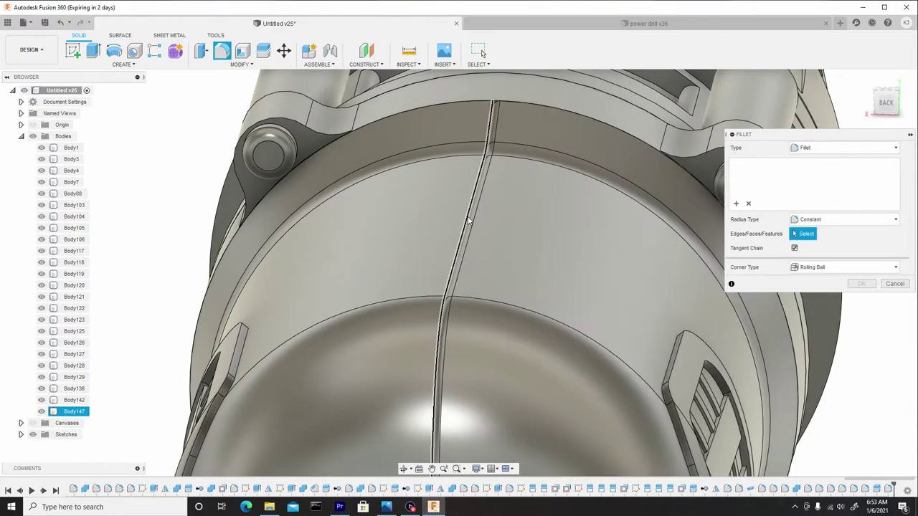
click(468, 218)
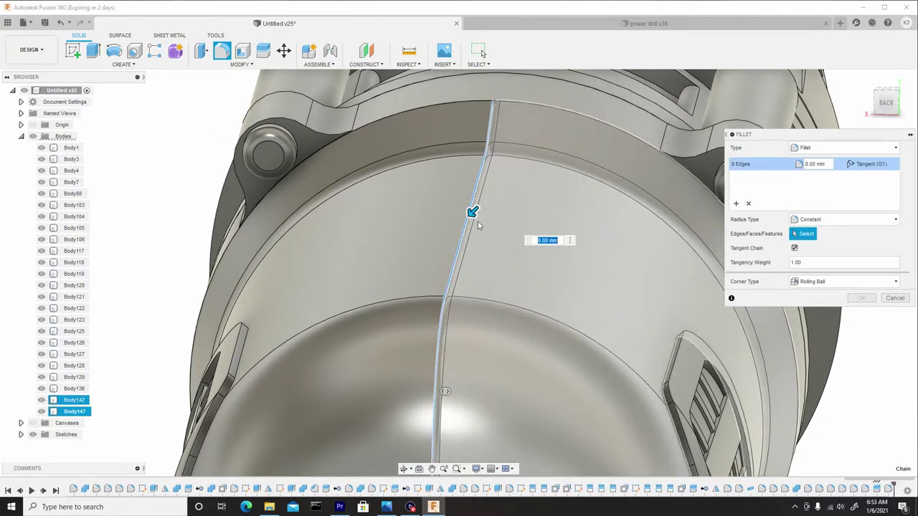
scroll(479, 225, down, 5)
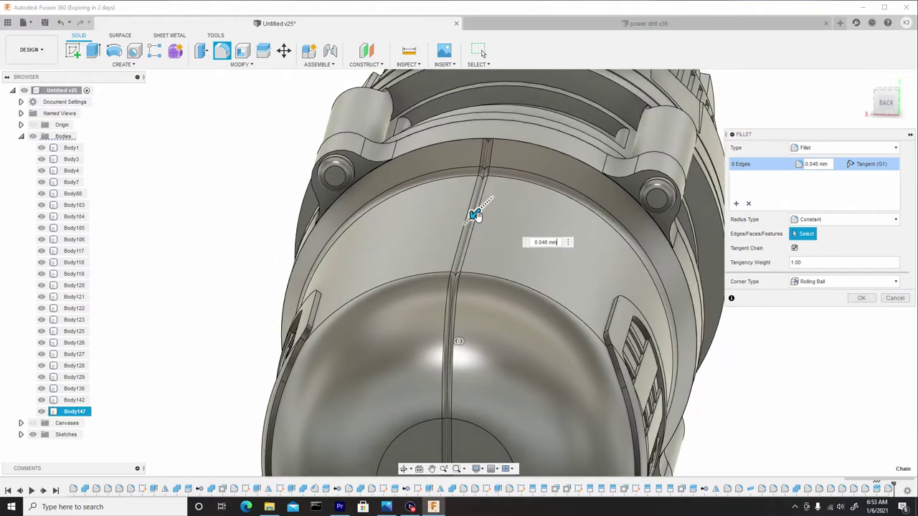
shift+middle_drag(471, 267, 532, 251)
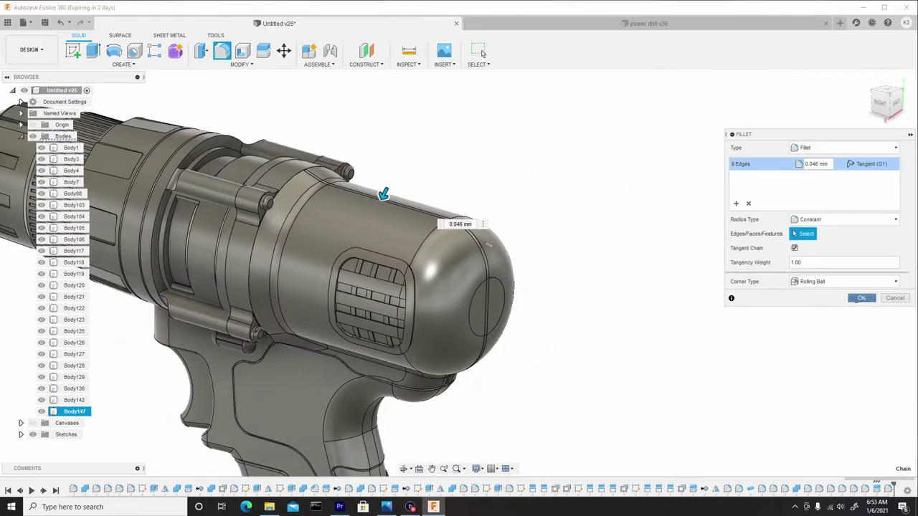
click(857, 298)
Step: Examine the seam between the housing halves from the rear of the motor housing to the handle's base
scroll(508, 267, down, 3)
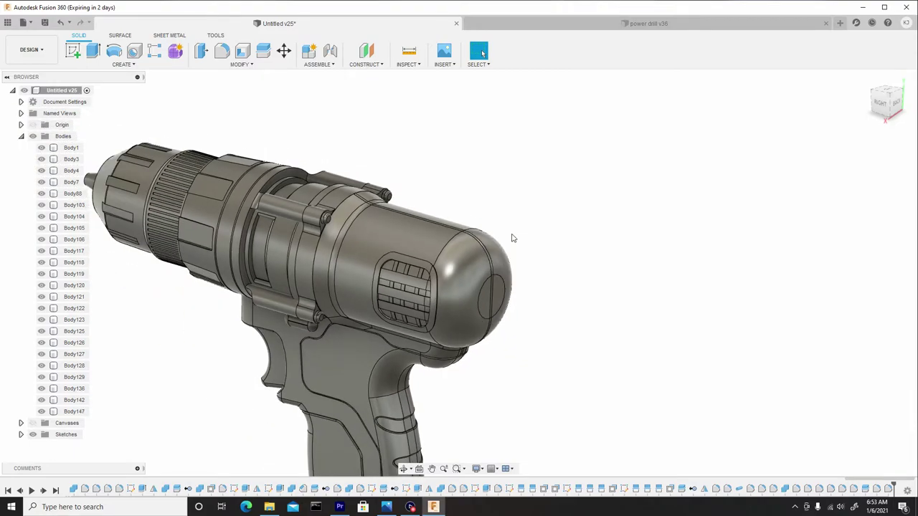
shift+middle_drag(500, 231, 530, 260)
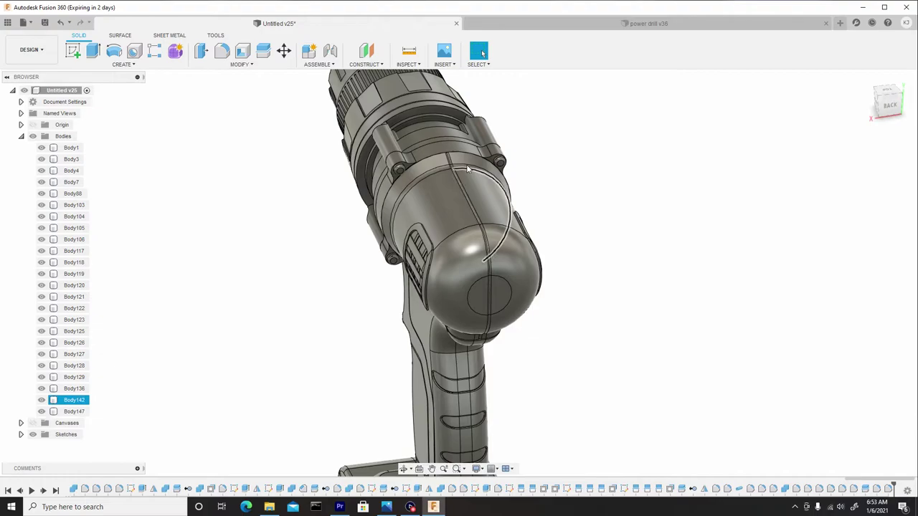
shift+middle_drag(473, 212, 460, 308)
click(502, 294)
scroll(460, 308, up, 3)
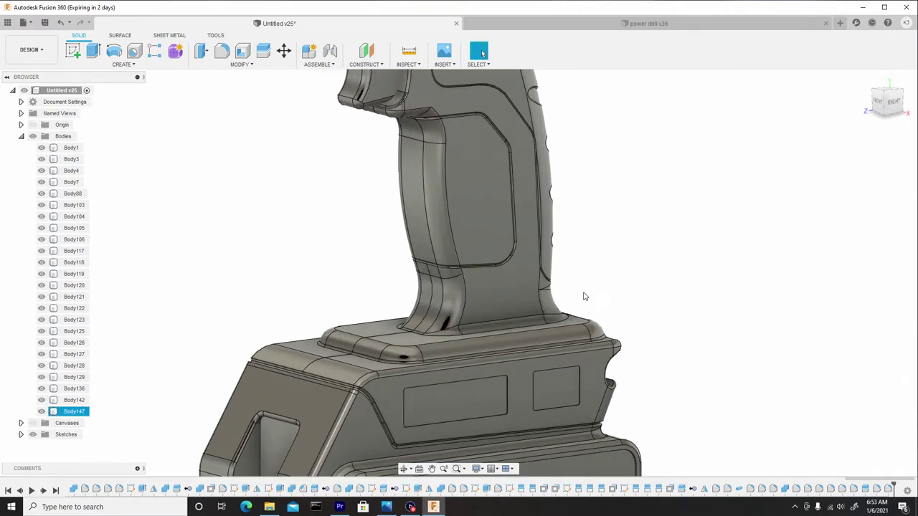
key(f)
scroll(453, 319, up, 2)
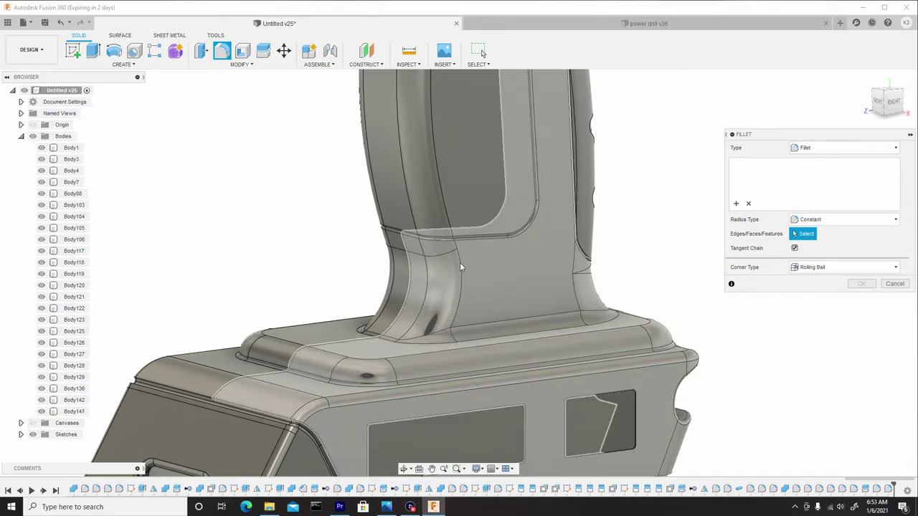
click(894, 284)
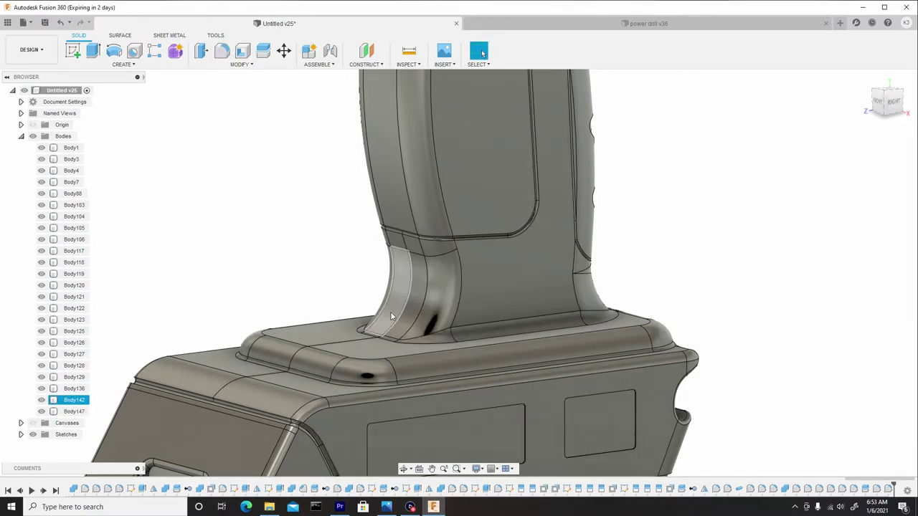
Step: Hide Body142 and select Body147's lower front split edges up to the front grip insert for a fillet, turning off Tangent Chain for the uppermost edge
click(41, 400)
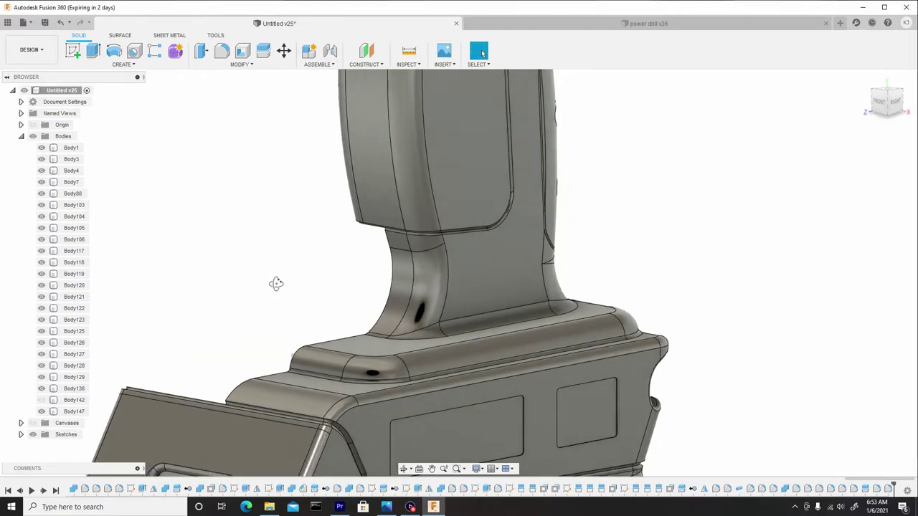
shift+middle_drag(275, 283, 415, 378)
key(f)
click(415, 405)
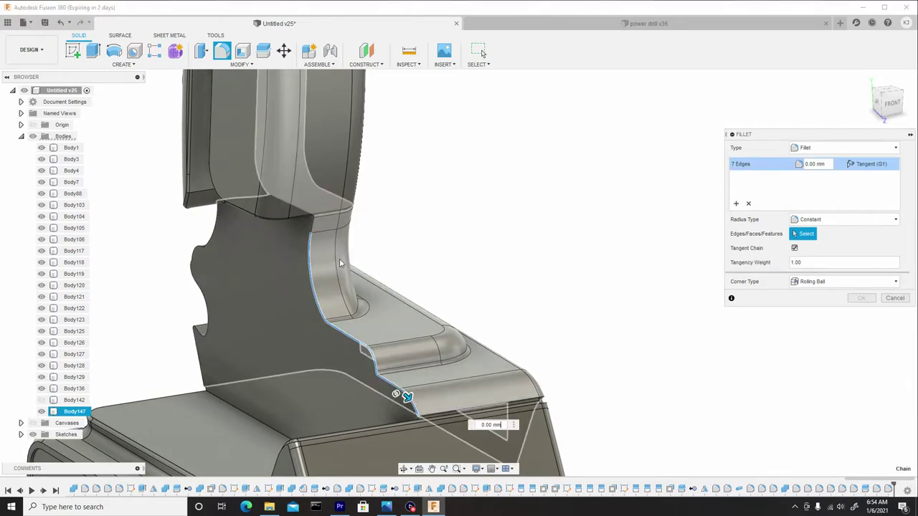
scroll(316, 229, up, 3)
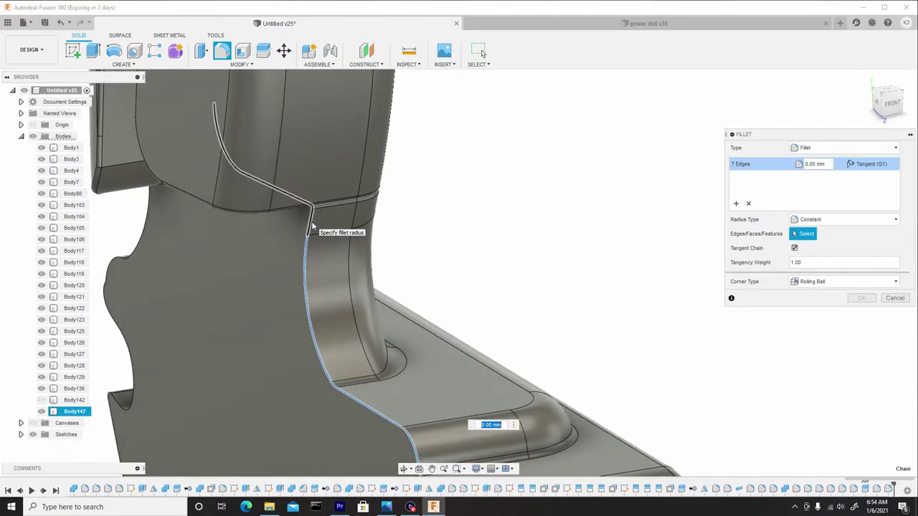
mouse_move(312, 226)
shift+middle_down()
mouse_move(352, 174)
mouse_move(328, 219)
shift+middle_up()
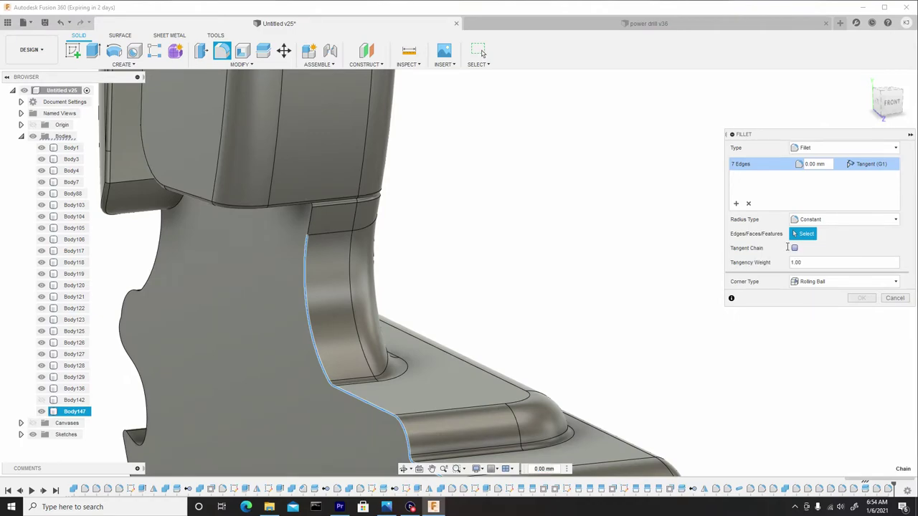
scroll(311, 220, up, 2)
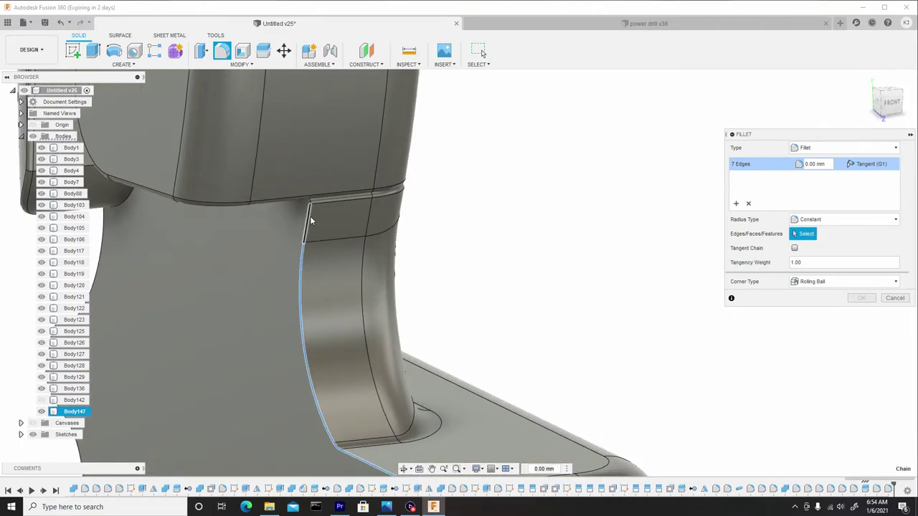
click(309, 219)
Step: Fillet Body147's selected lower front split edges up to the front grip insert with a 0.046 mm radius
scroll(337, 239, down, 2)
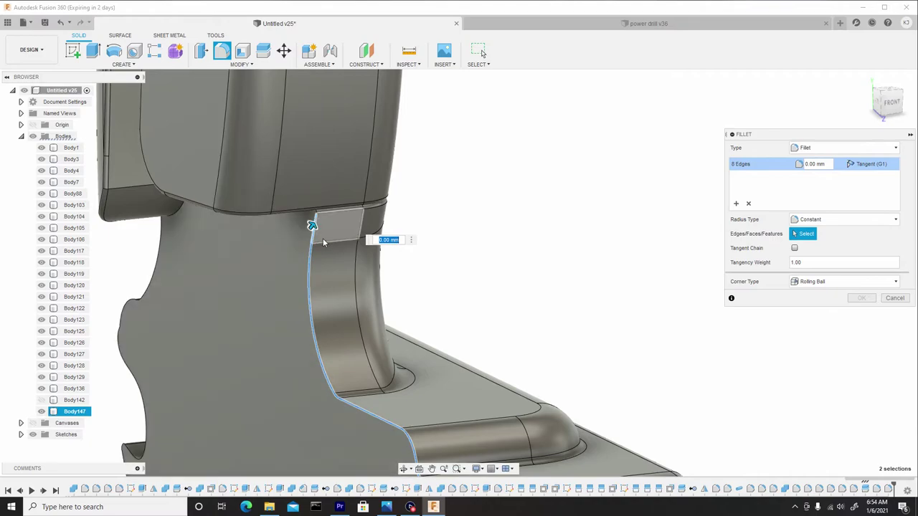
shift+middle_drag(323, 241, 322, 241)
scroll(322, 246, down, 3)
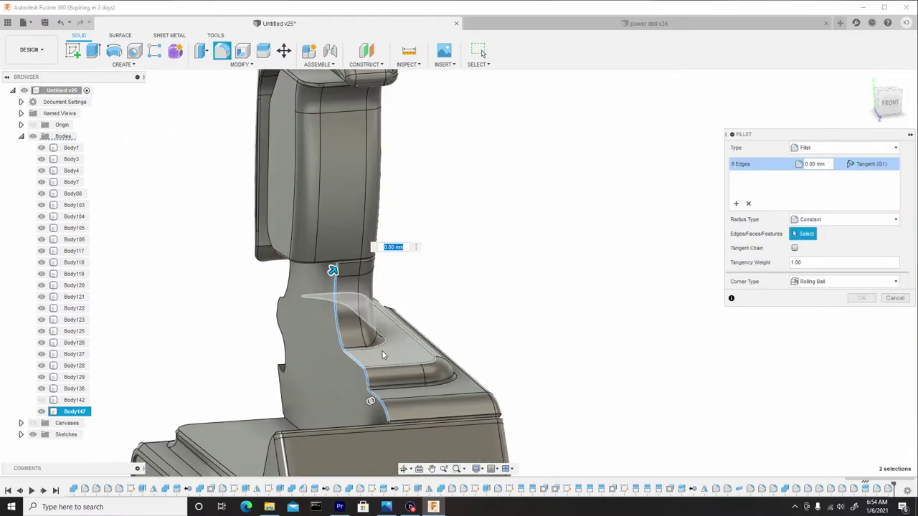
scroll(332, 256, up, 4)
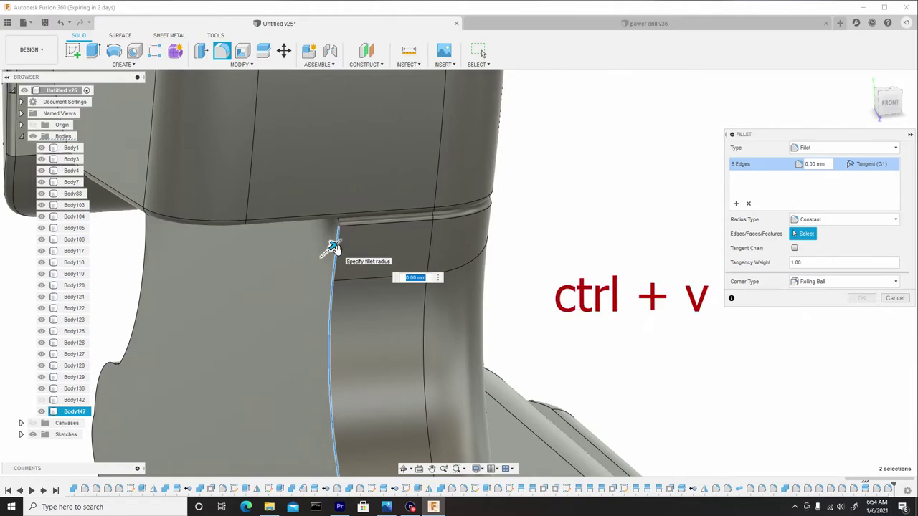
scroll(343, 249, down, 5)
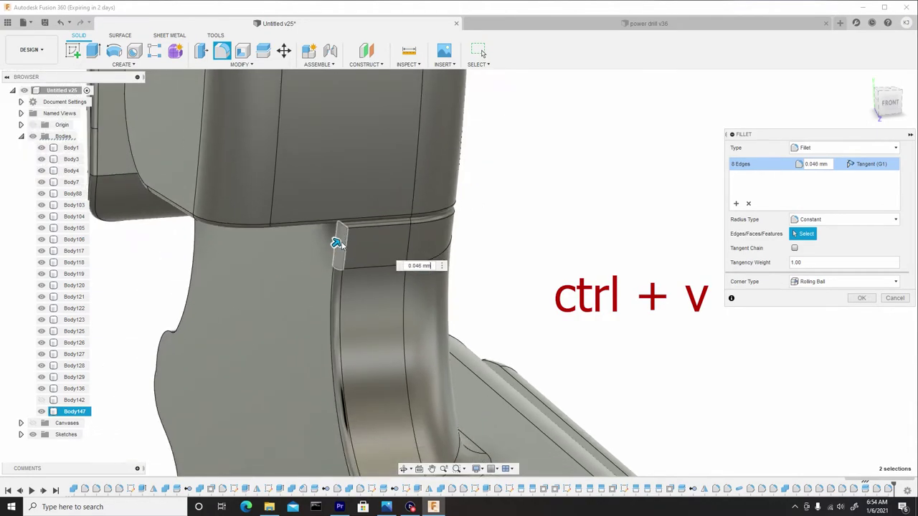
scroll(357, 308, down, 3)
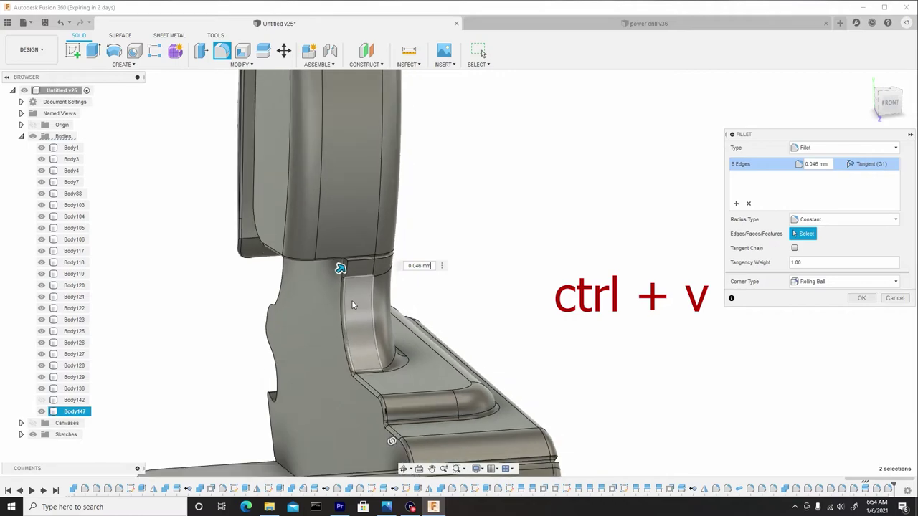
click(860, 297)
scroll(412, 313, down, 2)
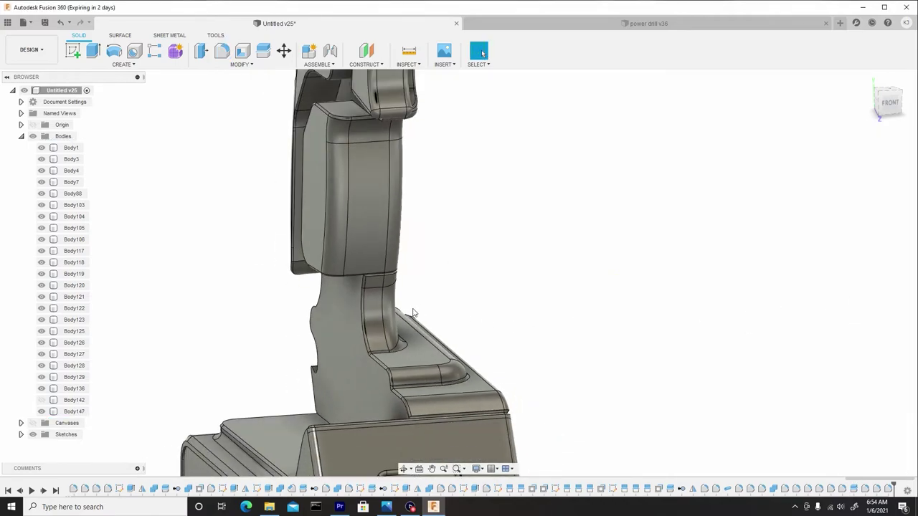
Step: Show Body142 and hide Body147 to expose Body142's lower front split edges
click(52, 400)
click(44, 403)
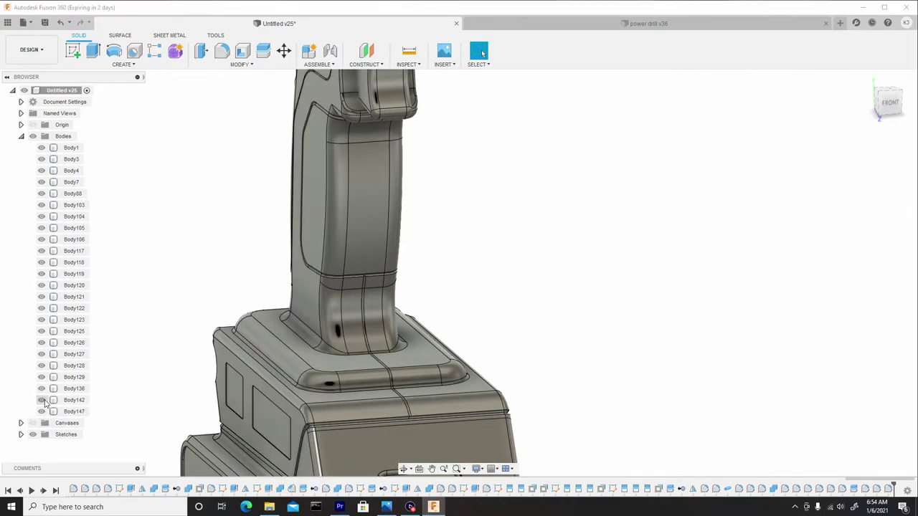
scroll(374, 298, up, 2)
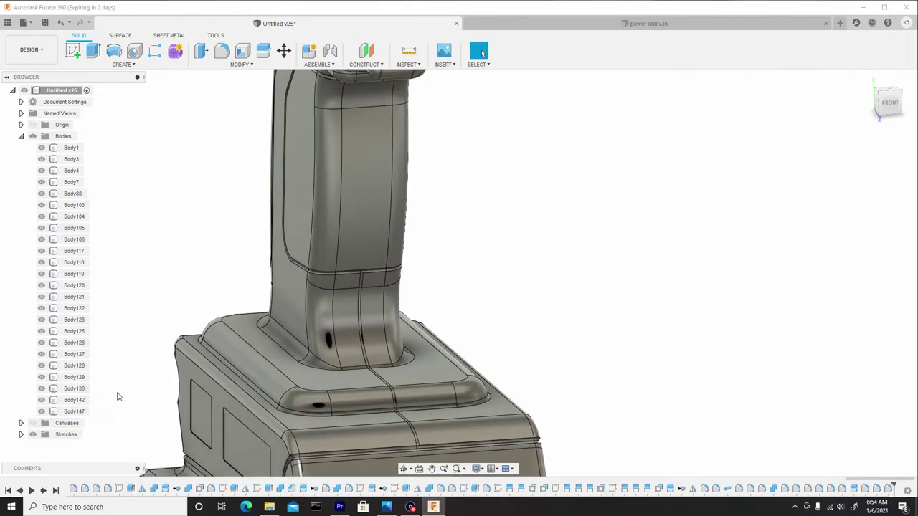
click(42, 411)
shift+middle_drag(476, 342, 429, 344)
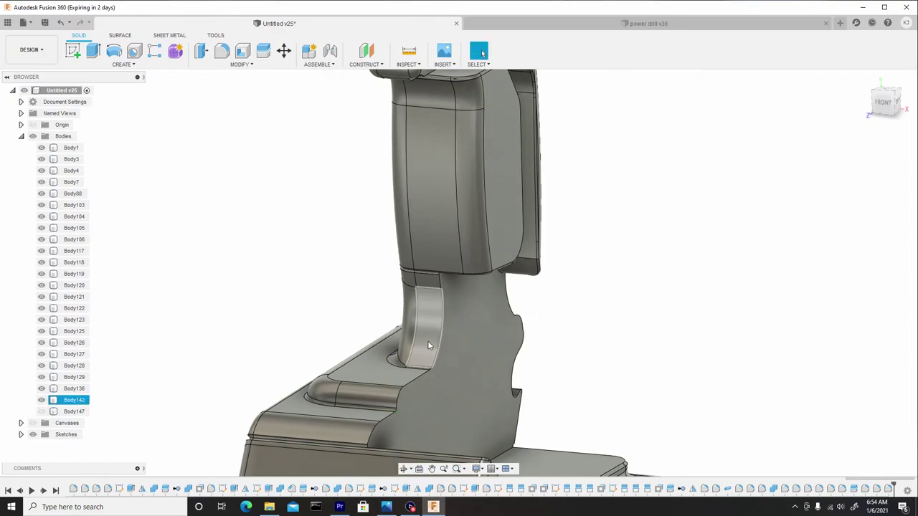
Step: Fillet Body142's lower front split edges with a 0.046 mm radius, turning off Tangent Chain for the uppermost edge, and show Body147 again
right_click(285, 296)
click(287, 236)
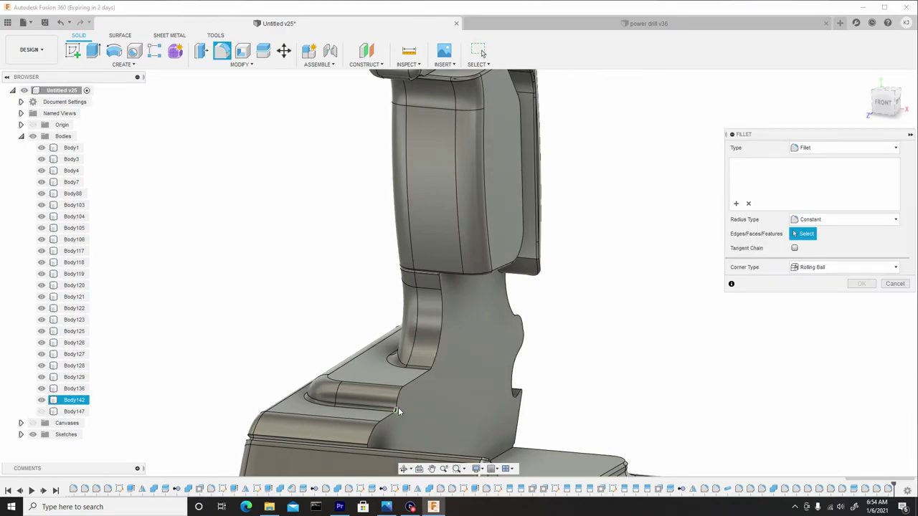
scroll(393, 405, up, 2)
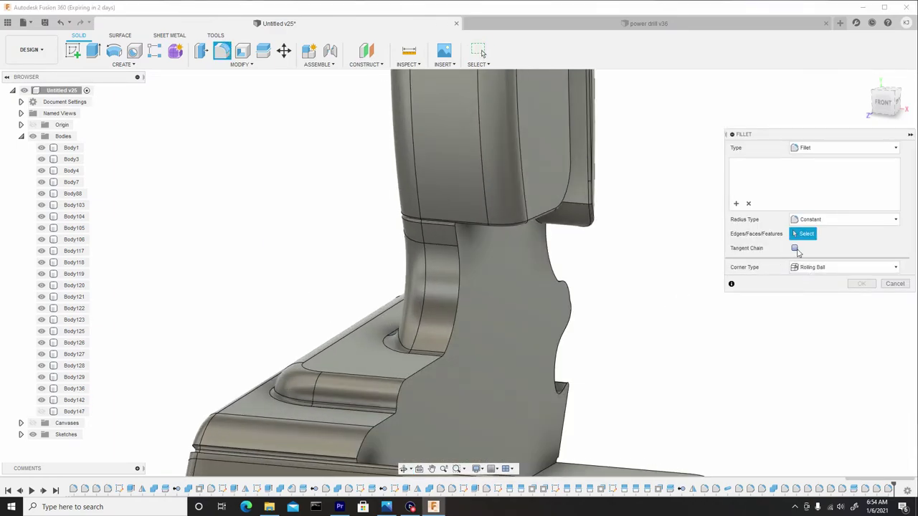
click(398, 415)
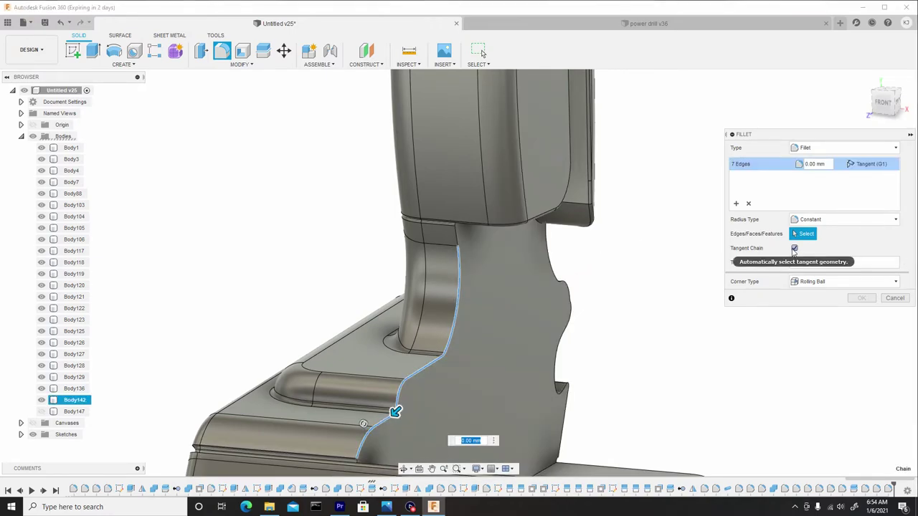
scroll(452, 238, up, 5)
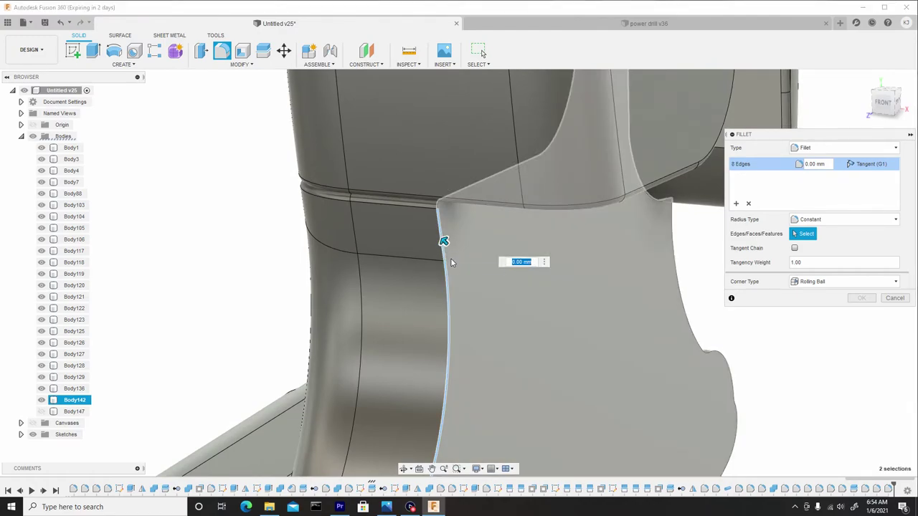
text(0.046 mm)
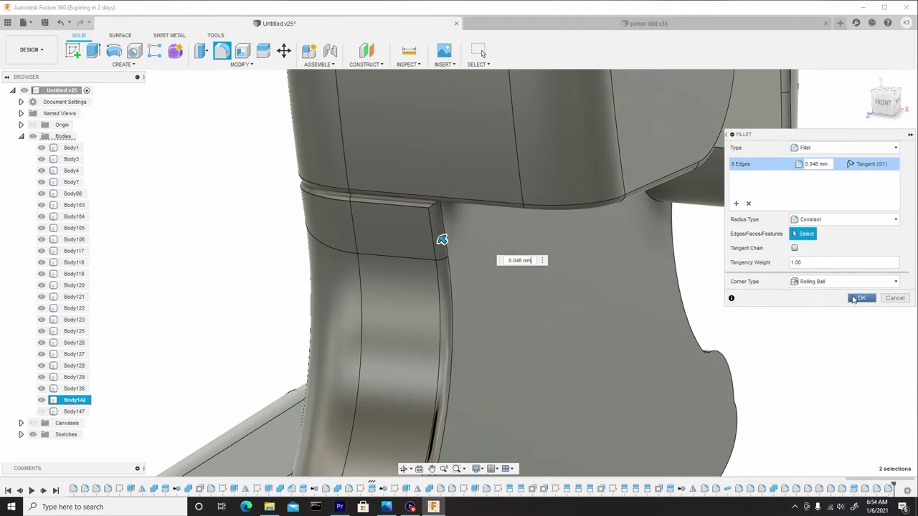
click(861, 298)
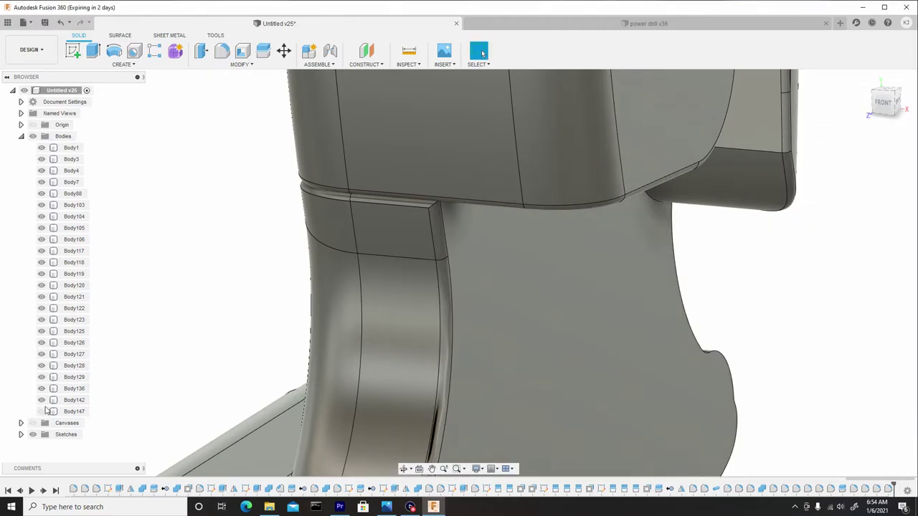
click(71, 411)
Step: Examine the handle and its base from the front seam around to the rear seam
scroll(265, 311, down, 10)
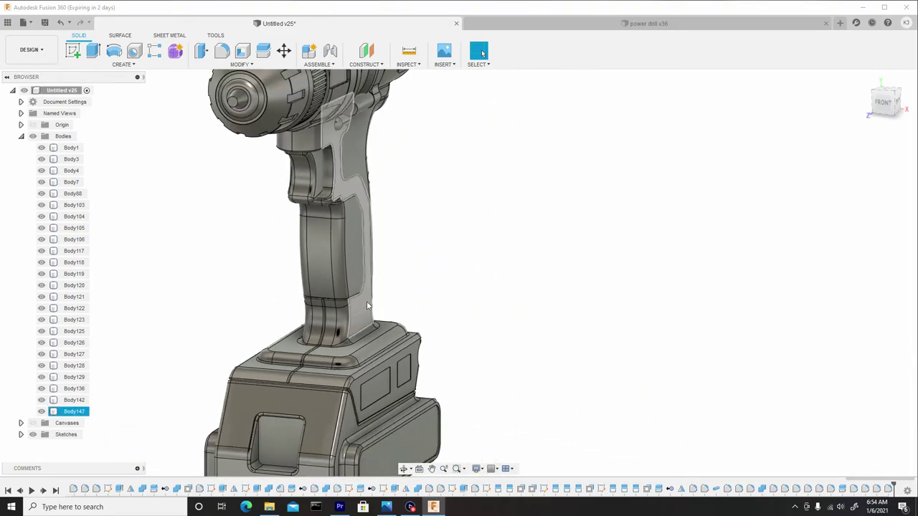
shift+middle_drag(367, 306, 432, 351)
click(410, 270)
scroll(410, 269, up, 2)
scroll(373, 393, up, 4)
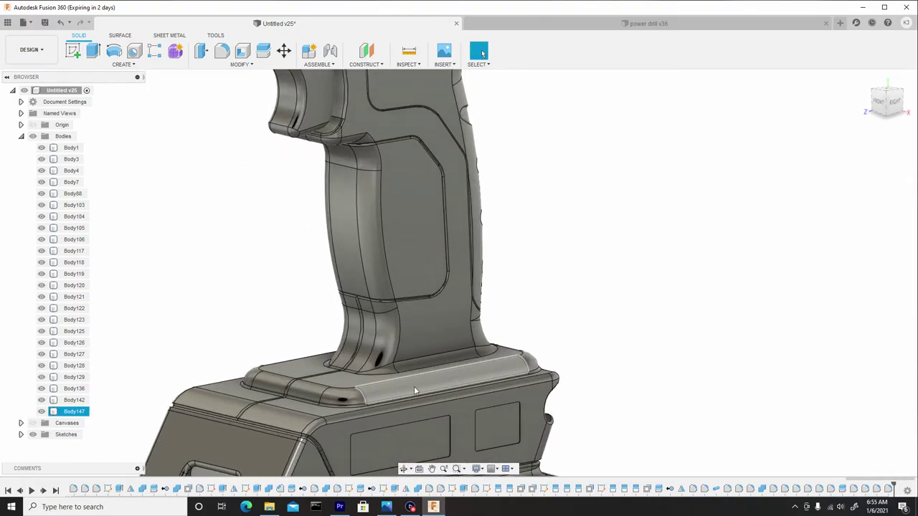
shift+middle_drag(414, 387, 367, 289)
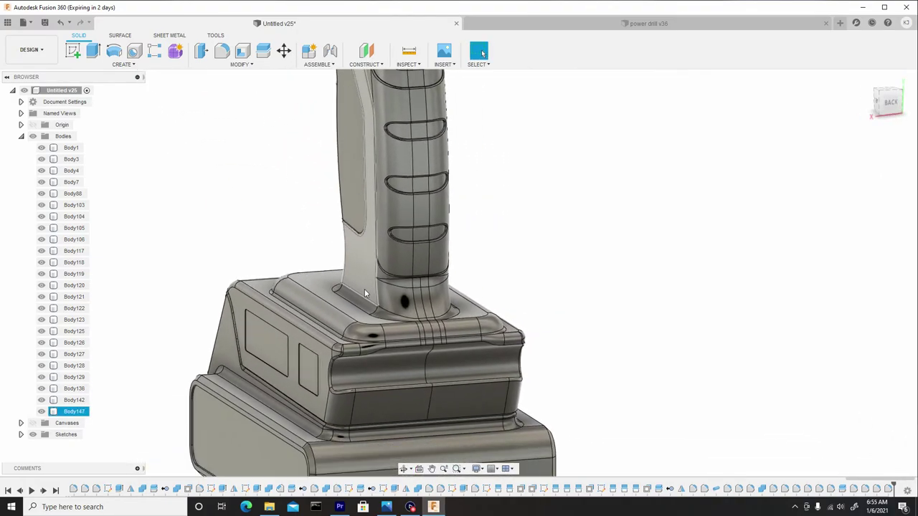
scroll(455, 274, up, 1)
scroll(445, 340, down, 2)
shift+middle_drag(443, 339, 442, 375)
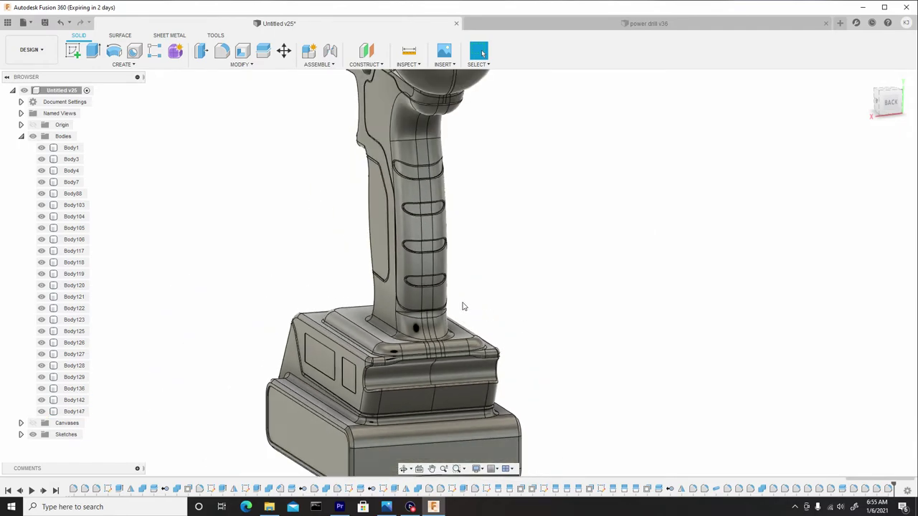
shift+middle_drag(462, 306, 478, 303)
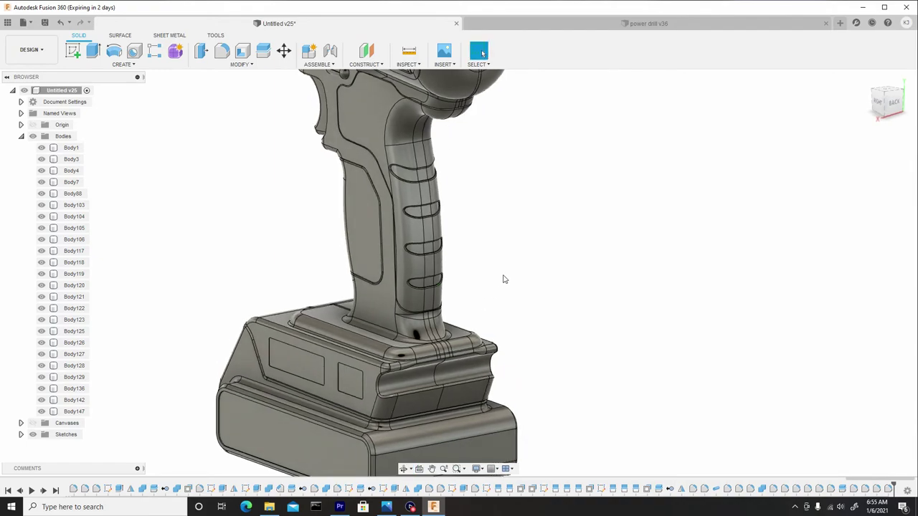
Step: Fillet Body147's tangent edge chain along the lower rear split line with a 0.046 mm radius
right_click(503, 279)
click(503, 251)
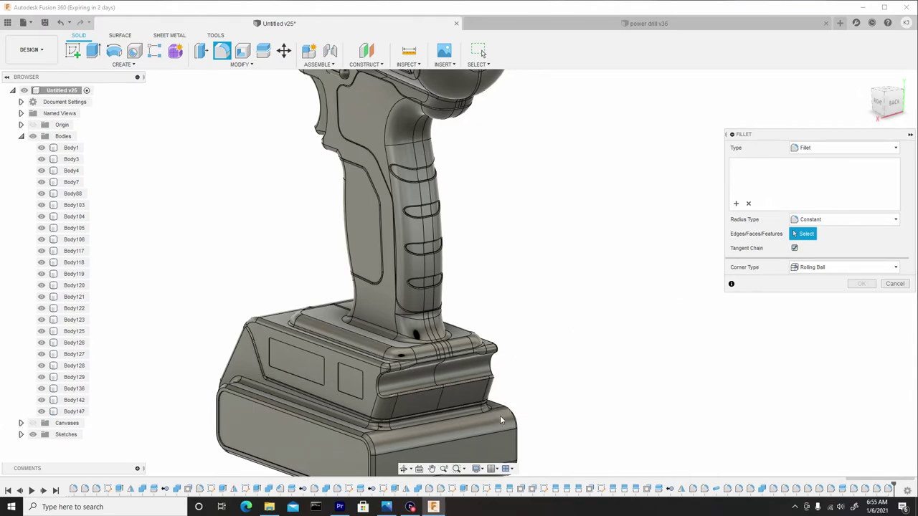
click(440, 400)
scroll(442, 400, up, 2)
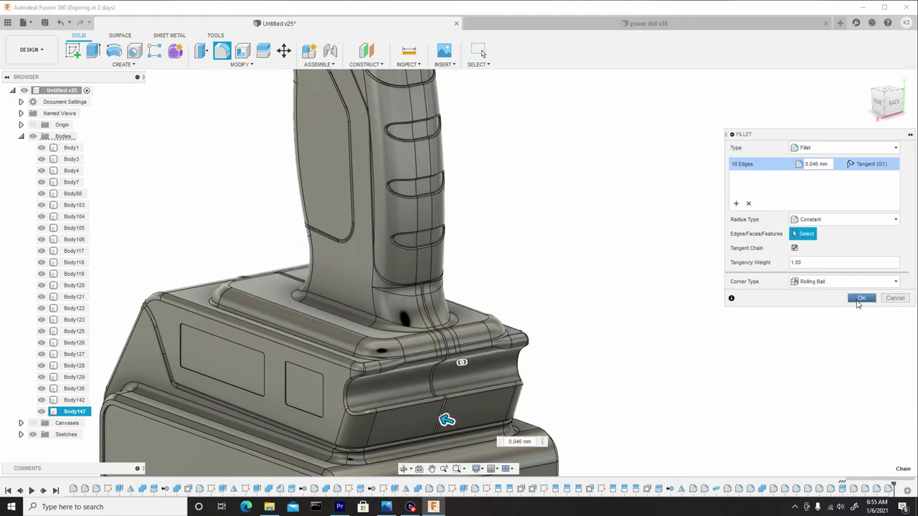
click(859, 298)
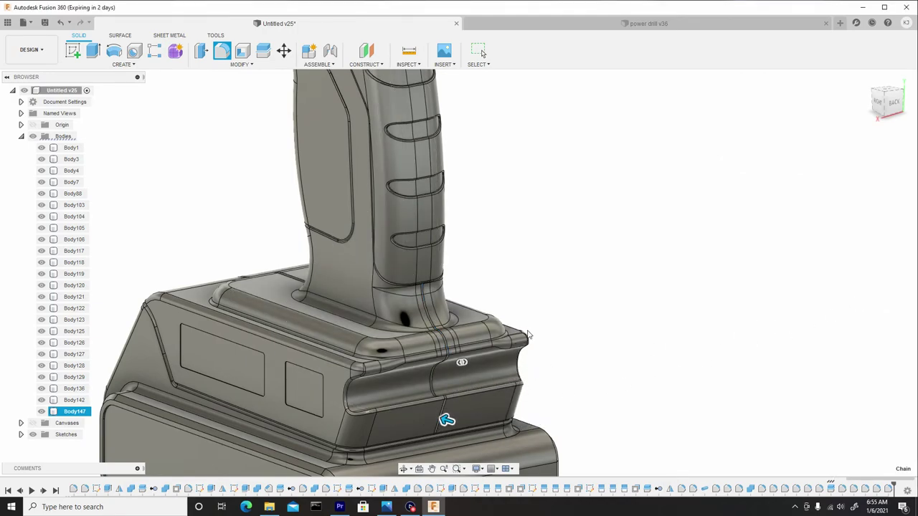
Step: Fillet Body142's matching edge chain along the lower rear split line with a 0.046 mm radius
shift+middle_drag(494, 291, 459, 211)
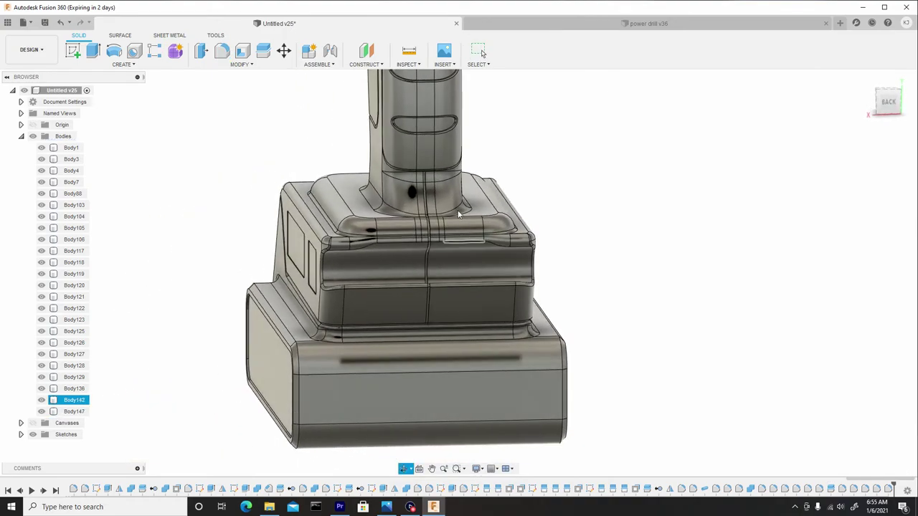
scroll(434, 194, up, 4)
scroll(430, 179, up, 2)
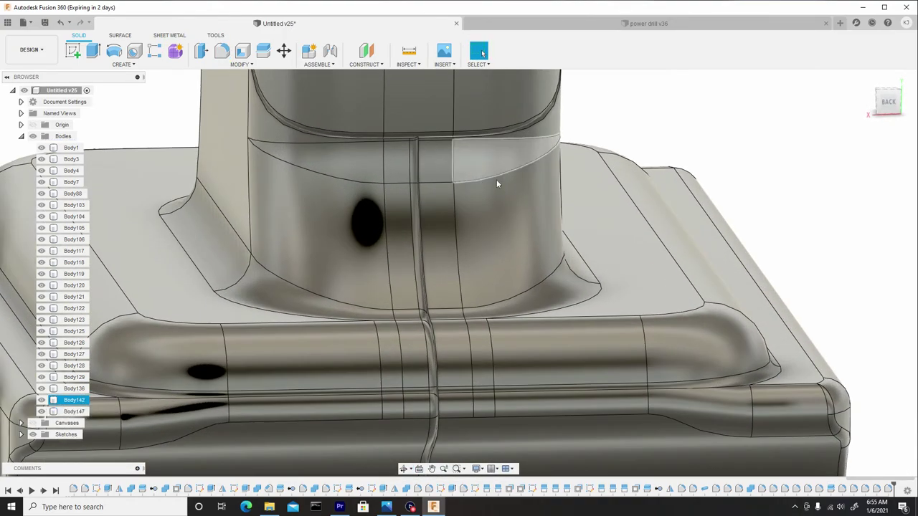
right_click(674, 127)
click(675, 100)
shift+middle_drag(402, 195, 423, 177)
click(425, 201)
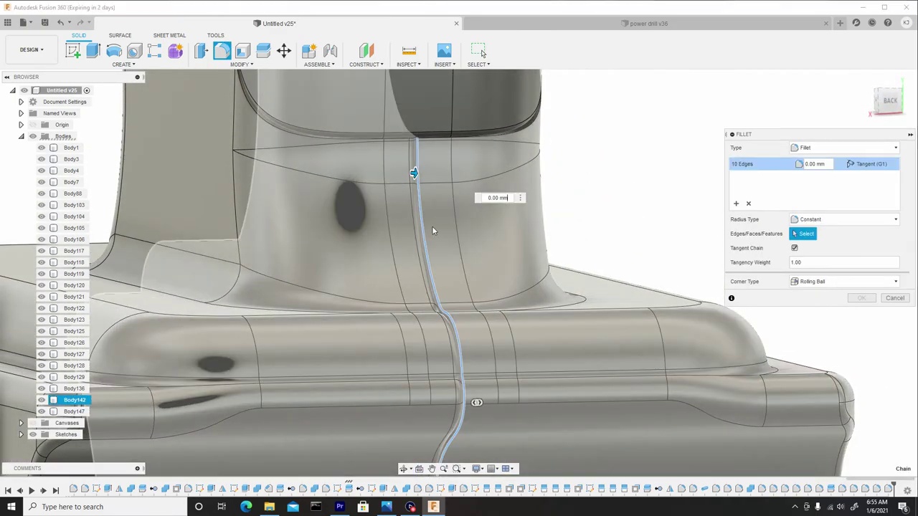
text(0.046)
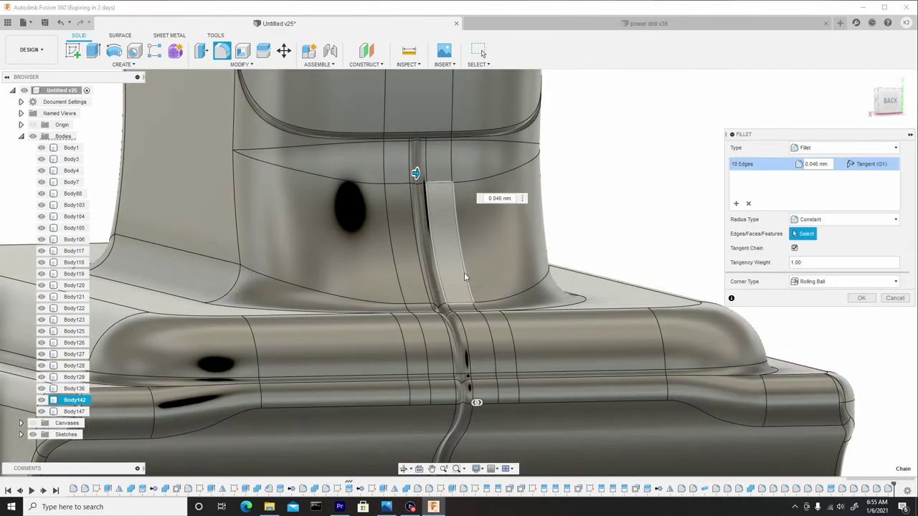
click(857, 298)
scroll(502, 262, down, 8)
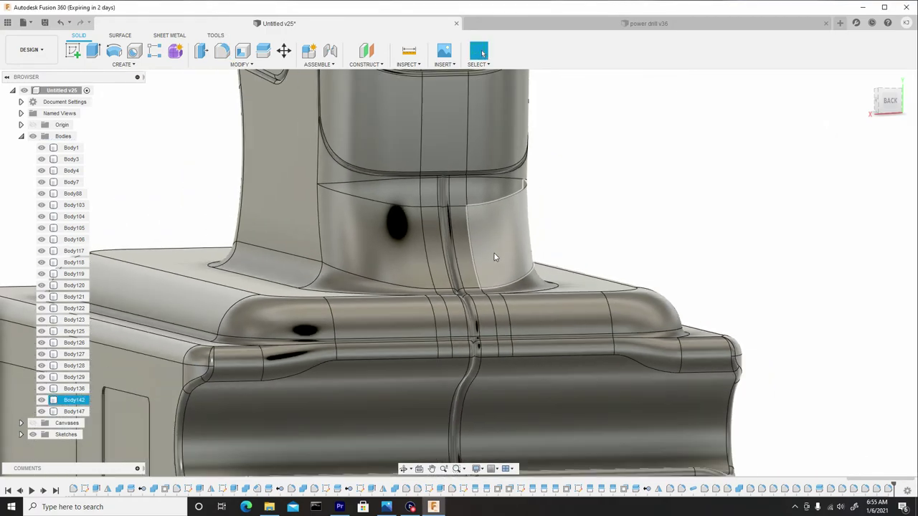
Step: Examine the whole drill from the rear of the battery base around to the right side
shift+middle_drag(539, 240, 613, 247)
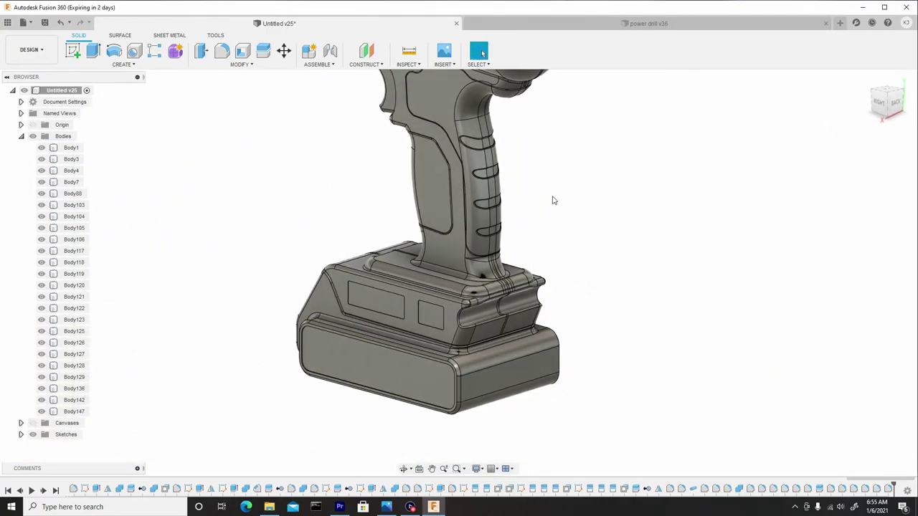
middle_drag(553, 201, 543, 293)
scroll(490, 233, up, 3)
shift+middle_drag(489, 233, 567, 287)
scroll(542, 269, down, 5)
scroll(525, 197, up, 3)
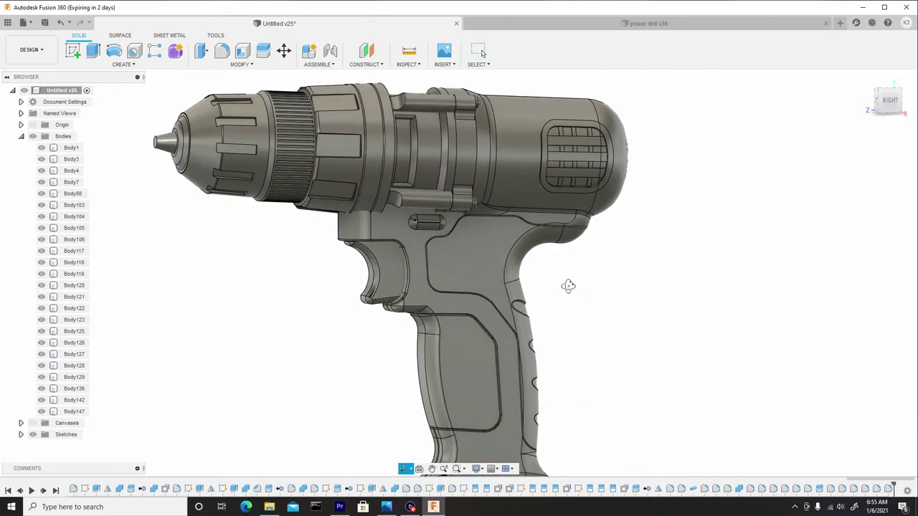
scroll(567, 312, down, 2)
scroll(575, 349, down, 2)
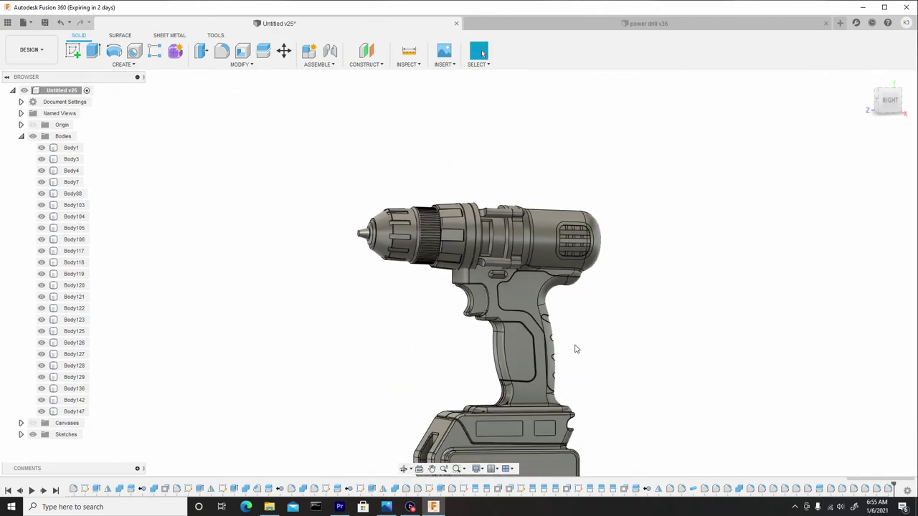
Step: Combine the two housing halves with a Join operation, using Body147 as target and Body142 as tool body
click(247, 66)
click(231, 140)
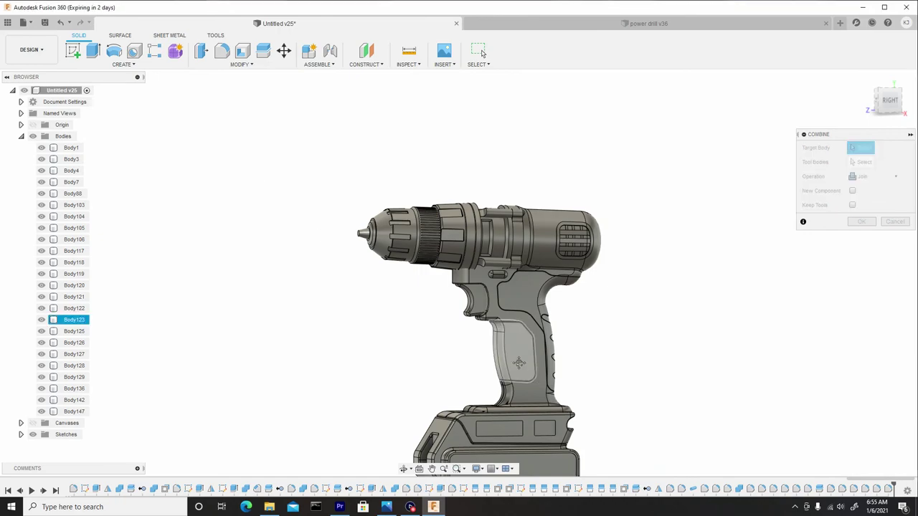
scroll(436, 322, up, 5)
click(414, 303)
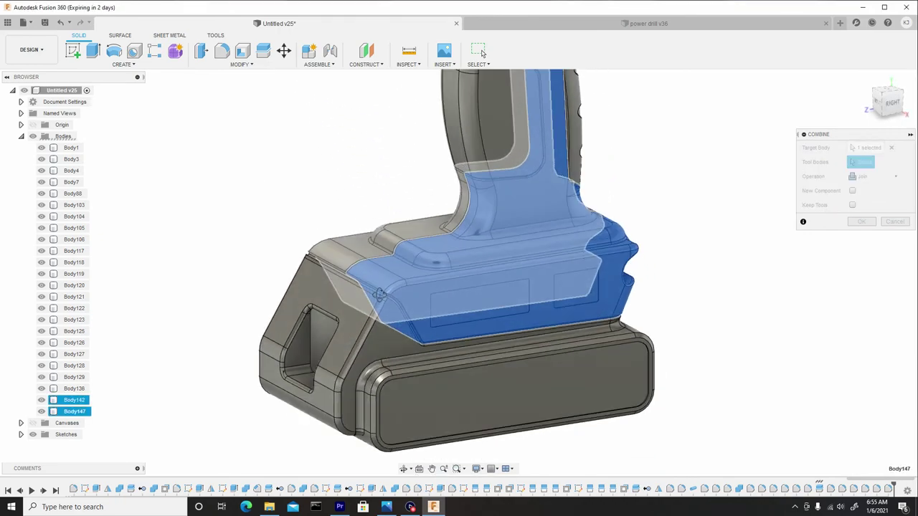
click(376, 273)
middle_drag(509, 166, 415, 323)
shift+middle_drag(475, 278, 501, 220)
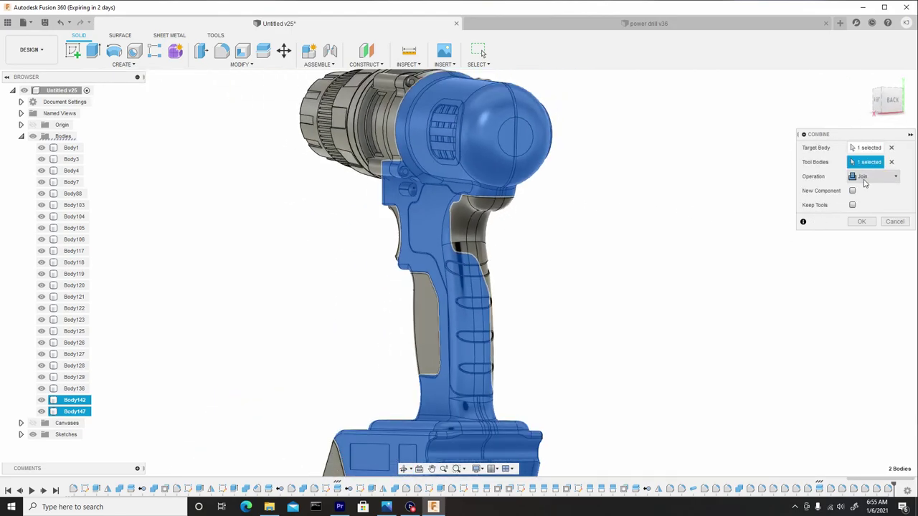
click(862, 223)
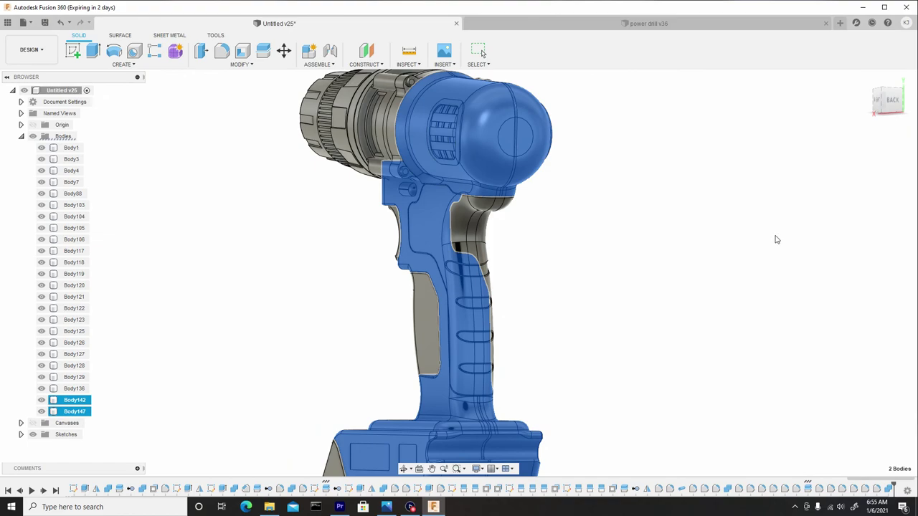
scroll(531, 294, down, 2)
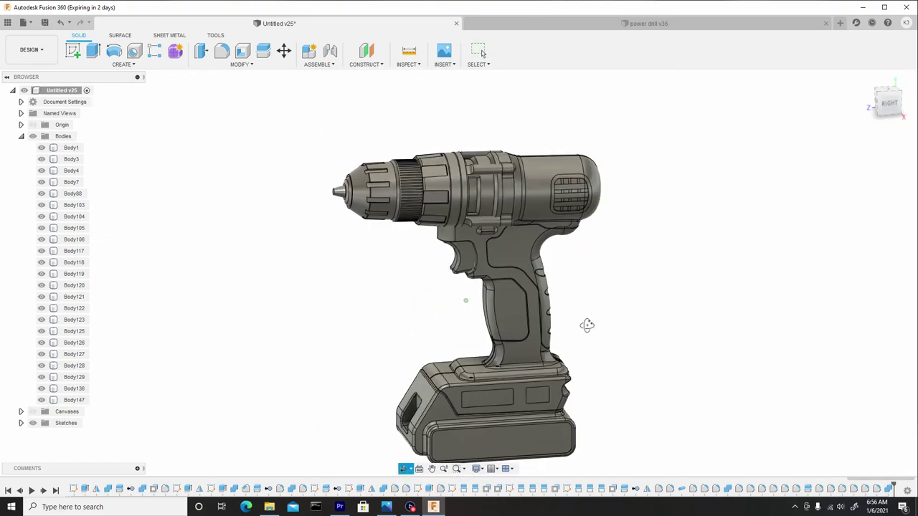
shift+middle_drag(586, 325, 605, 318)
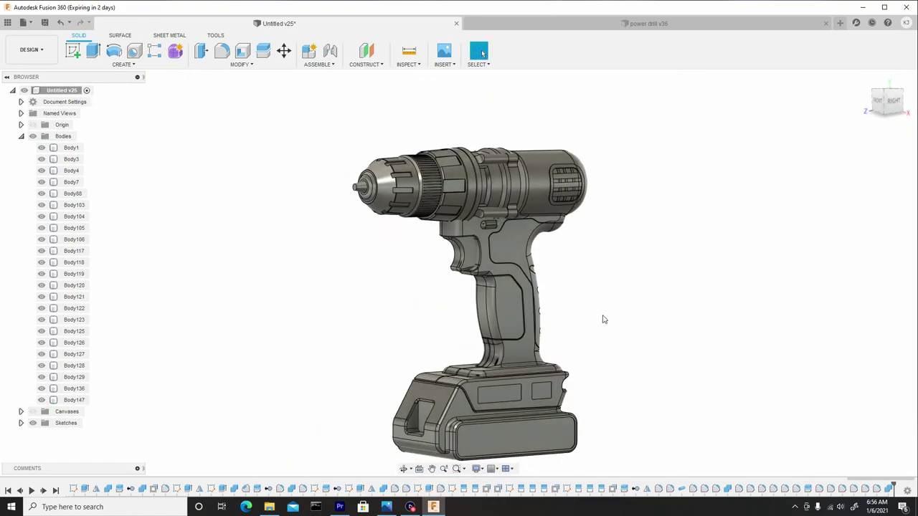
scroll(604, 319, up, 3)
scroll(602, 328, down, 2)
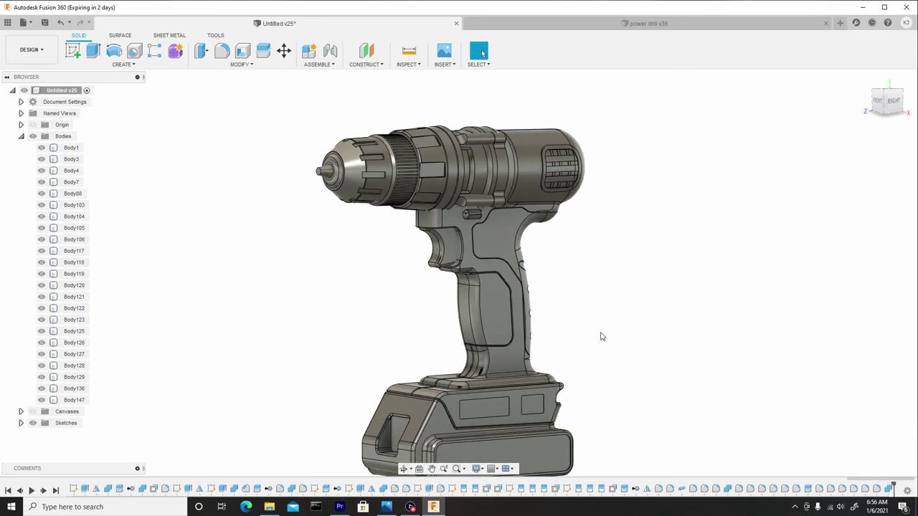